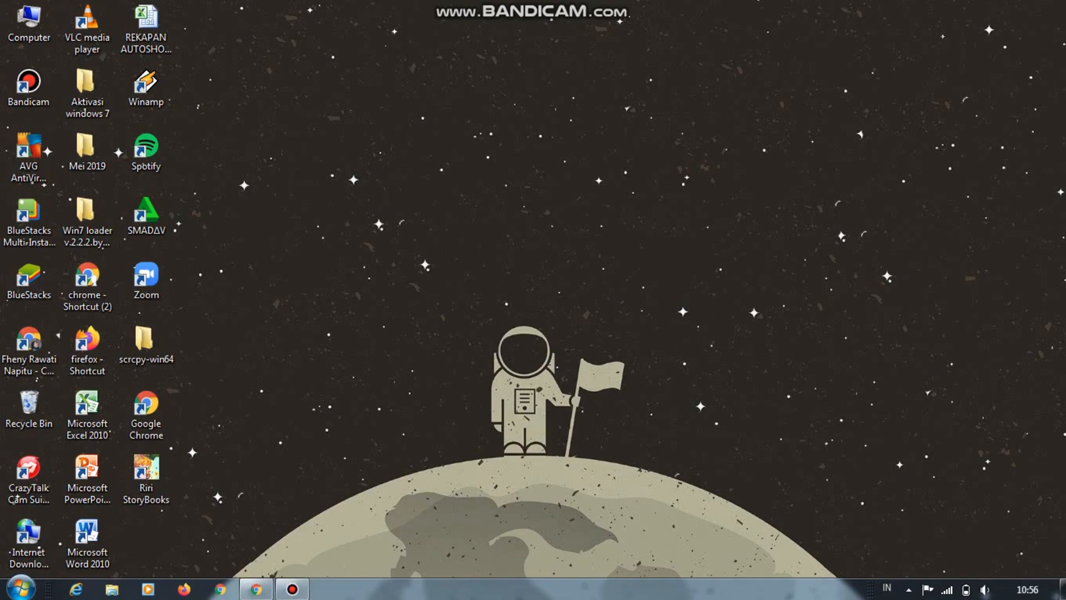
# Switch to Chrome, search Google for "quizizz" and open the official Quizizz website from the results
pyautogui.click(256, 589)
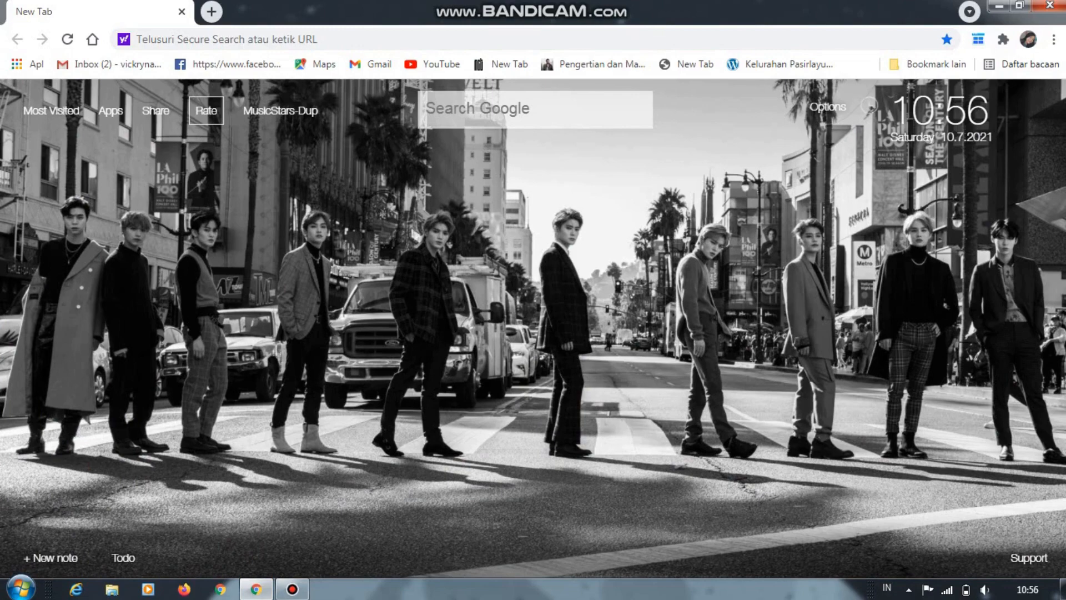
pyautogui.write('qui')
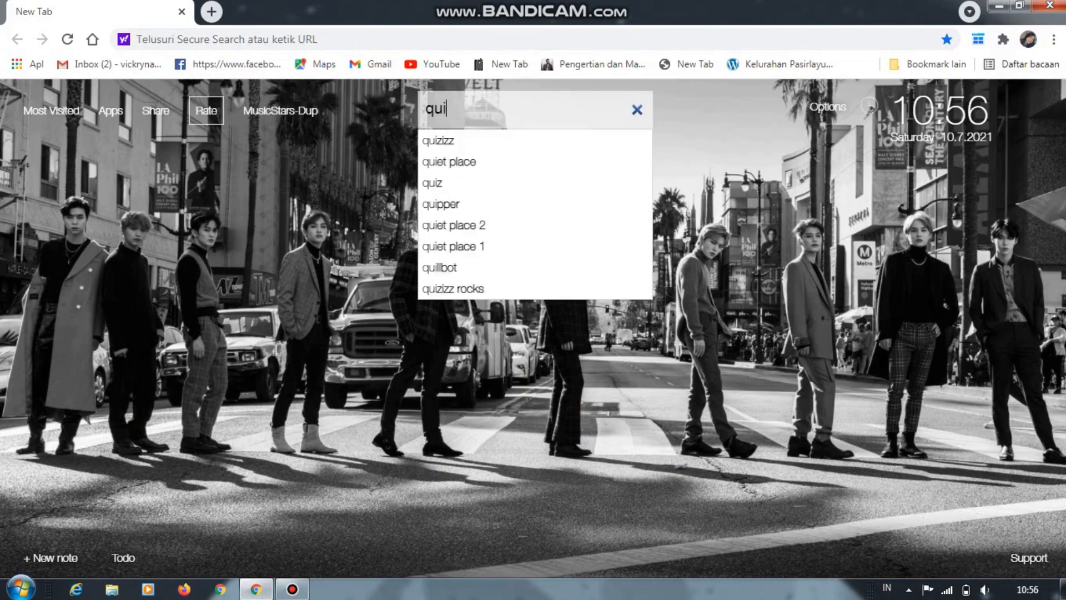
pyautogui.write('zizz')
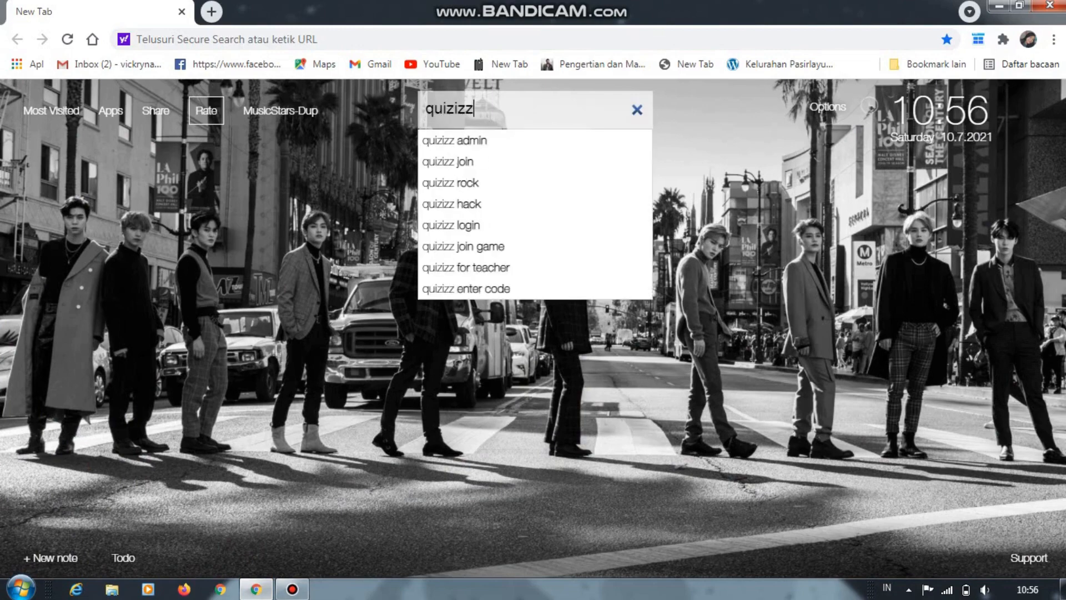
pyautogui.press('Return')
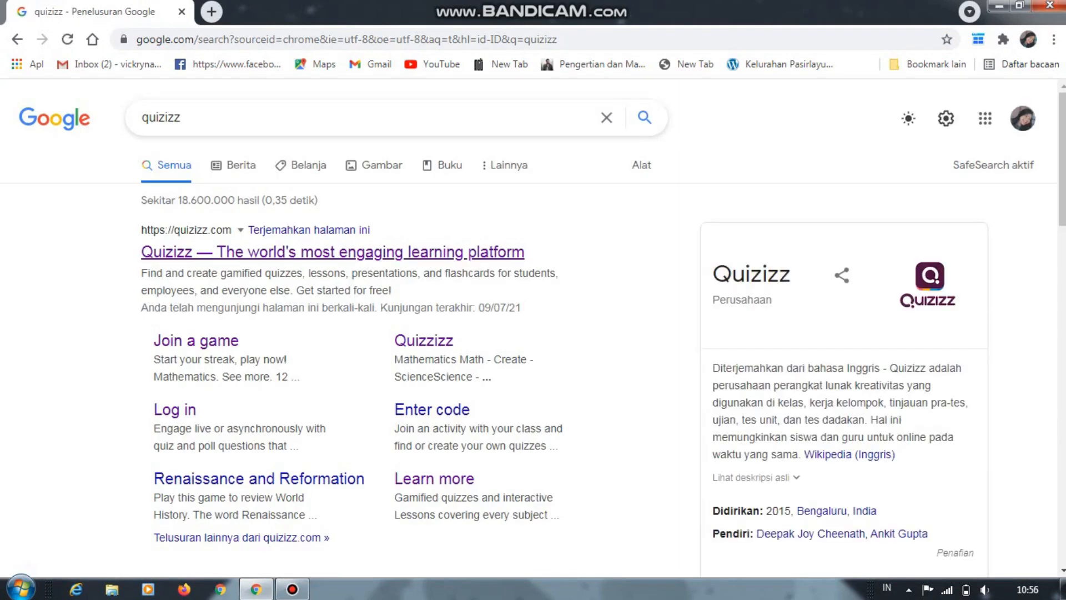
pyautogui.click(333, 252)
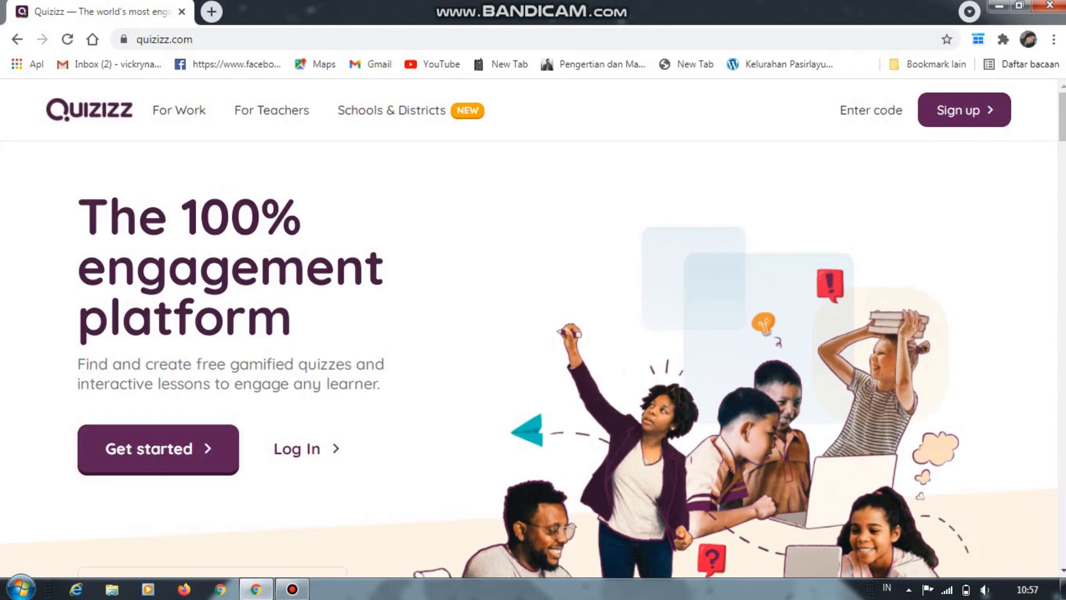
# Sign up for Quizizz with the fourth listed Google account and register as a teacher (Guru)
pyautogui.scroll(-13, 529, 361)
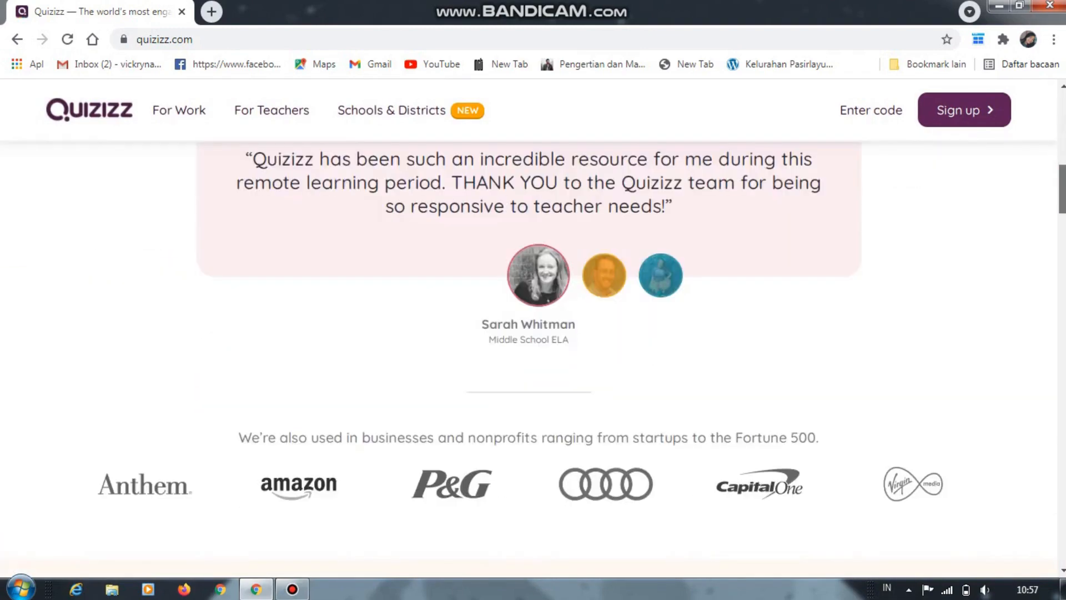
pyautogui.scroll(7, 528, 361)
pyautogui.scroll(6, 528, 361)
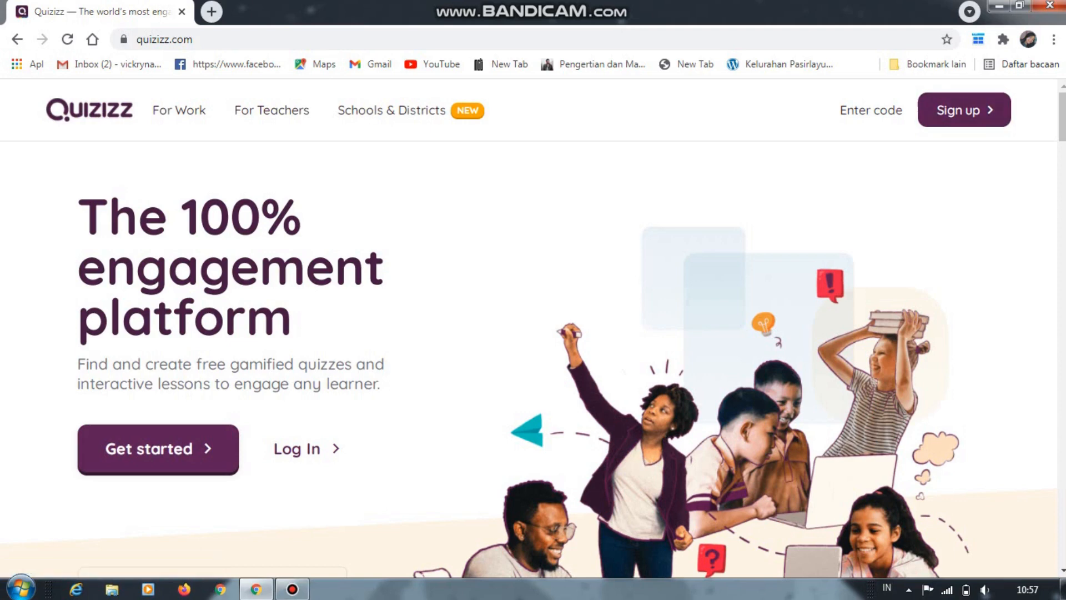
pyautogui.click(964, 110)
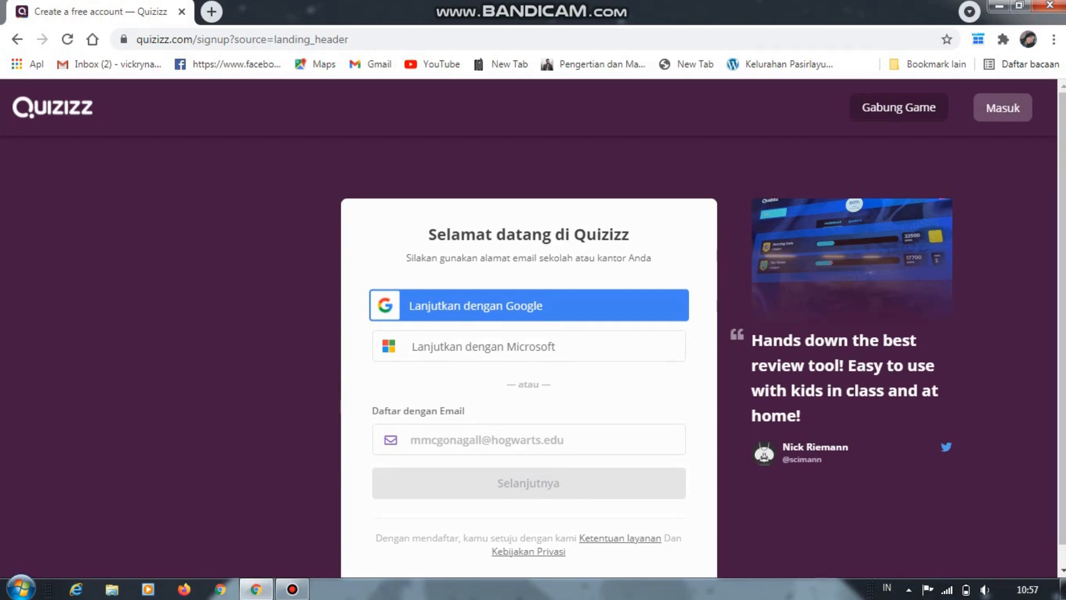
pyautogui.click(529, 305)
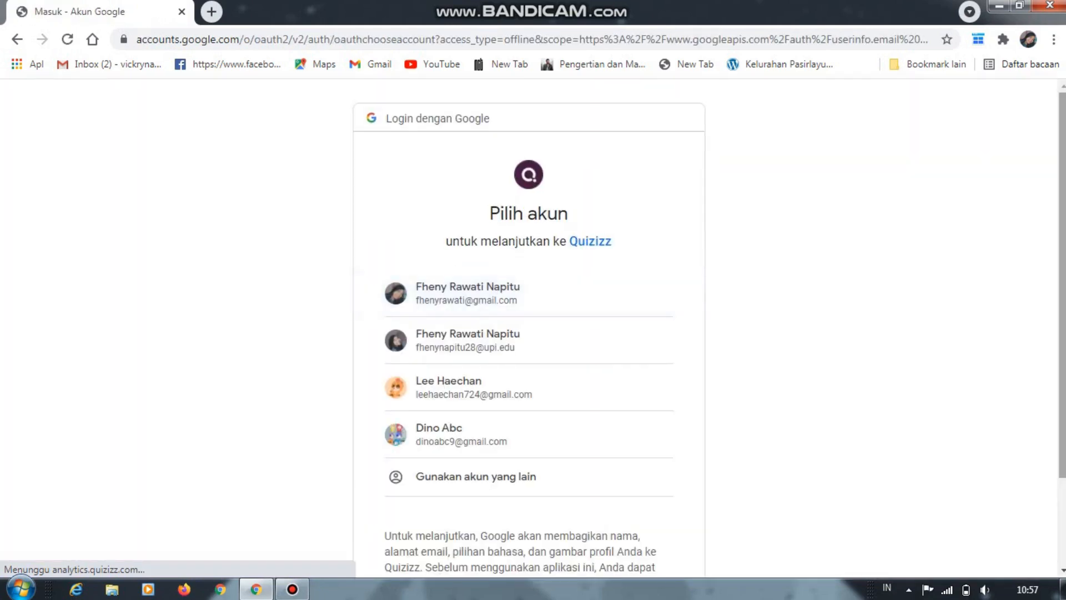
pyautogui.scroll(-2, 528, 333)
pyautogui.scroll(2, 529, 387)
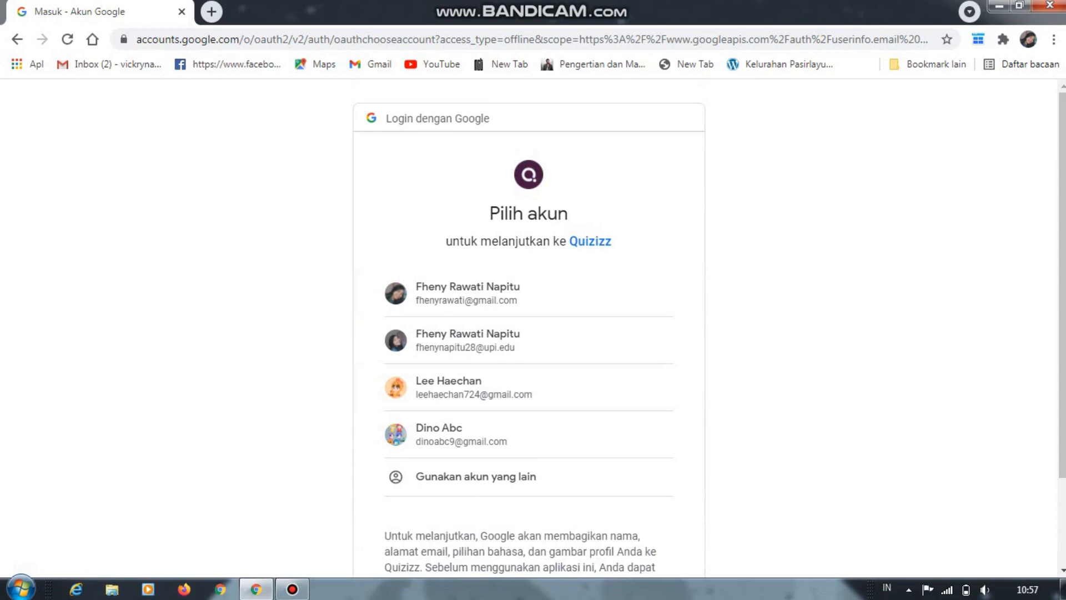
pyautogui.moveTo(1062, 333)
pyautogui.mouseDown()
pyautogui.moveTo(1062, 378)
pyautogui.moveTo(1062, 339)
pyautogui.mouseUp()
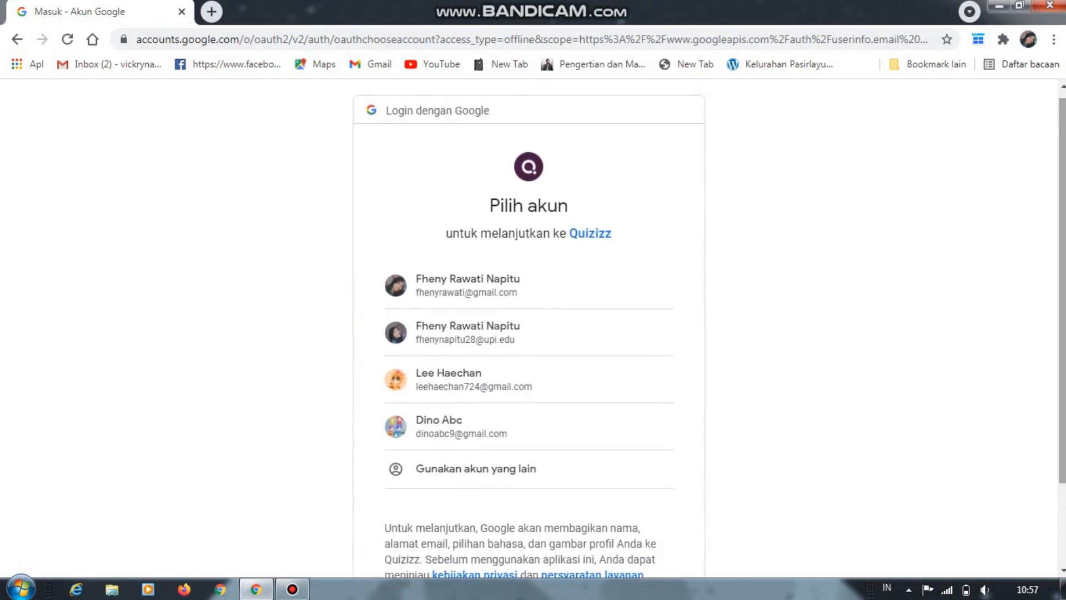
pyautogui.click(482, 426)
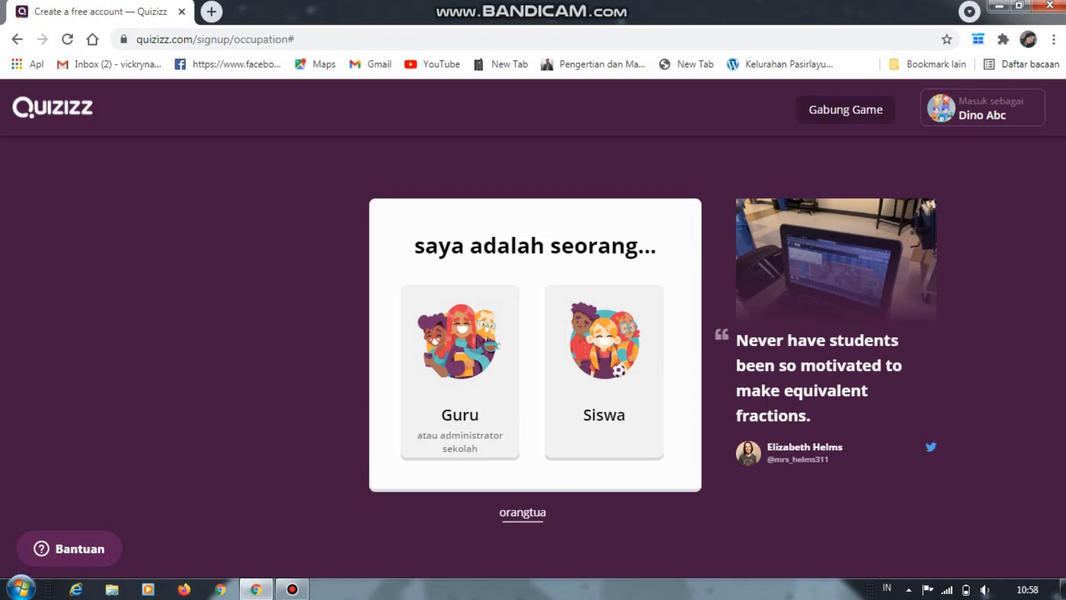
pyautogui.click(460, 373)
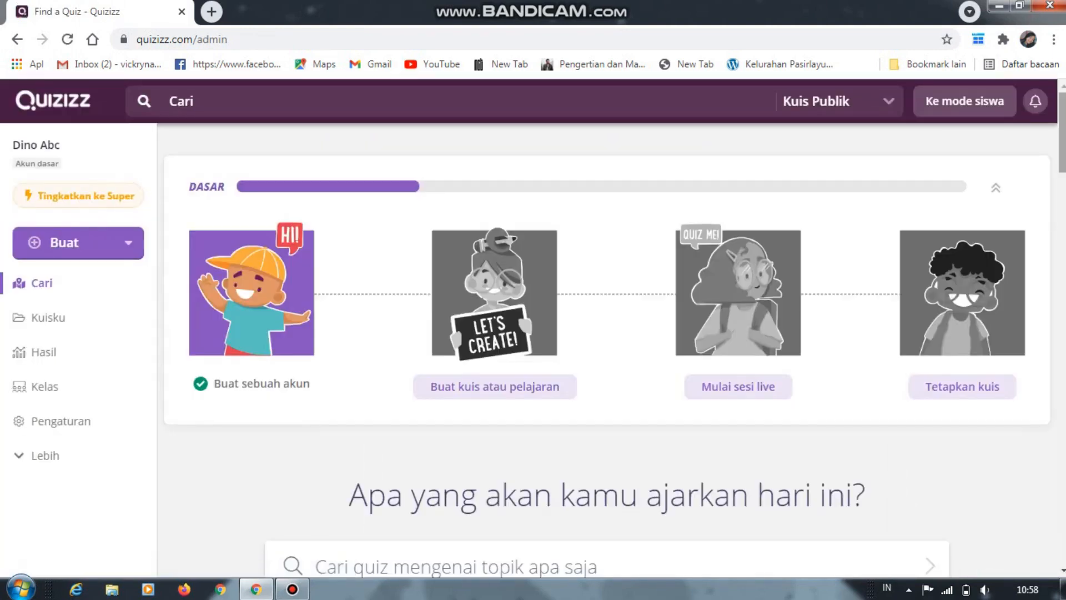
# Examine the teacher dashboard, including its beginner progress steps and the quiz search area
pyautogui.scroll(-2, 608, 300)
pyautogui.scroll(2, 608, 344)
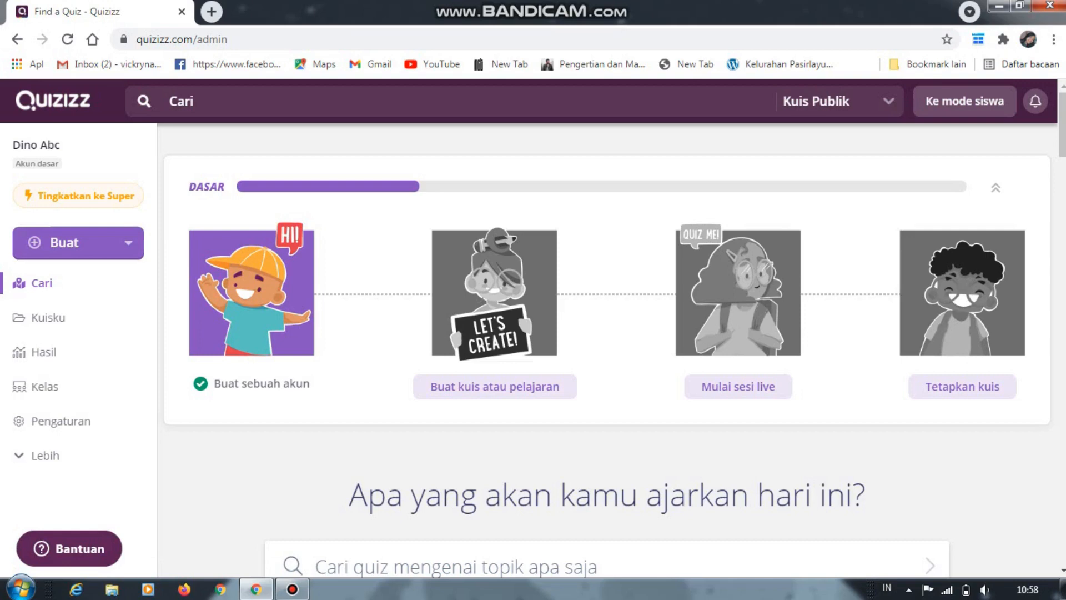
pyautogui.scroll(-1, 606, 348)
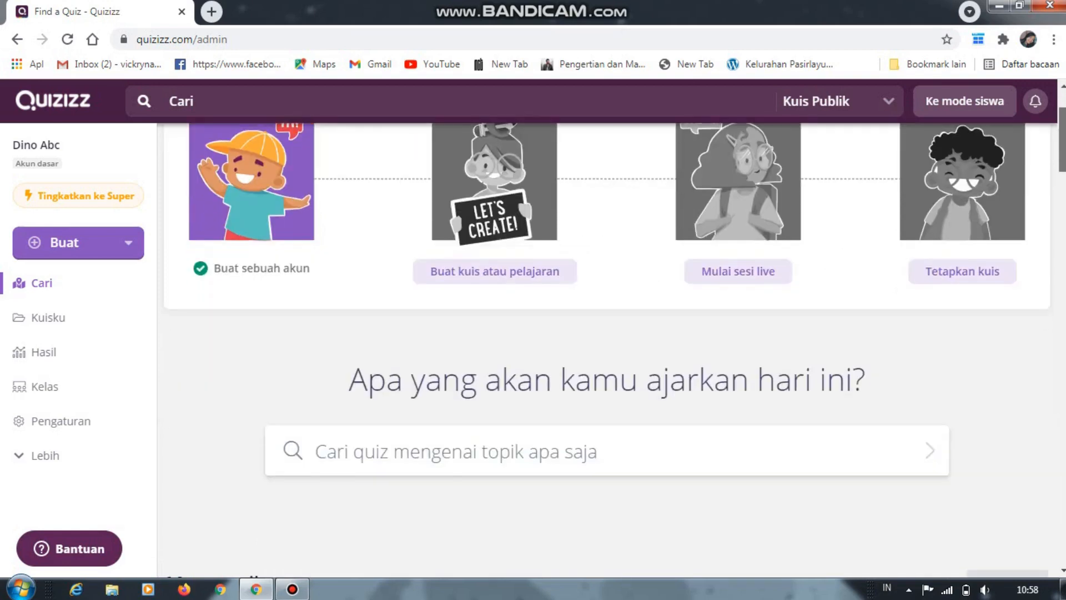
pyautogui.scroll(1, 607, 349)
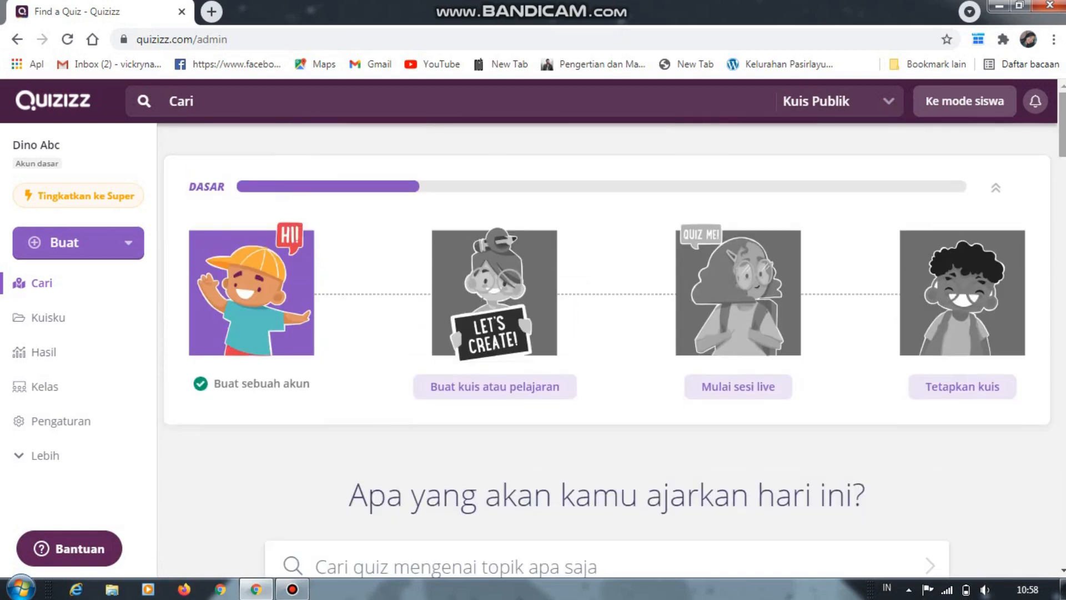
pyautogui.scroll(-1, 606, 349)
pyautogui.scroll(1, 607, 349)
pyautogui.scroll(-1, 607, 332)
pyautogui.scroll(1, 607, 332)
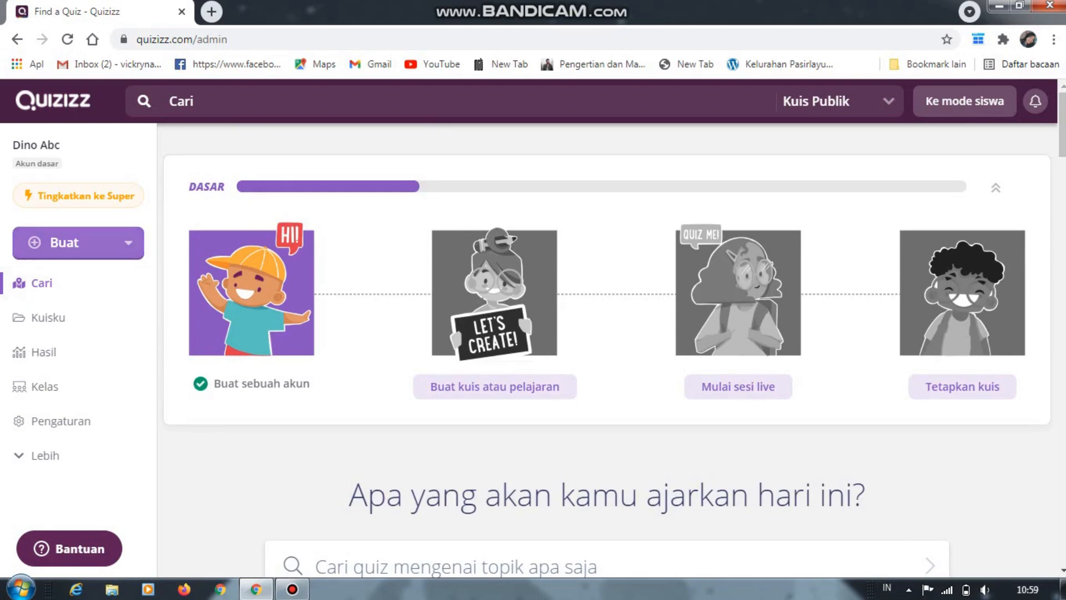
# Start creating a new lesson (Pelajaran) from the teacher dashboard
pyautogui.click(77, 244)
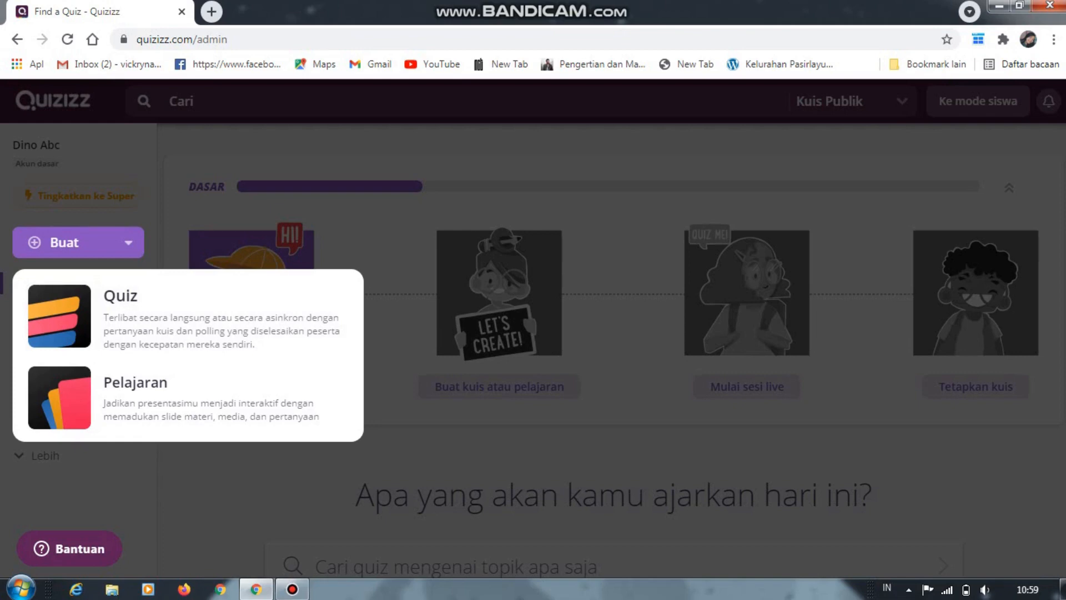
pyautogui.click(405, 255)
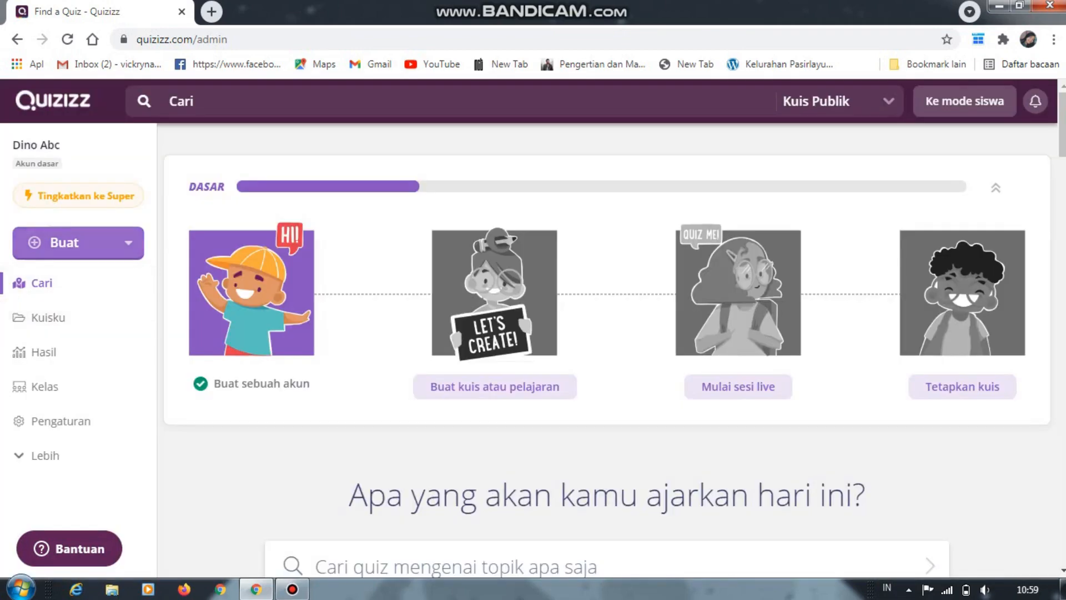
pyautogui.click(78, 242)
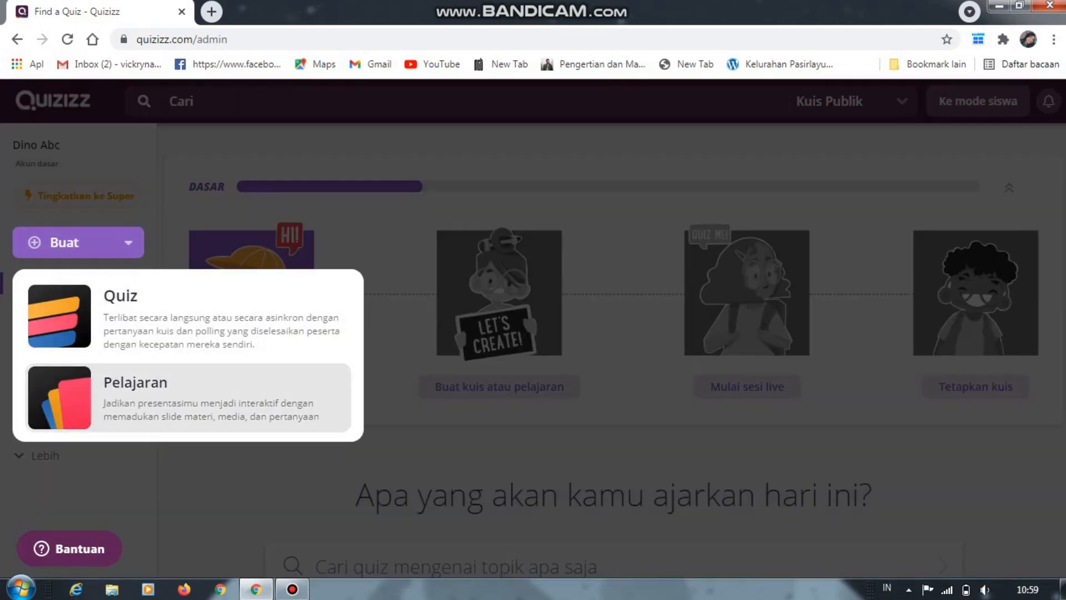
pyautogui.click(189, 397)
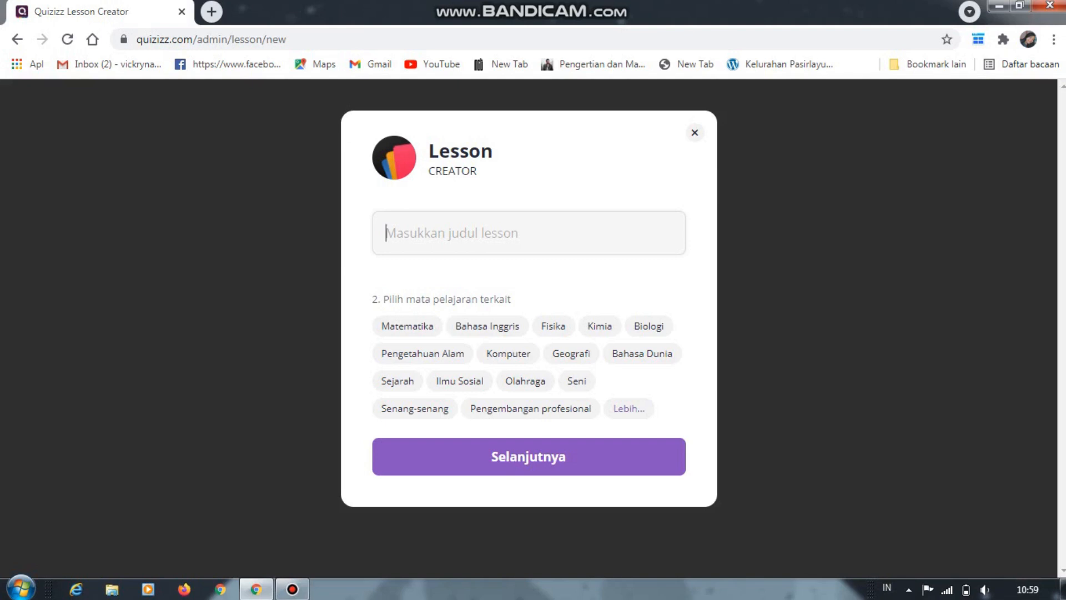
# Title the lesson "MACAM MACAM ALAT MUSIK", choose Seni as its subject and continue to the slide editor
pyautogui.write('MA')
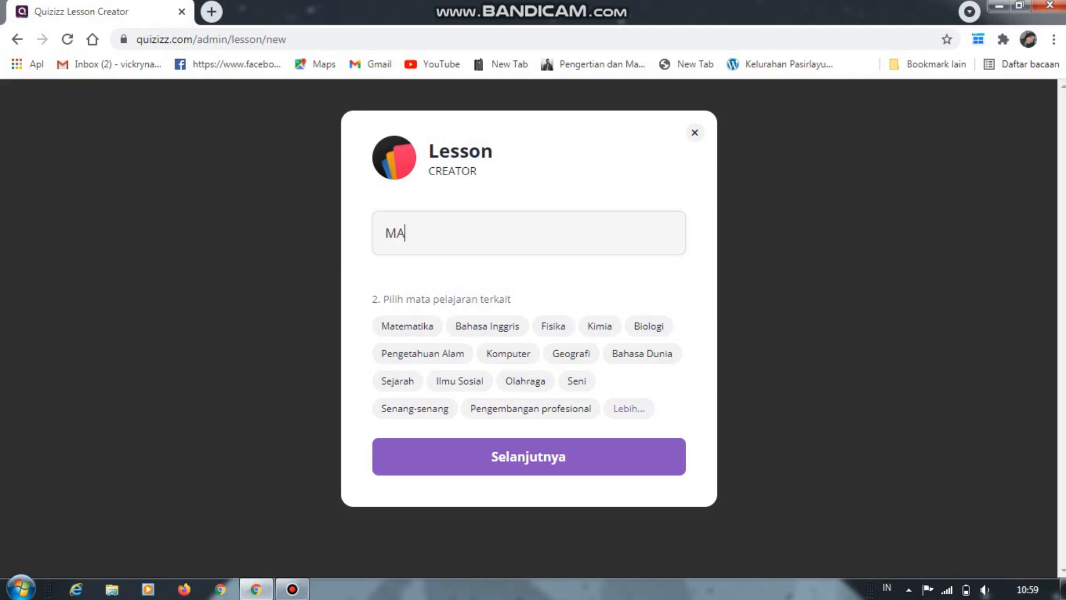
pyautogui.write('CAM MACA')
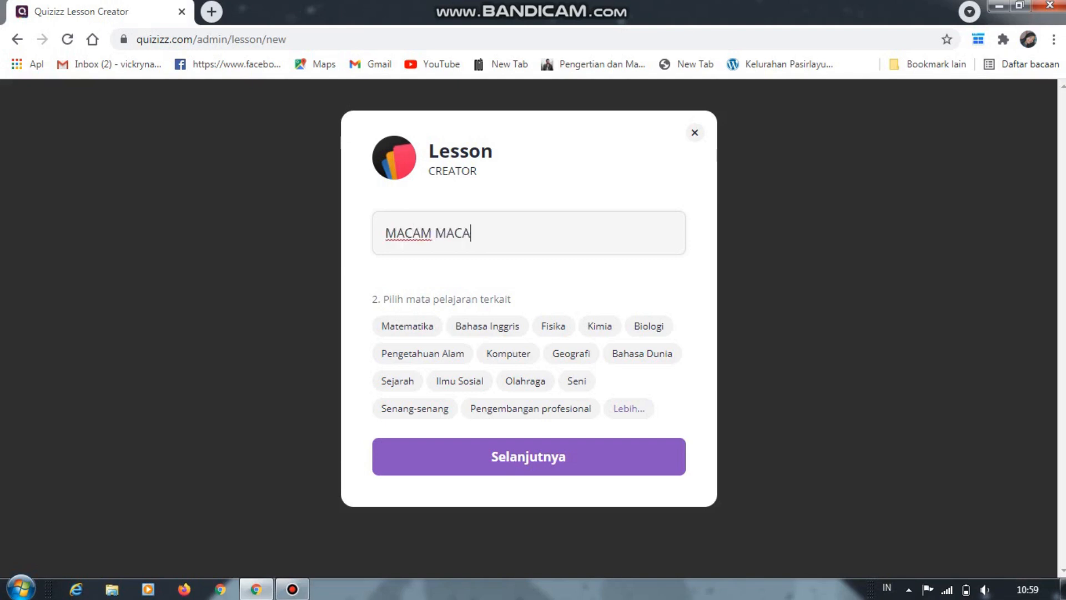
pyautogui.write('M ALAT M')
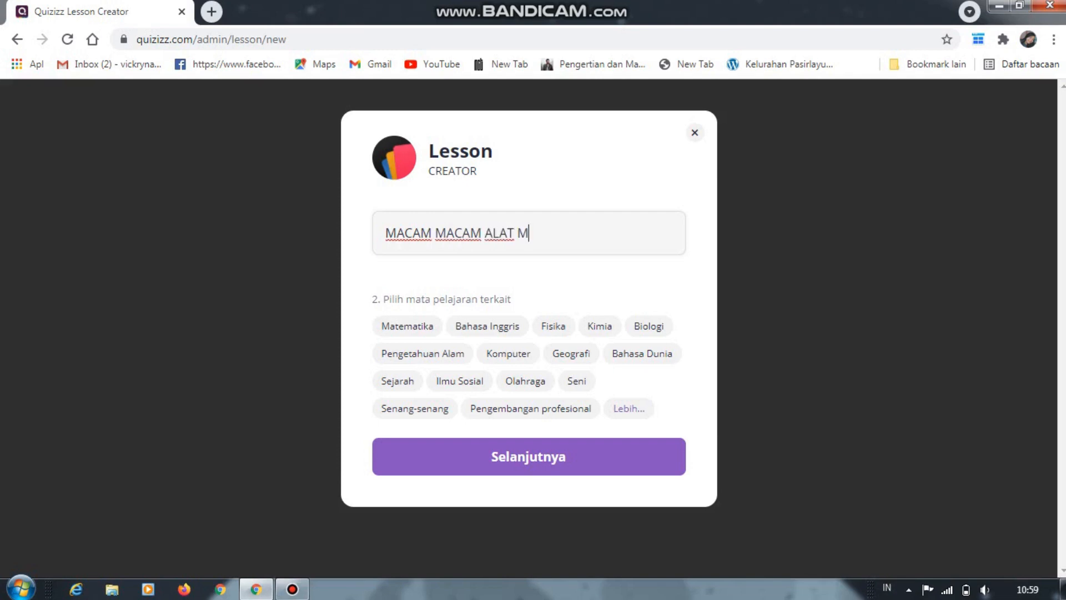
pyautogui.write('USIK')
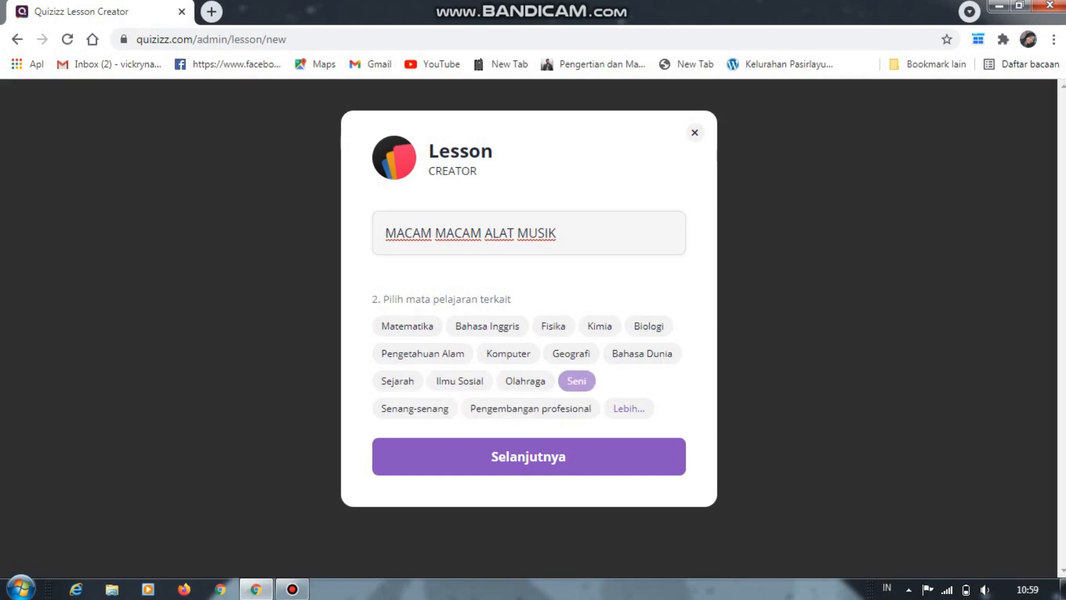
pyautogui.click(577, 381)
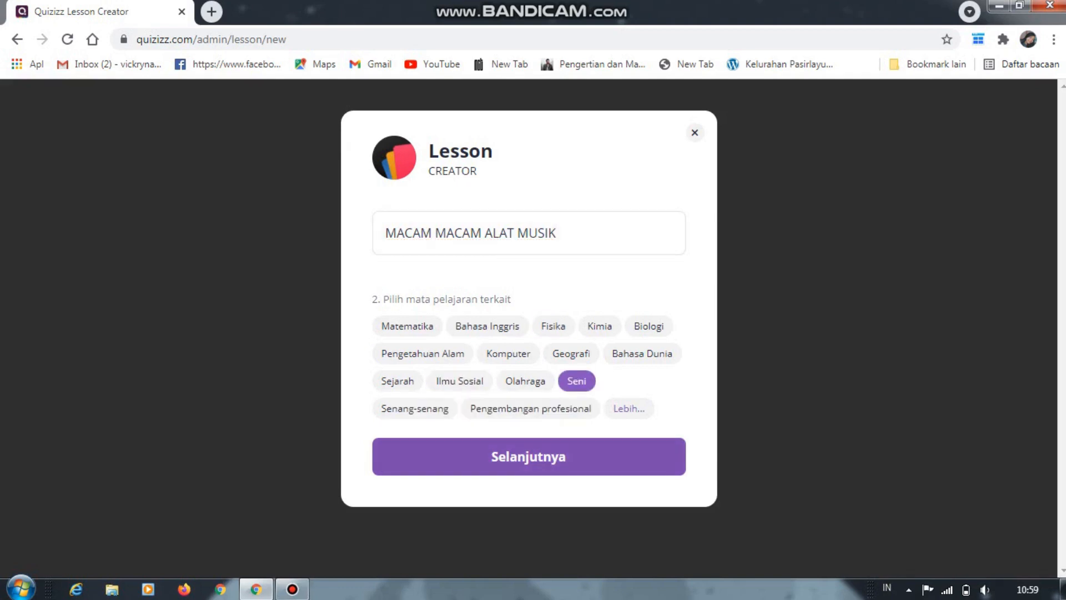
pyautogui.click(528, 457)
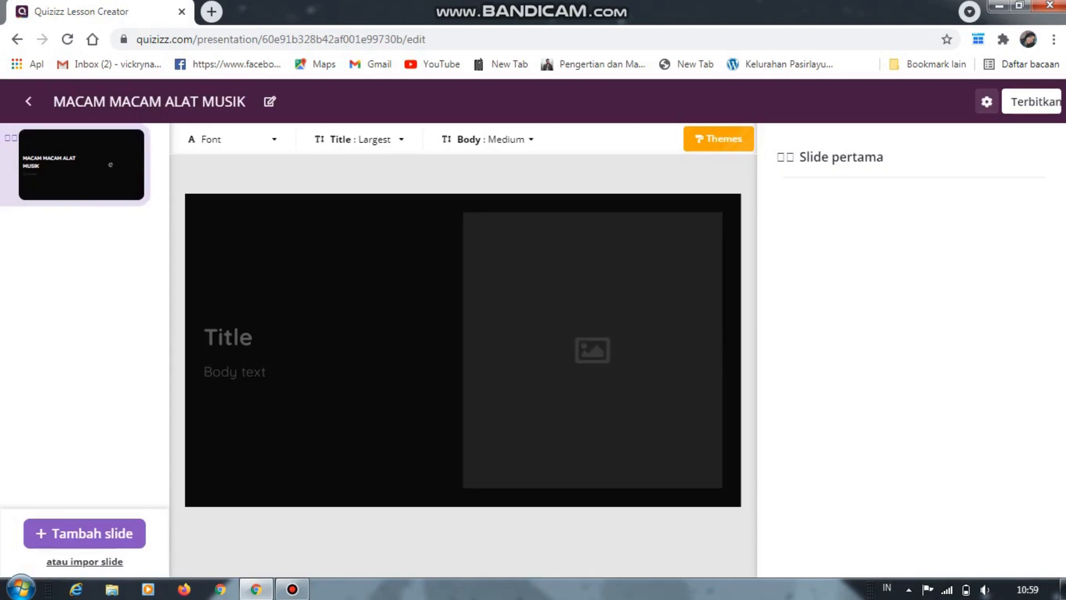
pyautogui.moveTo(1062, 310)
pyautogui.mouseDown()
pyautogui.moveTo(1062, 379)
pyautogui.moveTo(1063, 309)
pyautogui.mouseUp()
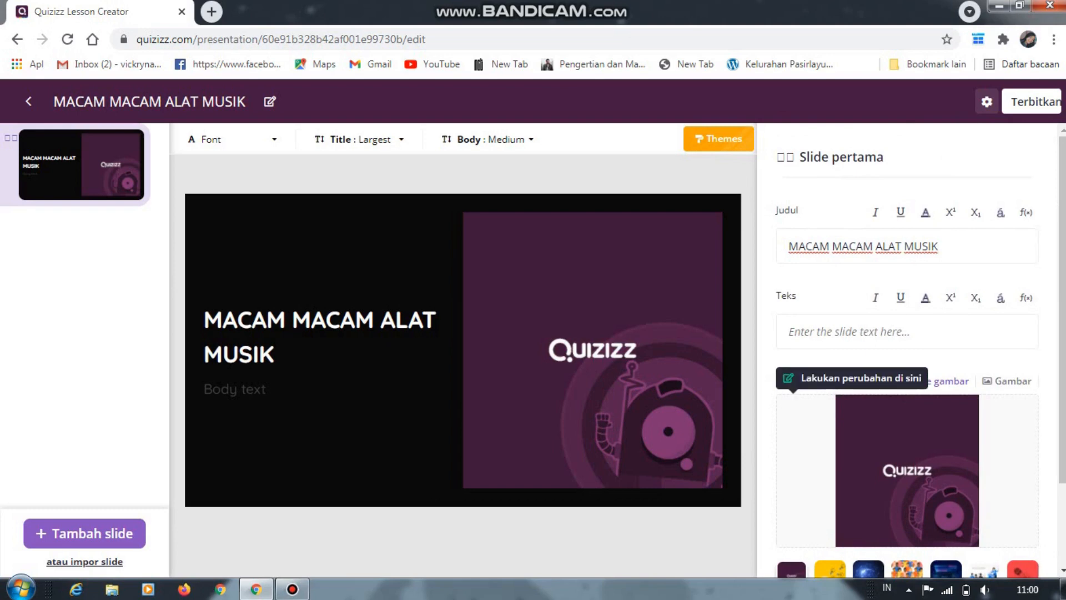
pyautogui.scroll(-2, 907, 349)
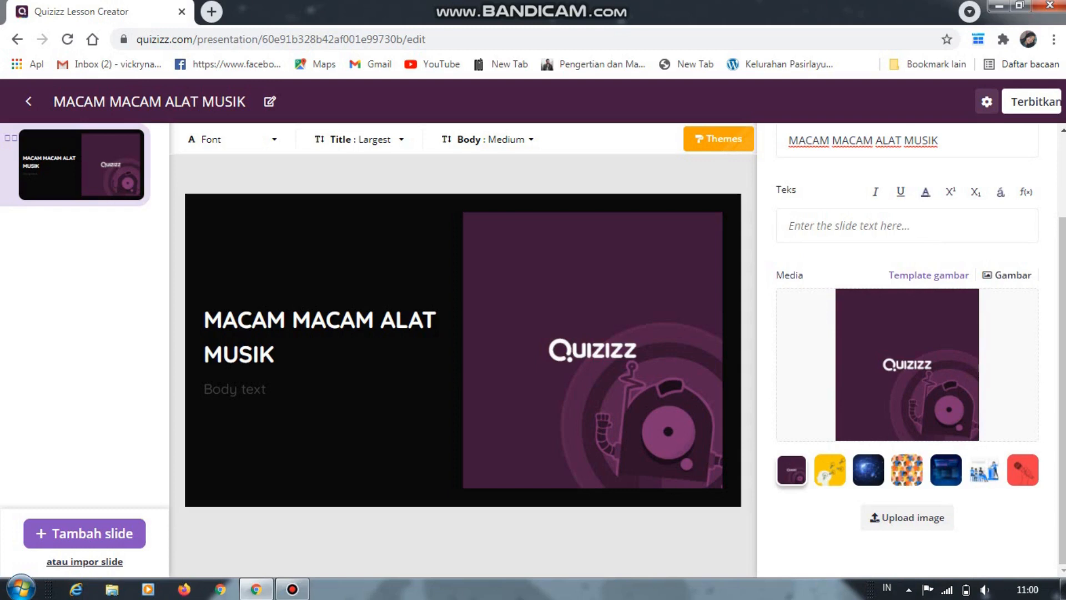
pyautogui.click(1008, 275)
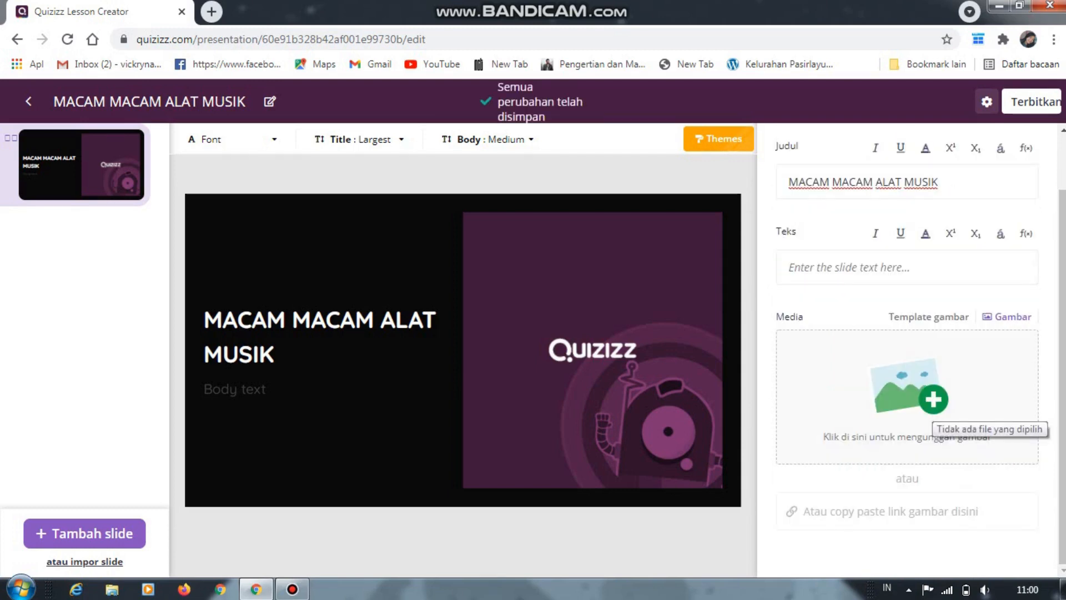
pyautogui.click(931, 414)
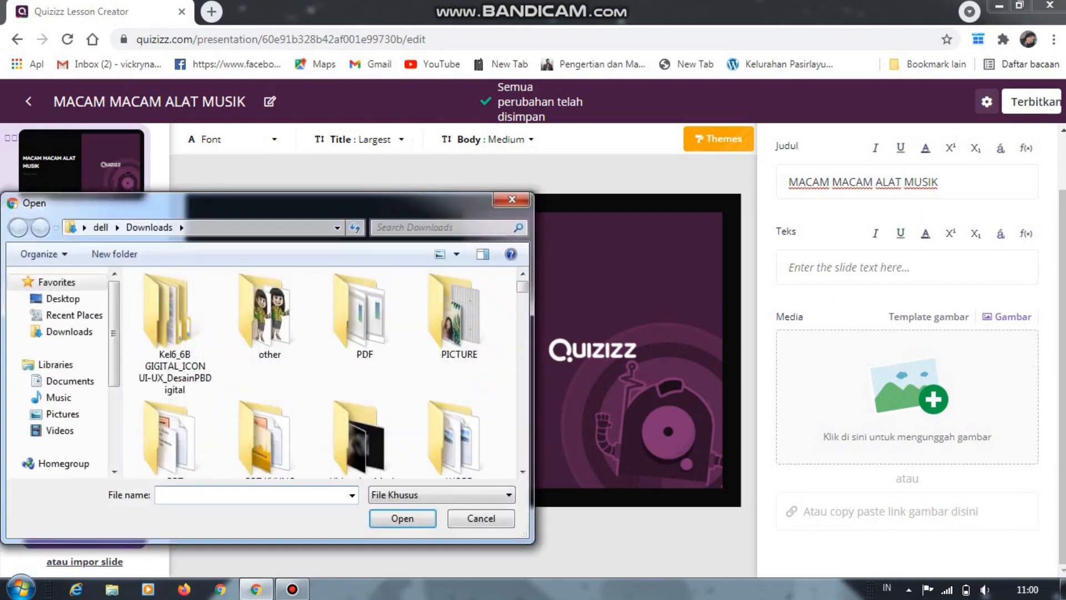
pyautogui.scroll(-10, 361, 283)
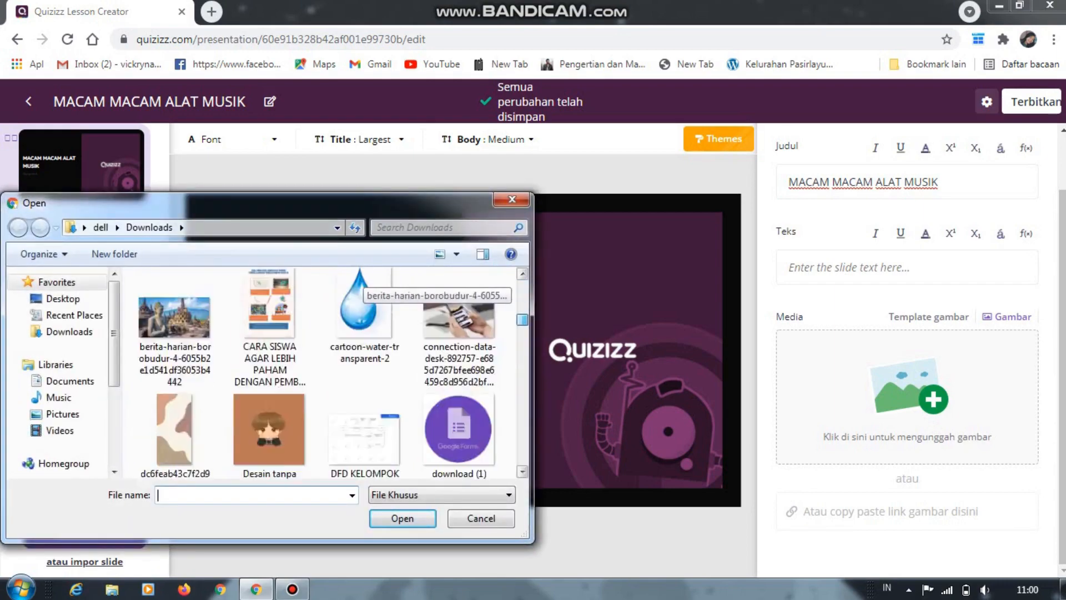
pyautogui.scroll(10, 361, 283)
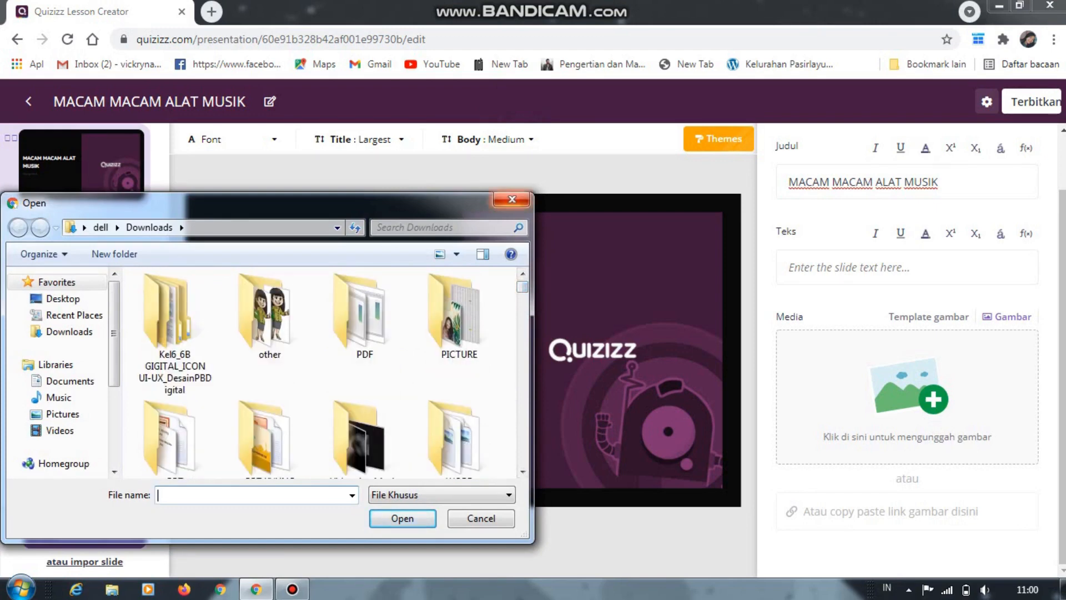
pyautogui.click(512, 199)
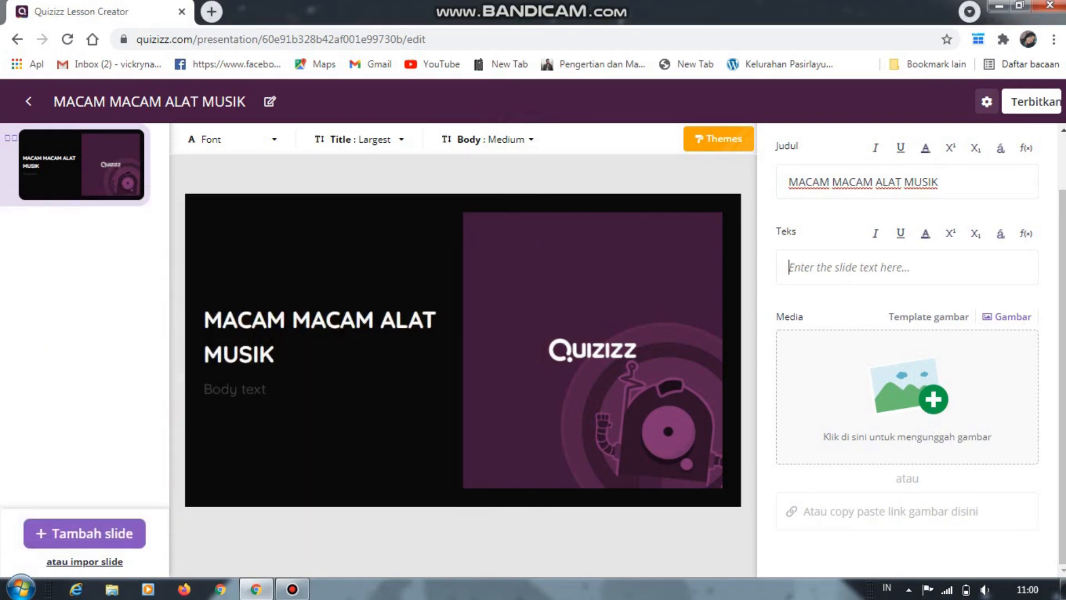
# Enter "MUSIK ADALAH" as the body text of the first slide
pyautogui.click(908, 267)
pyautogui.write('MUSIK A')
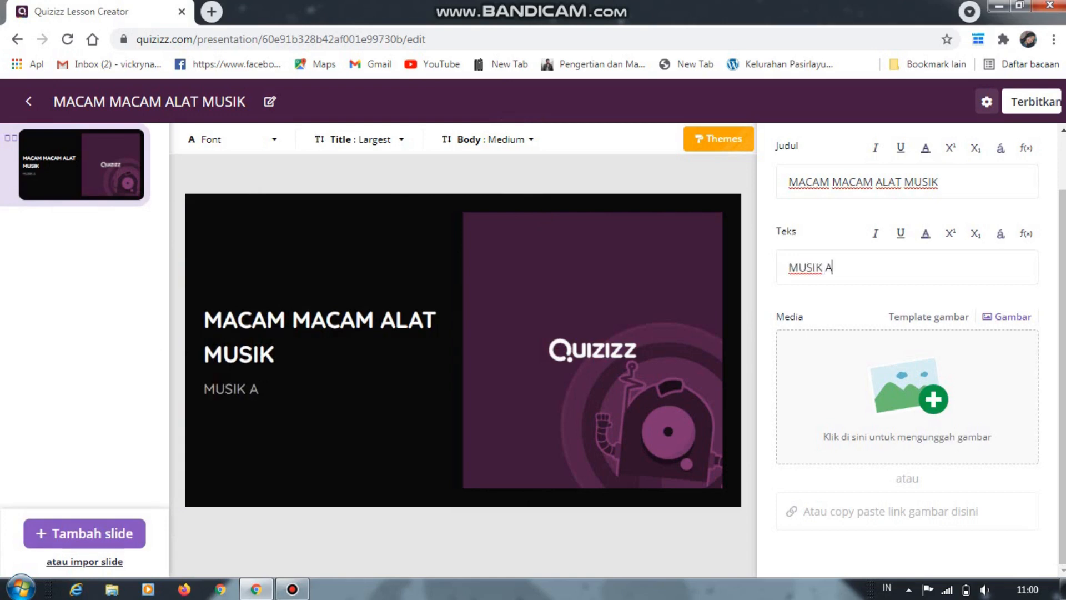
pyautogui.write('DALAH')
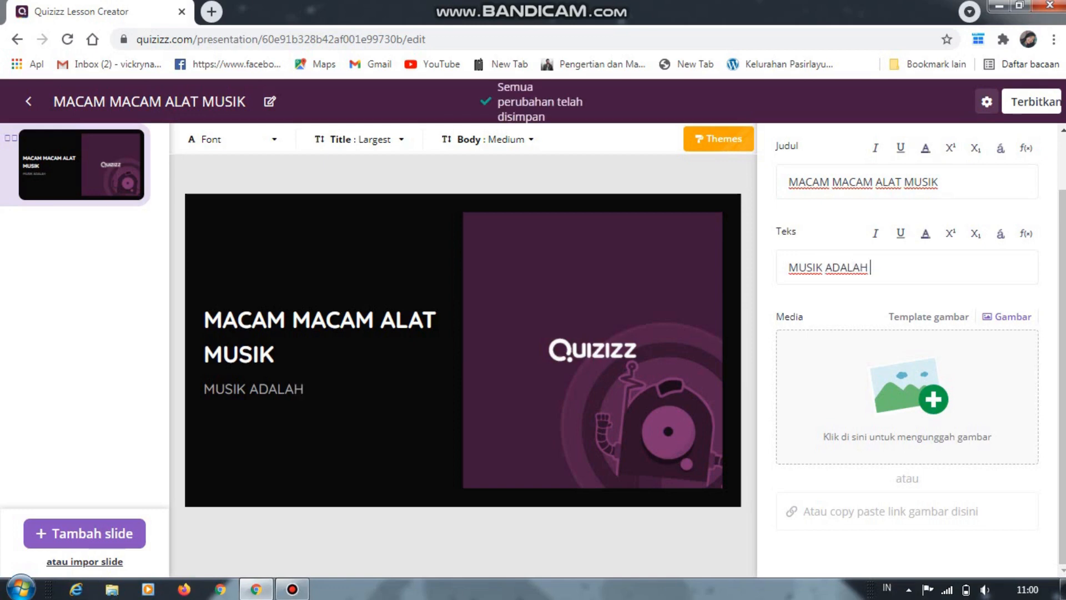
pyautogui.moveTo(1062, 377)
pyautogui.mouseDown()
pyautogui.moveTo(1062, 324)
pyautogui.moveTo(1063, 378)
pyautogui.mouseUp()
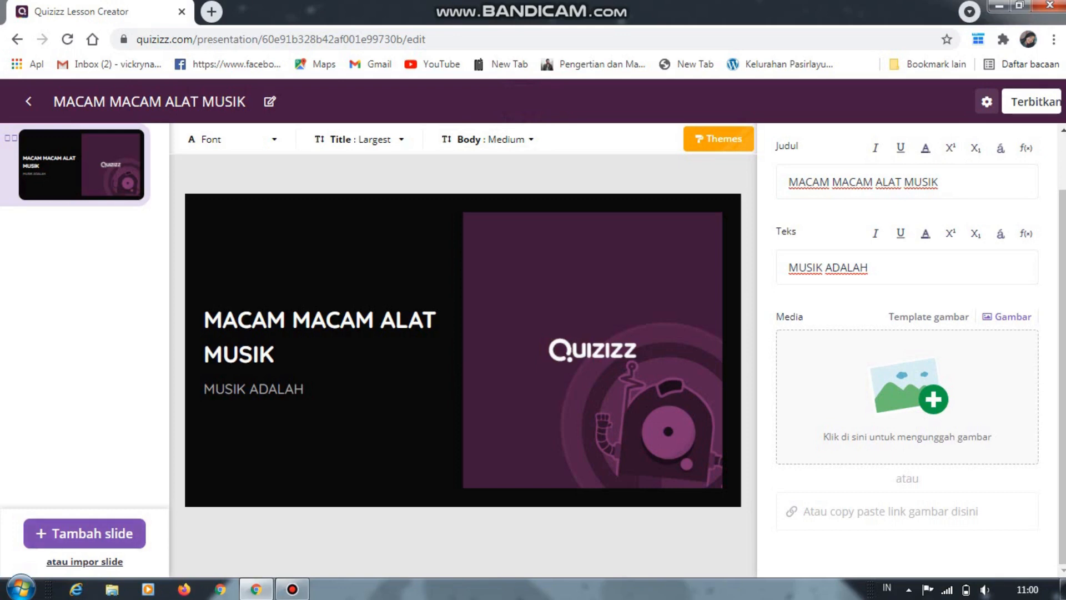
# Examine the web content, slide, media and interactive question types available for adding a slide
pyautogui.click(85, 533)
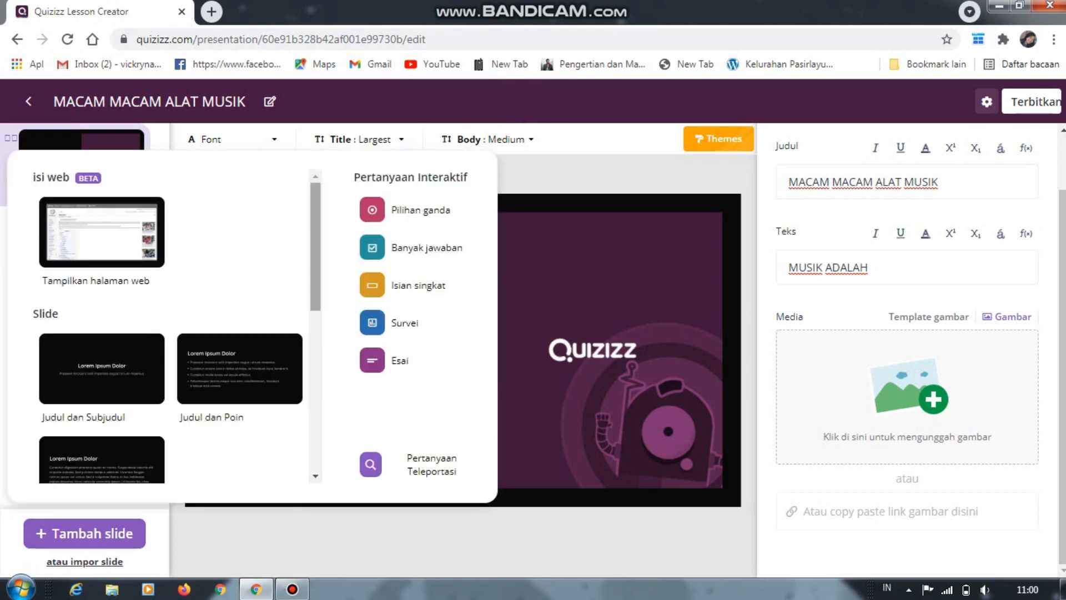
pyautogui.scroll(-2, 161, 328)
pyautogui.scroll(-2, 167, 328)
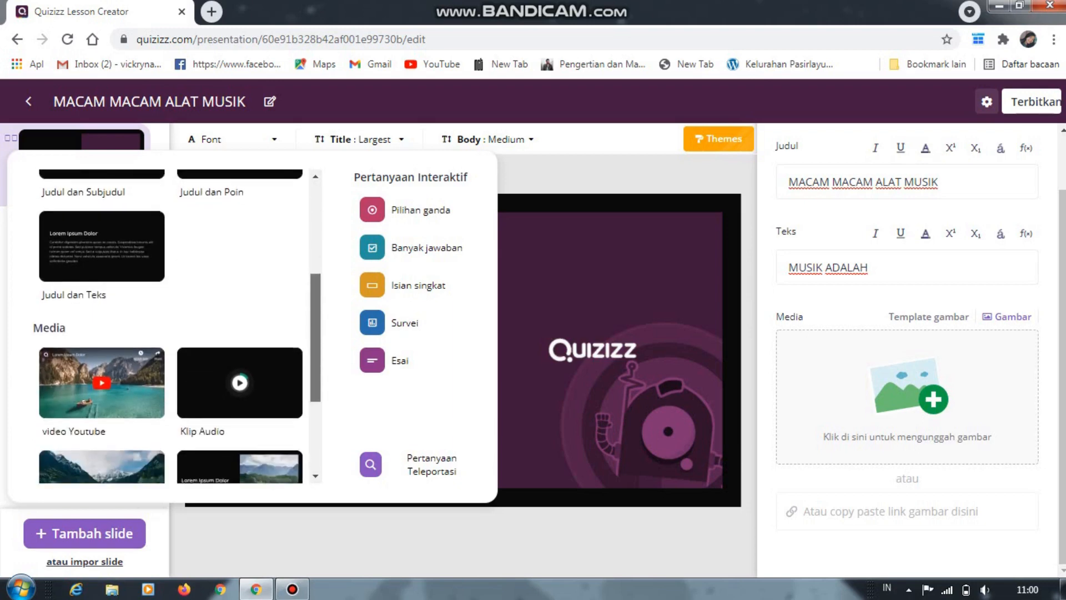
pyautogui.scroll(4, 167, 327)
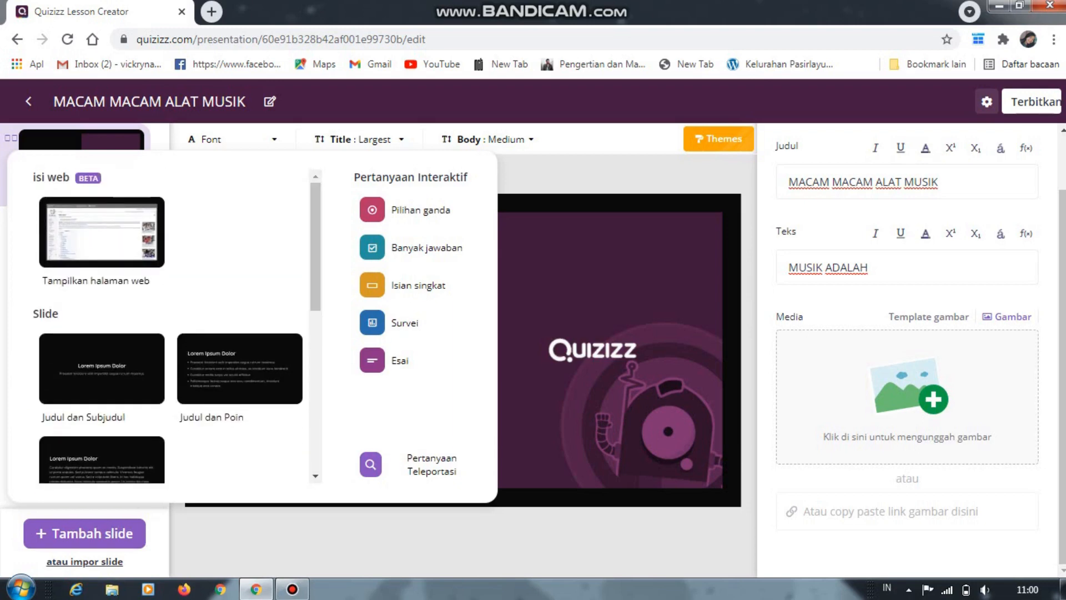
pyautogui.click(84, 533)
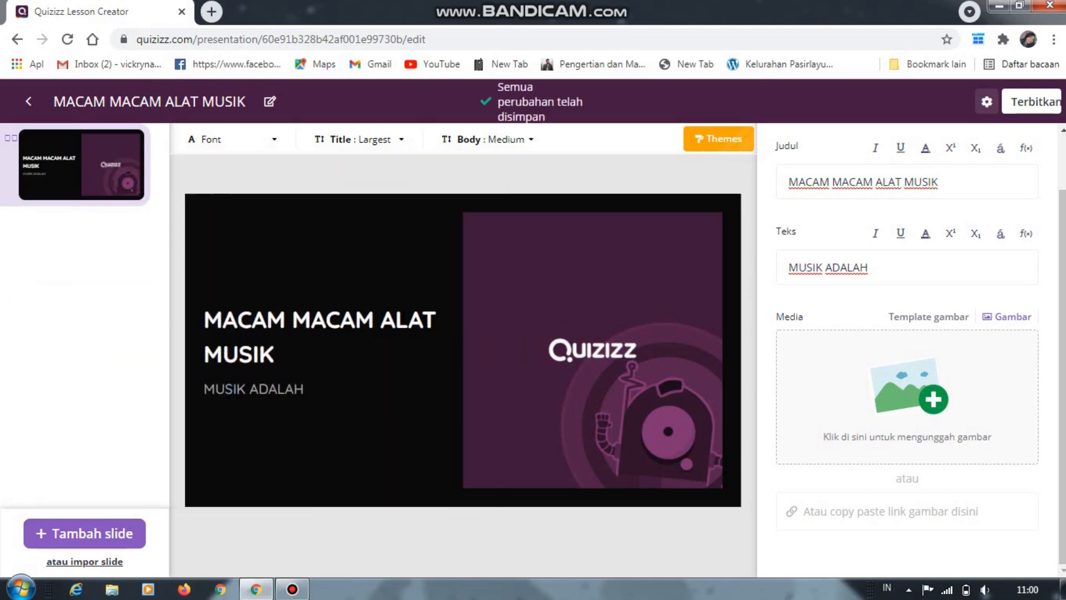
pyautogui.moveTo(1062, 355); pyautogui.dragTo(1062, 301)
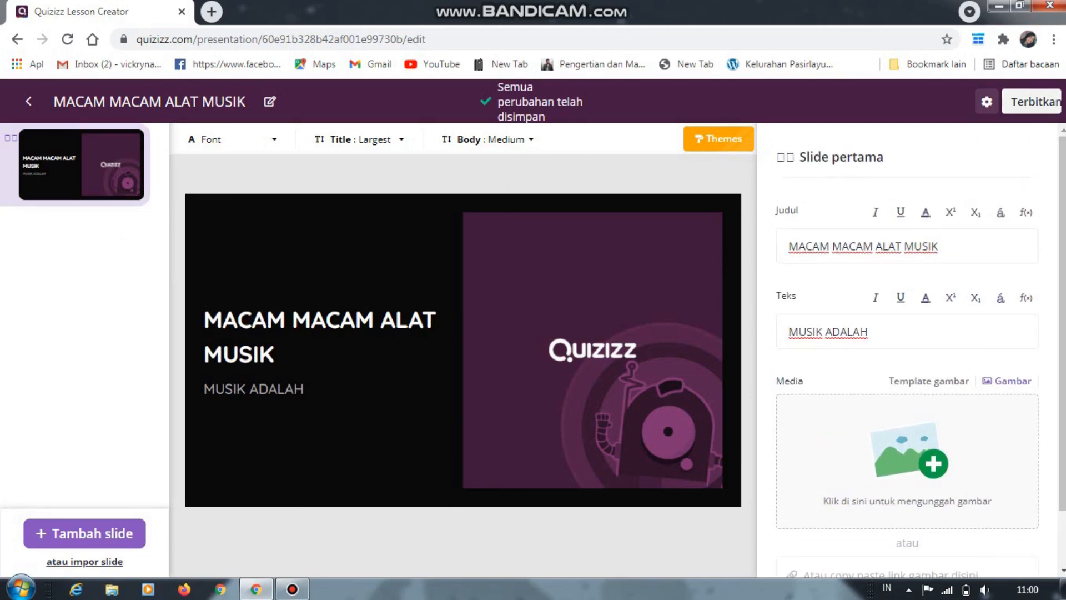
# Publish the lesson with Indonesian as its language, 3rd as its grade level and public visibility
pyautogui.click(1033, 102)
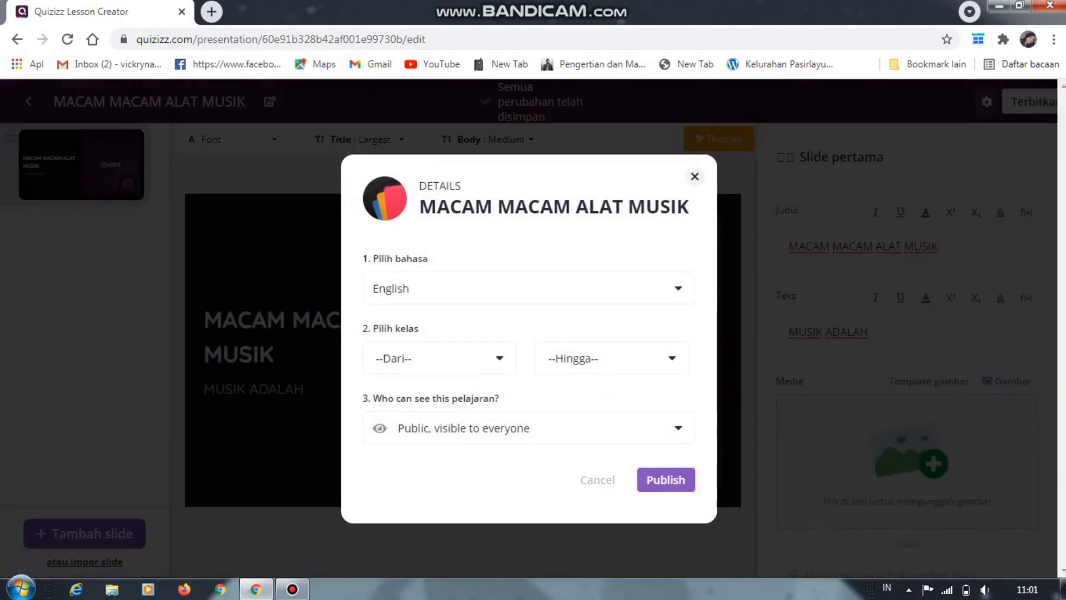
pyautogui.click(678, 288)
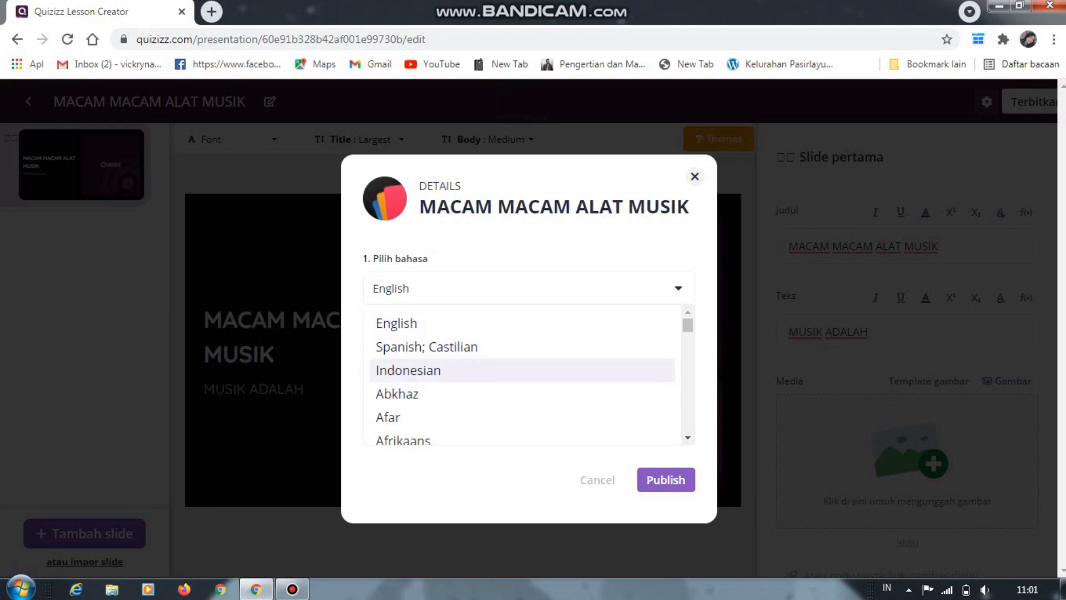
pyautogui.click(408, 370)
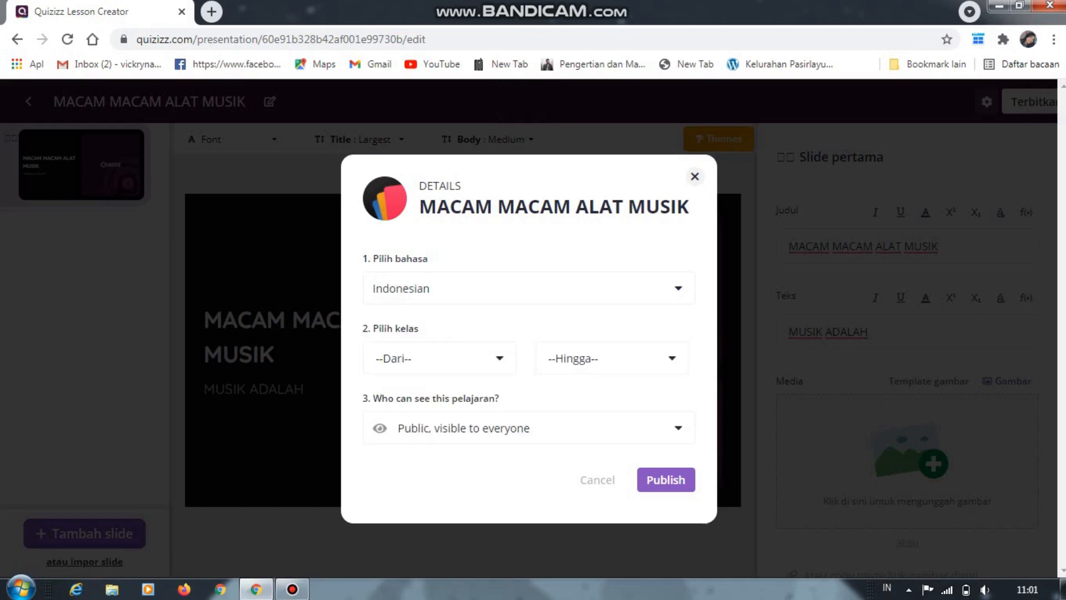
pyautogui.click(500, 358)
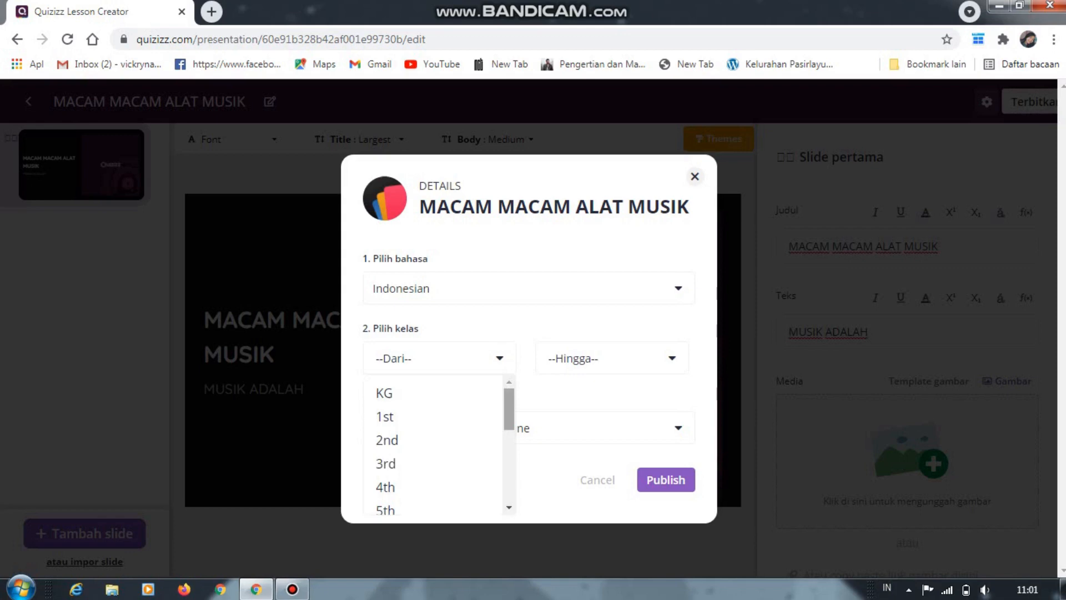
pyautogui.moveTo(509, 409)
pyautogui.mouseDown()
pyautogui.moveTo(509, 441)
pyautogui.moveTo(509, 427)
pyautogui.mouseUp()
pyautogui.click(385, 402)
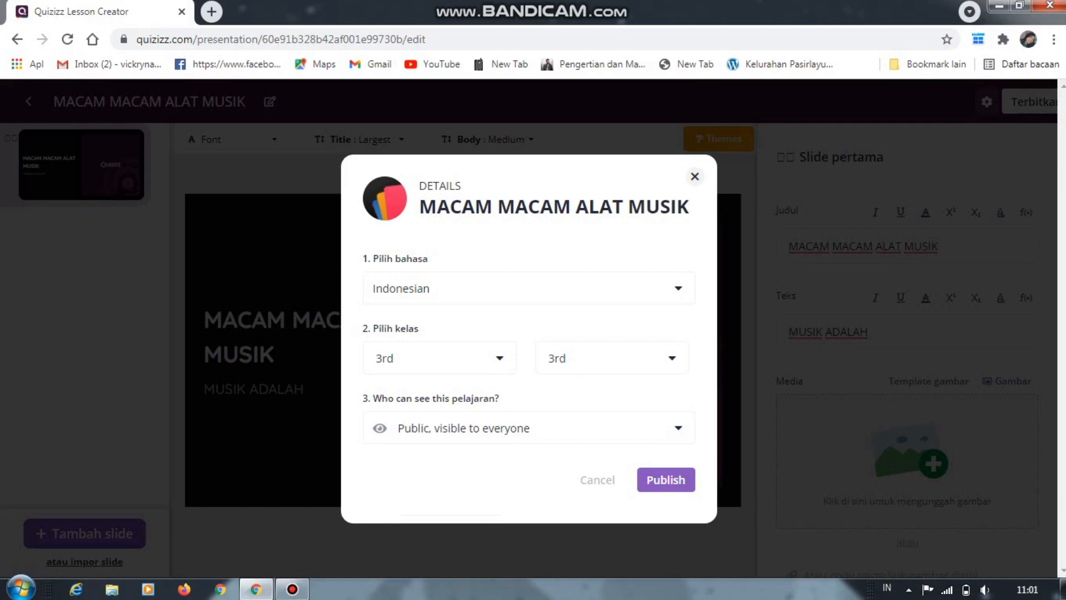
pyautogui.click(678, 428)
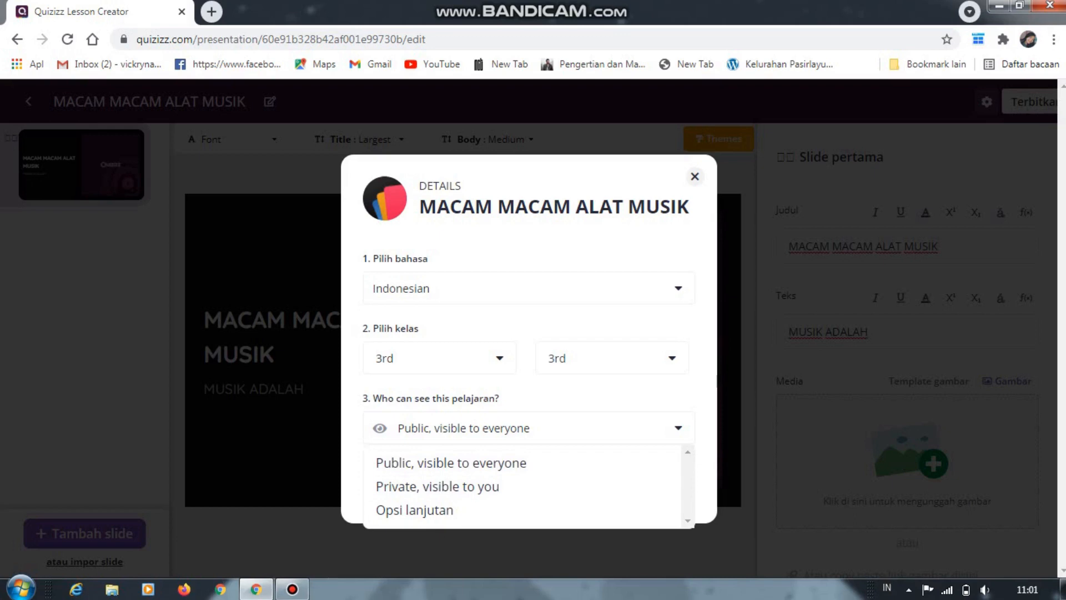
pyautogui.click(477, 463)
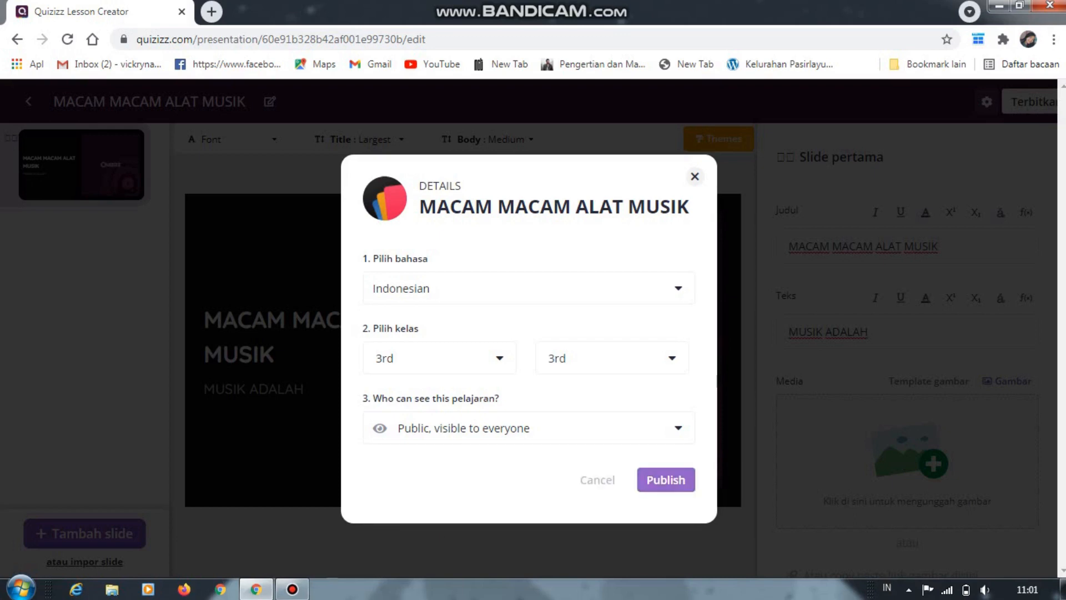
pyautogui.click(666, 479)
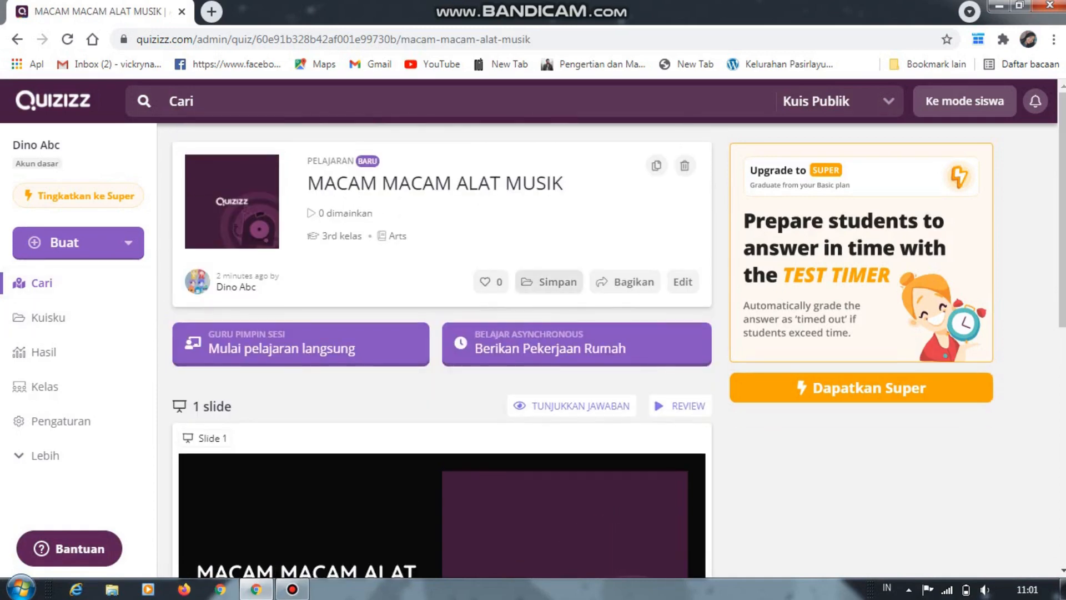
pyautogui.scroll(-3, 442, 355)
pyautogui.scroll(1, 442, 355)
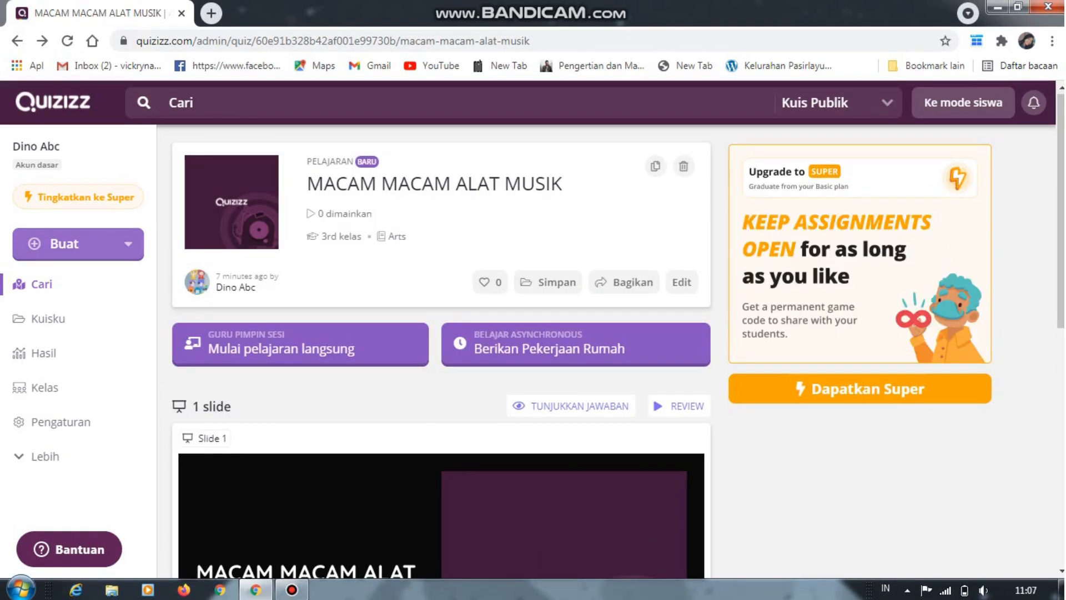
pyautogui.press('F12')
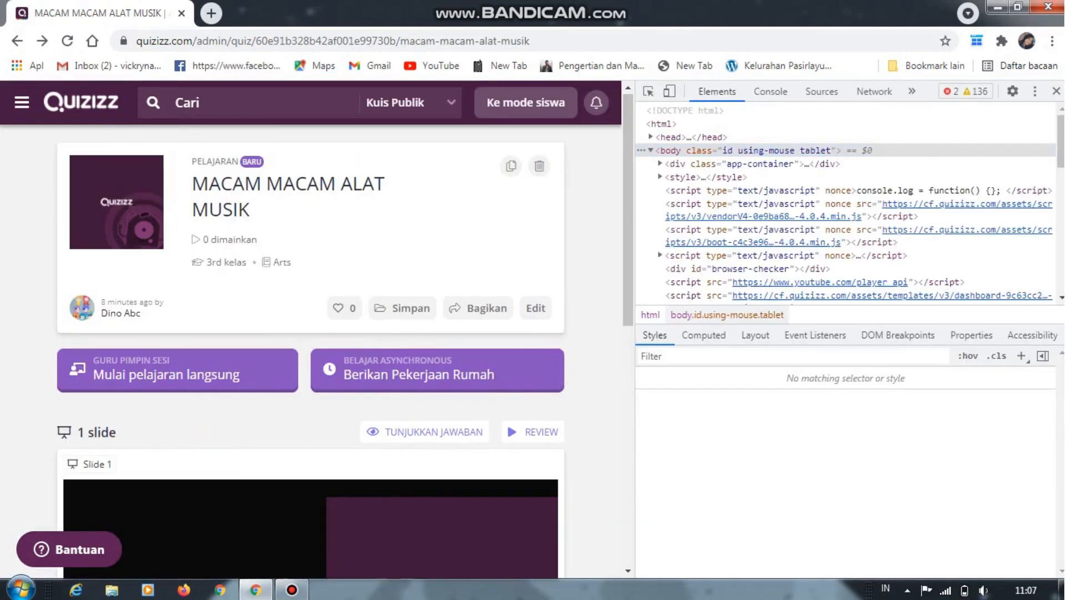
pyautogui.press('F12')
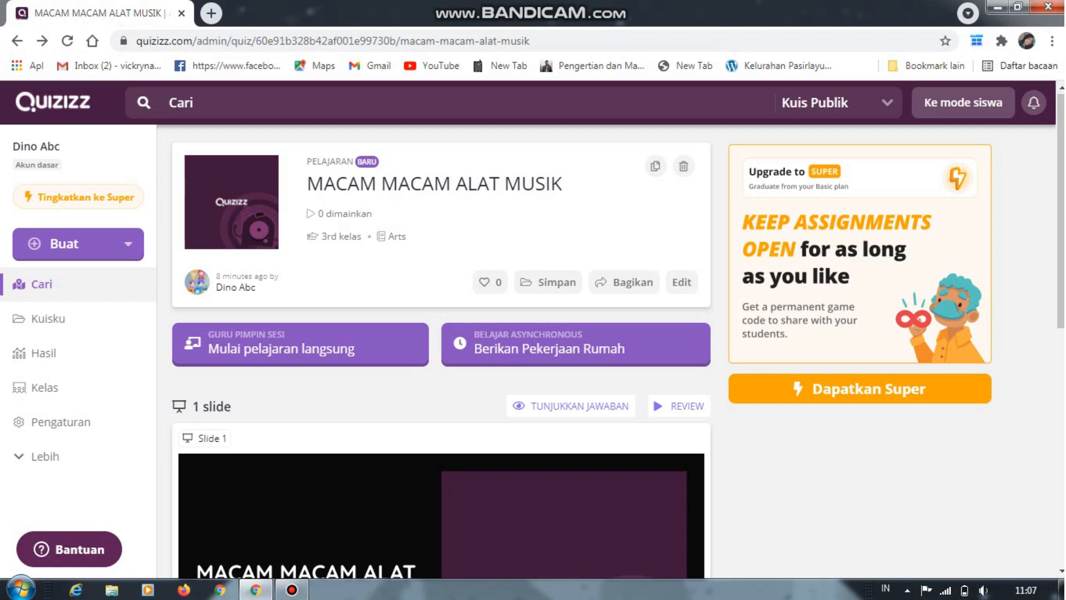
# Create a new quiz named "QUIZ ALAT MUSIK" with Seni as its subject and continue to the quiz editor
pyautogui.click(77, 243)
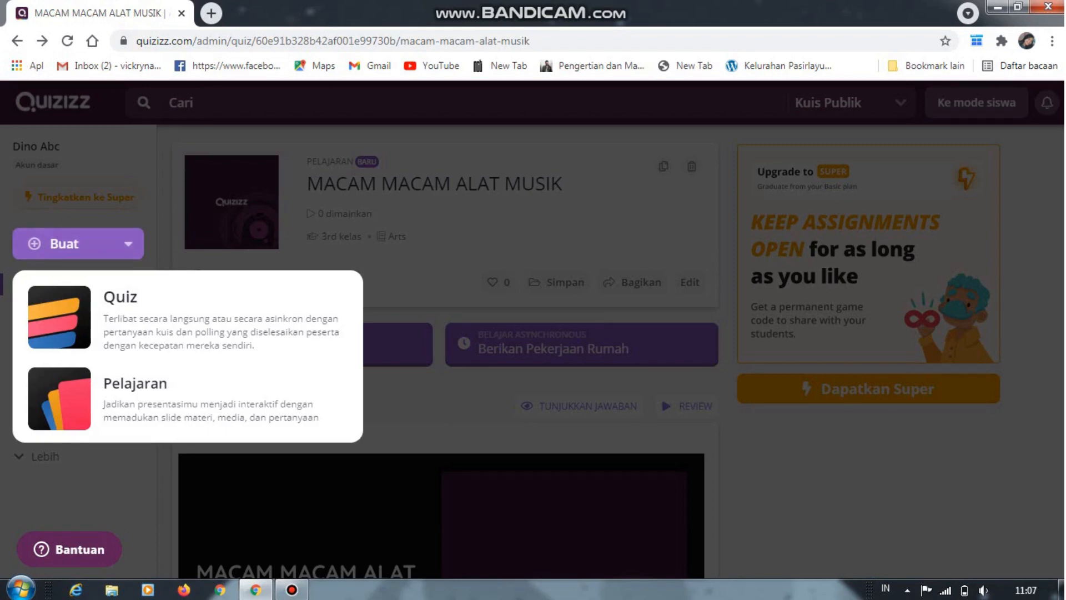
pyautogui.click(183, 320)
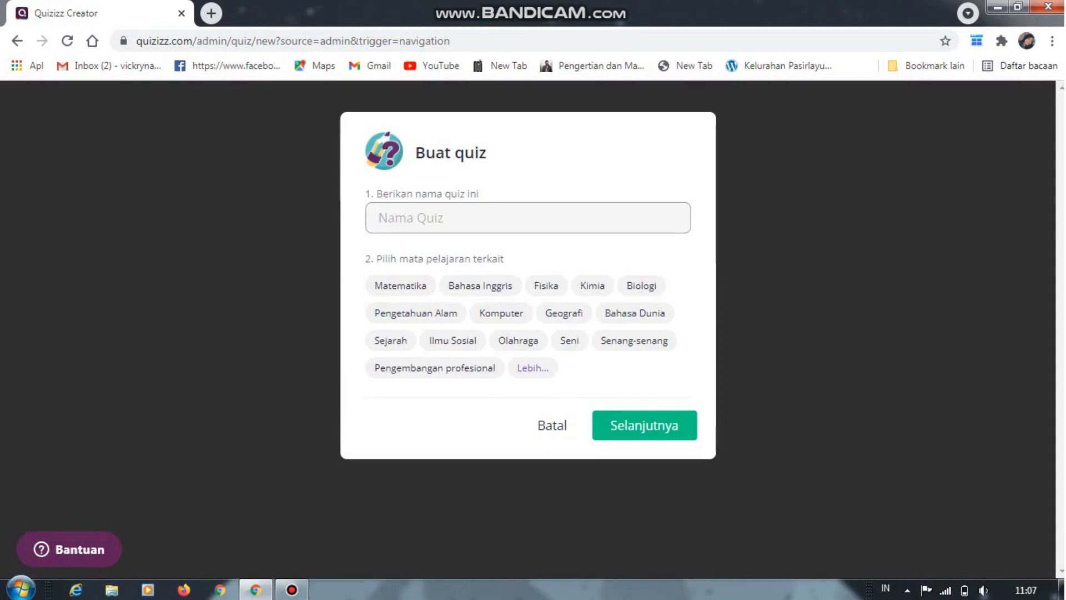
pyautogui.write('QUIZ')
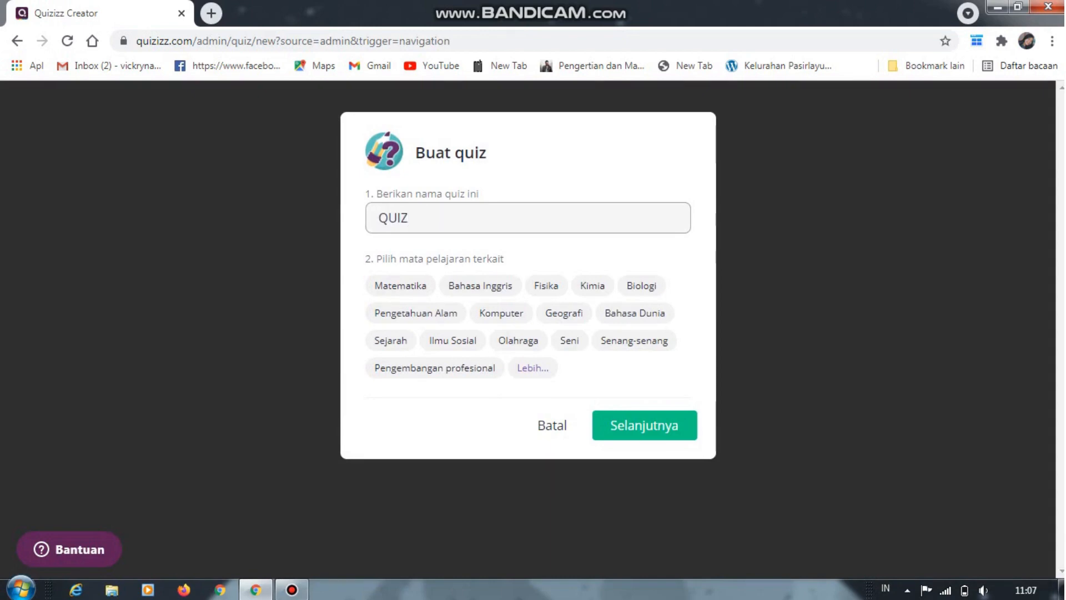
pyautogui.write(' ALAT MUSI')
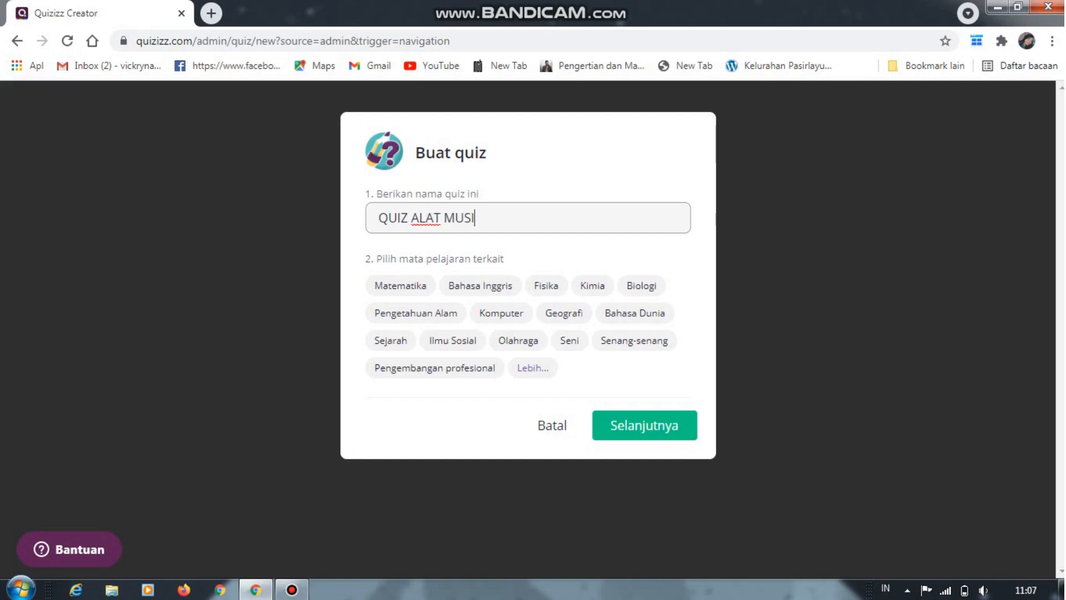
pyautogui.write('K')
pyautogui.click(569, 340)
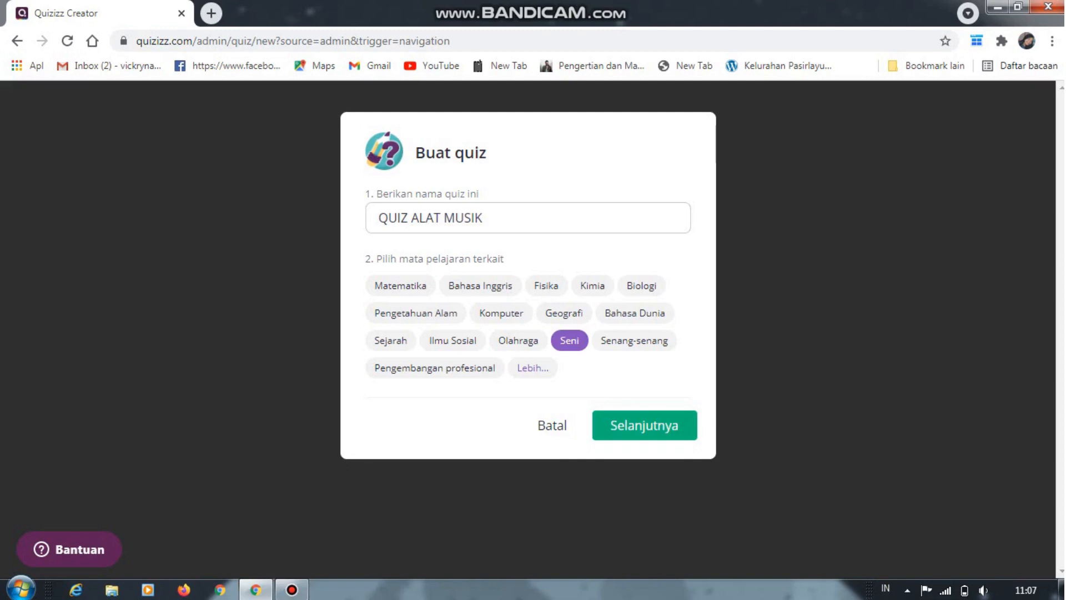
pyautogui.click(645, 425)
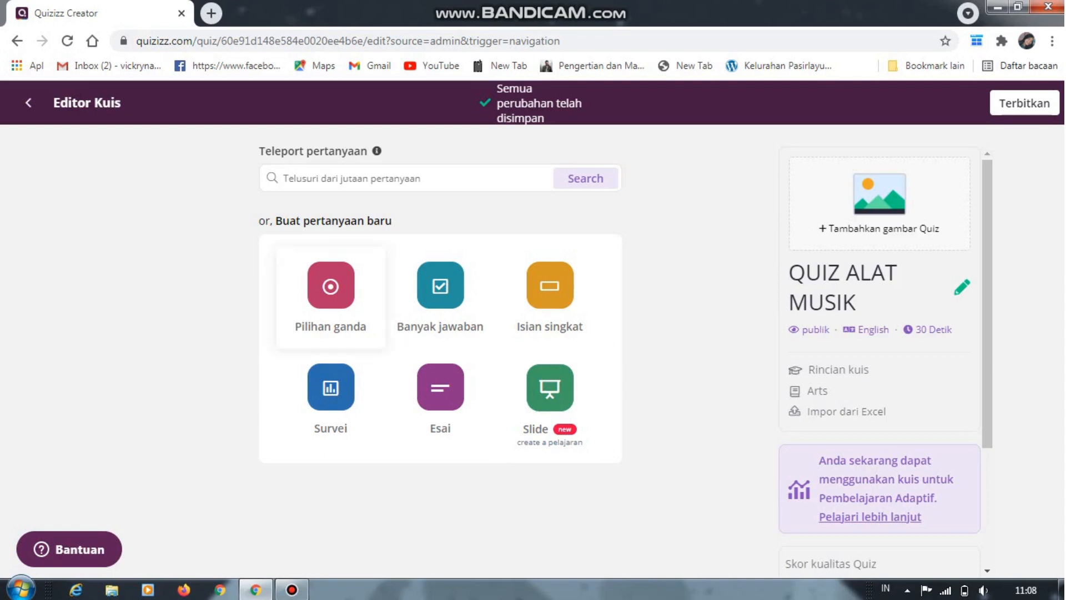
# Add a multiple-choice question (Pilihan ganda) with the text "ALAT MUSIK YANG DIMAINKAN DENGAN CARA DIPETIK ?"
pyautogui.click(331, 294)
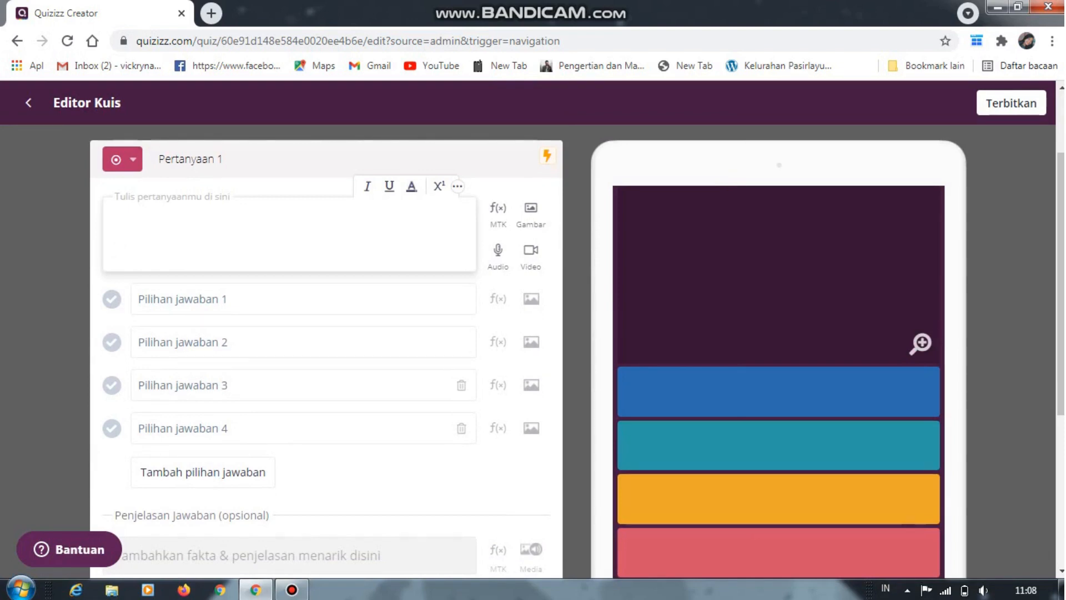
pyautogui.write('ALAT MUSIKM')
pyautogui.press('BackSpace')
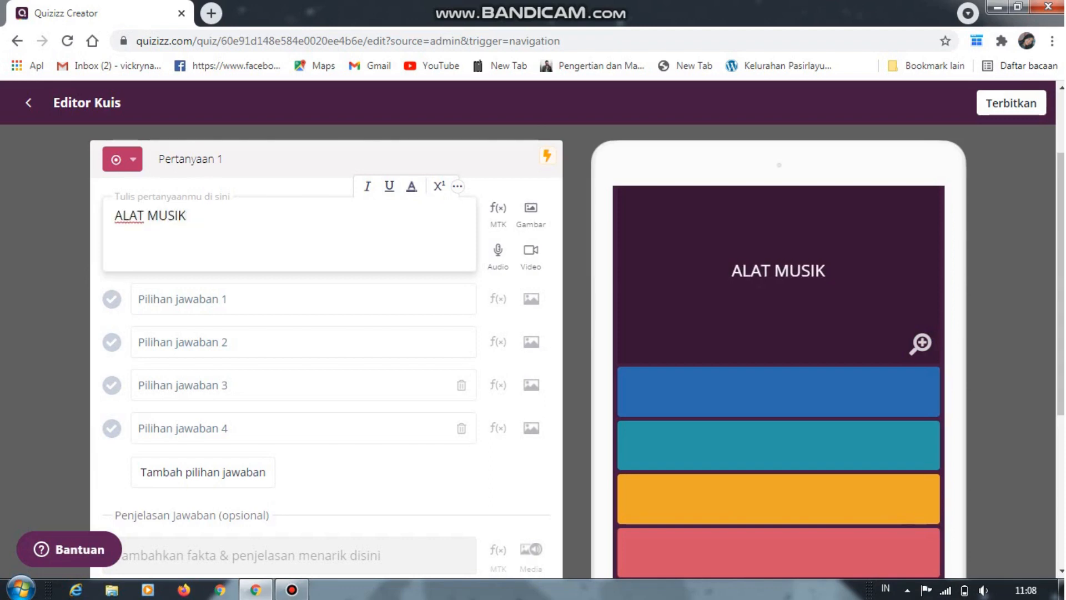
pyautogui.write('YAN')
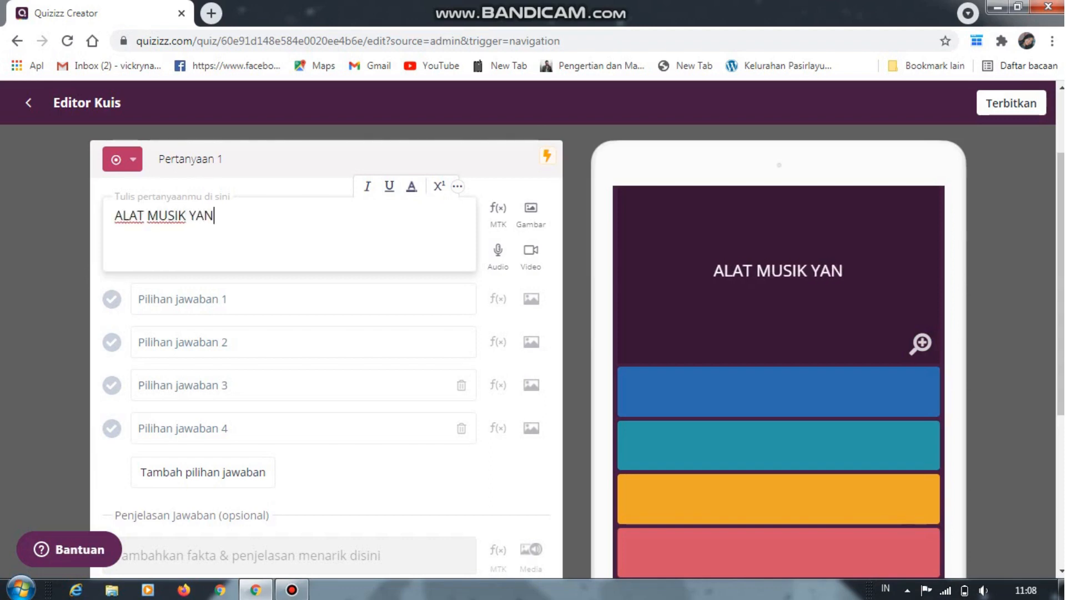
pyautogui.write('G DIMAI')
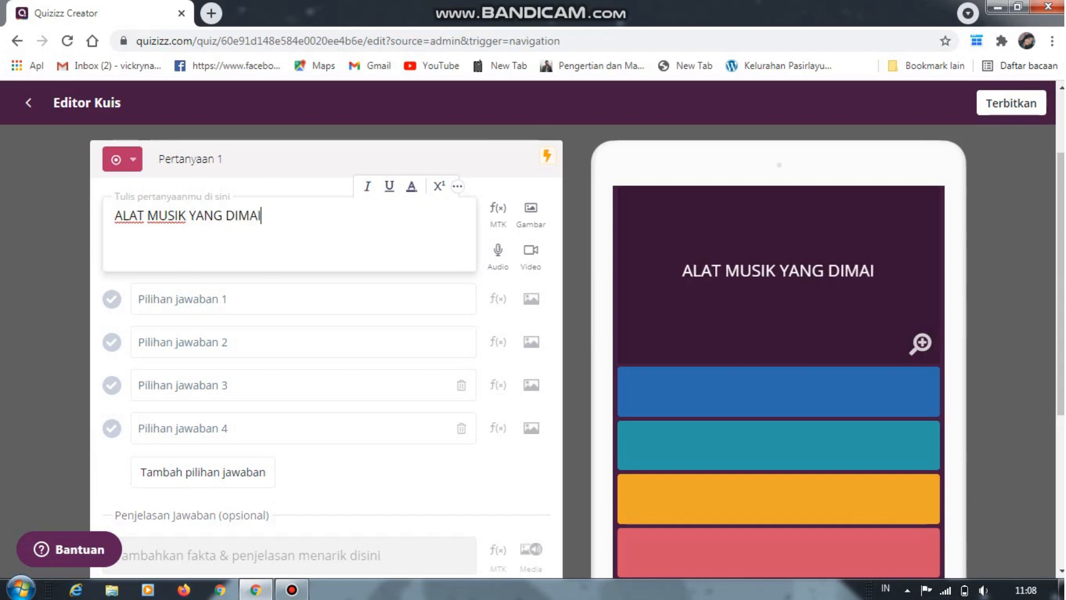
pyautogui.write('NKAN DEN')
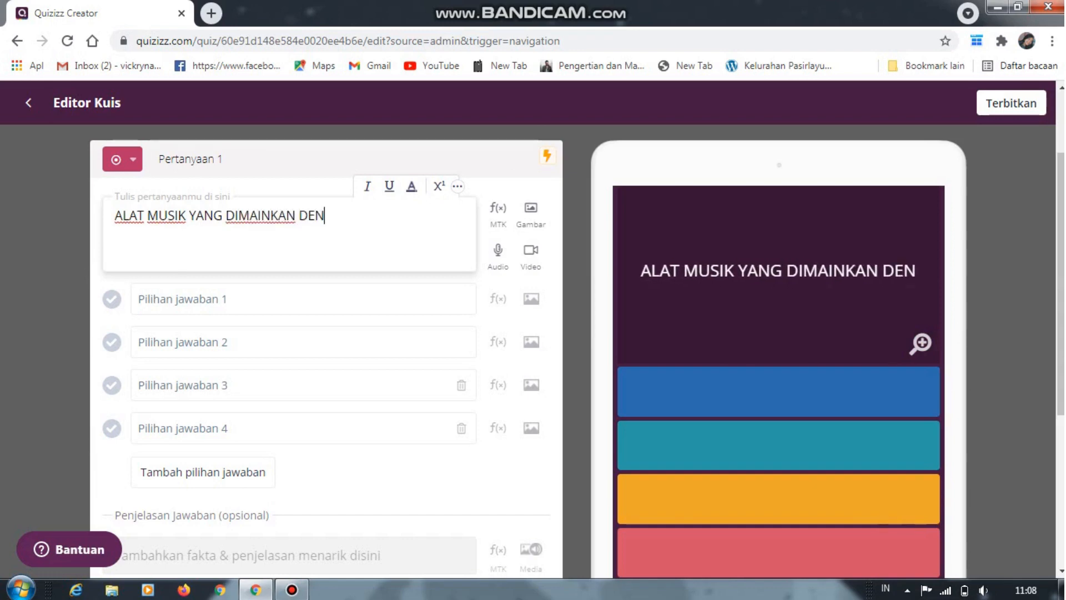
pyautogui.write('GAN C')
pyautogui.write('ARA ')
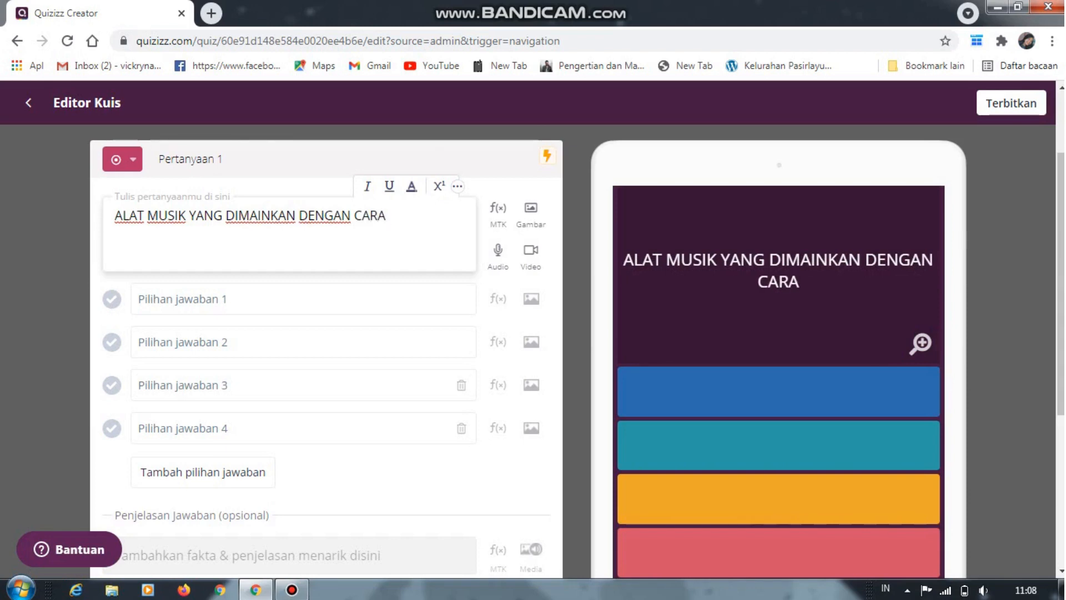
pyautogui.write('DIPETIK')
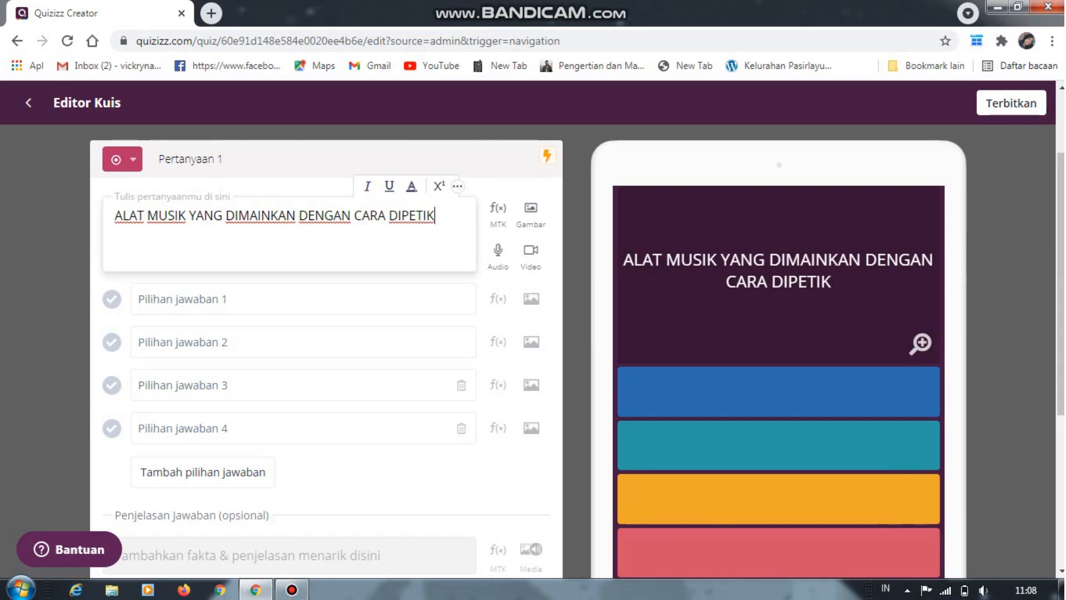
pyautogui.write(' ?')
# Enter "DRUM" as the first answer option and "GITAR" as the second
pyautogui.click(142, 300)
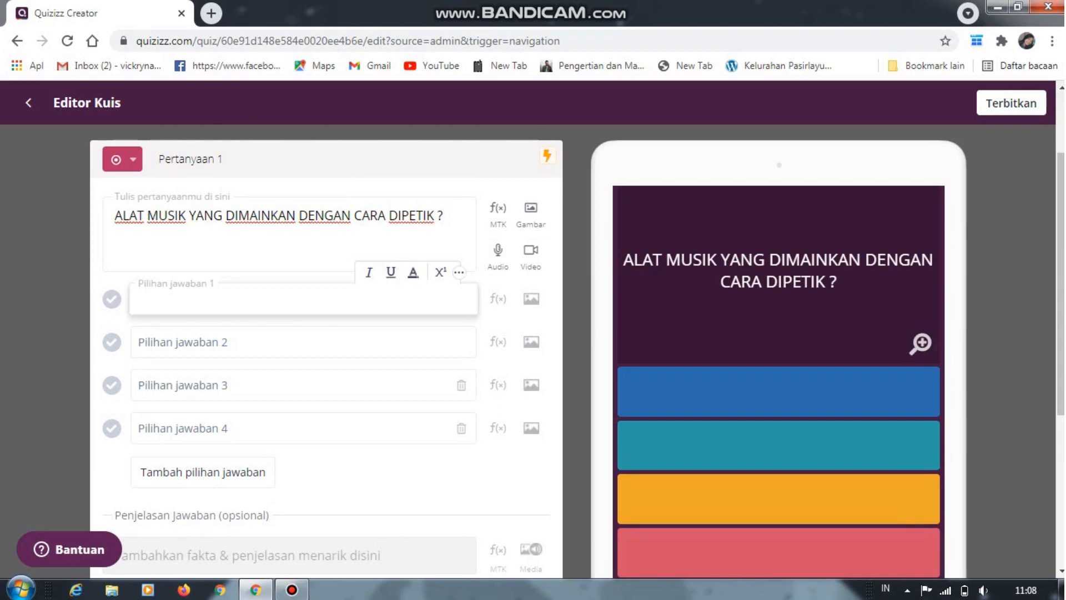
pyautogui.write('DRUM')
pyautogui.press('Tab')
pyautogui.write('G')
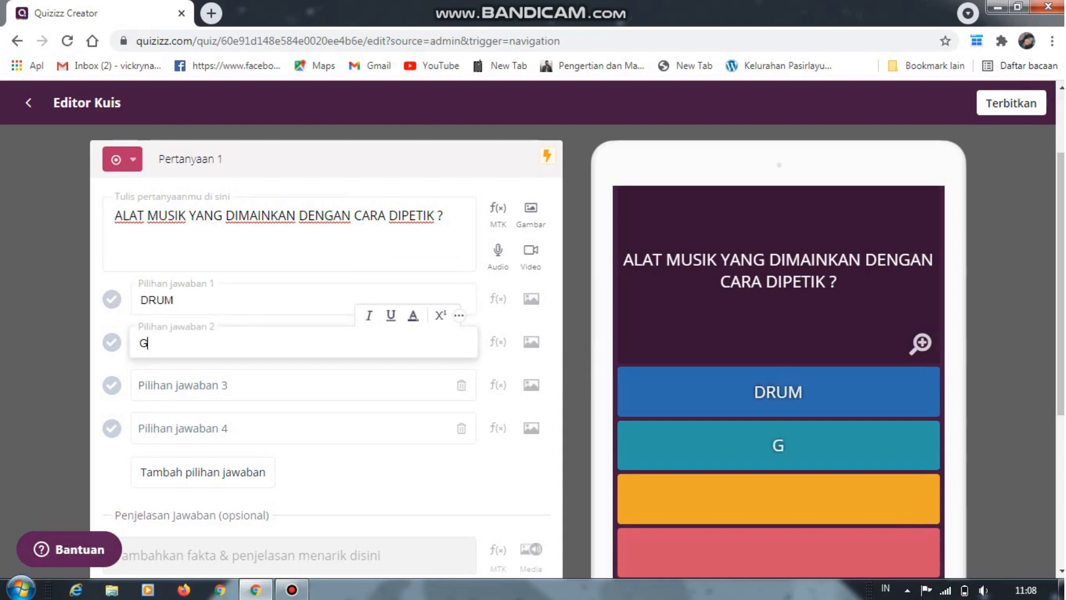
pyautogui.write('OI')
pyautogui.press('BackSpace')
pyautogui.press('BackSpace')
pyautogui.write('ITA')
pyautogui.press('BackSpace')
pyautogui.write('TAR')
pyautogui.press('Tab')
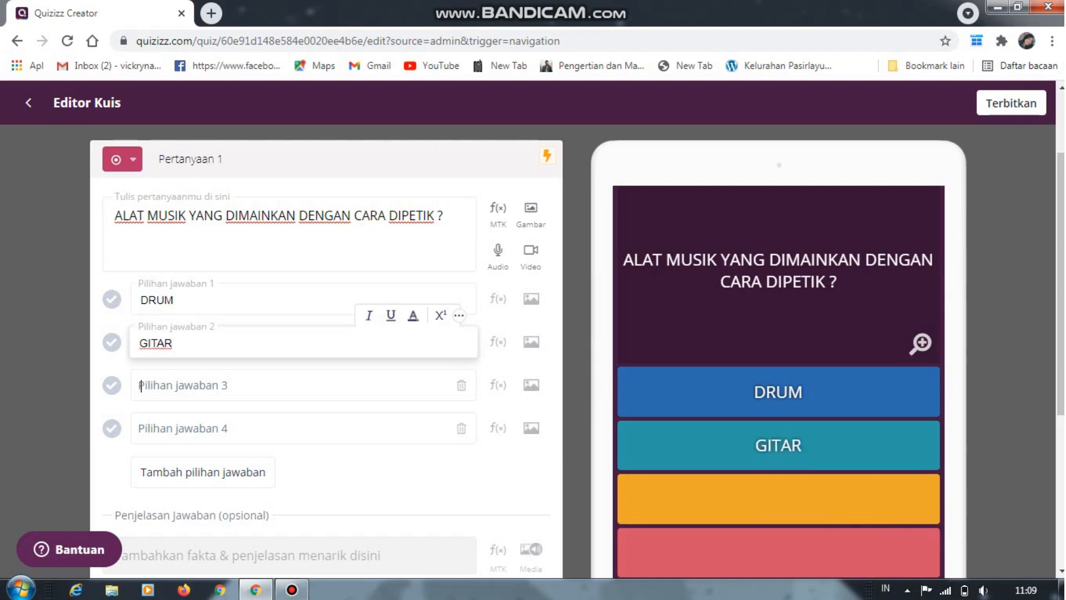
# Enter "GENDANG" as the third answer option and "TEROMPET" as the fourth
pyautogui.write('GENDANG')
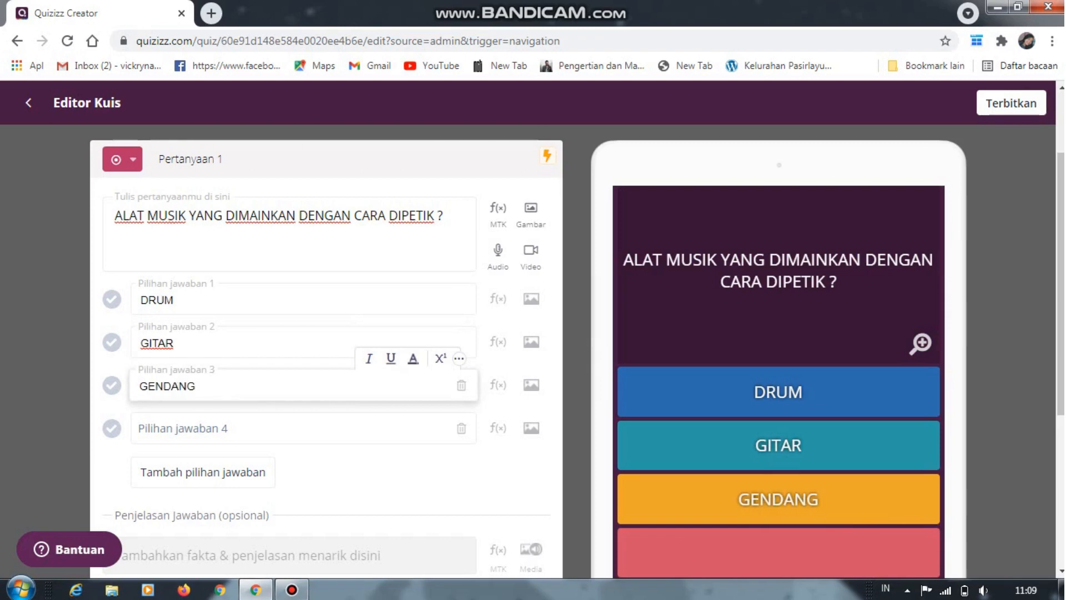
pyautogui.press('Tab')
pyautogui.write('RTE')
pyautogui.press('BackSpace')
pyautogui.press('BackSpace')
pyautogui.press('BackSpace')
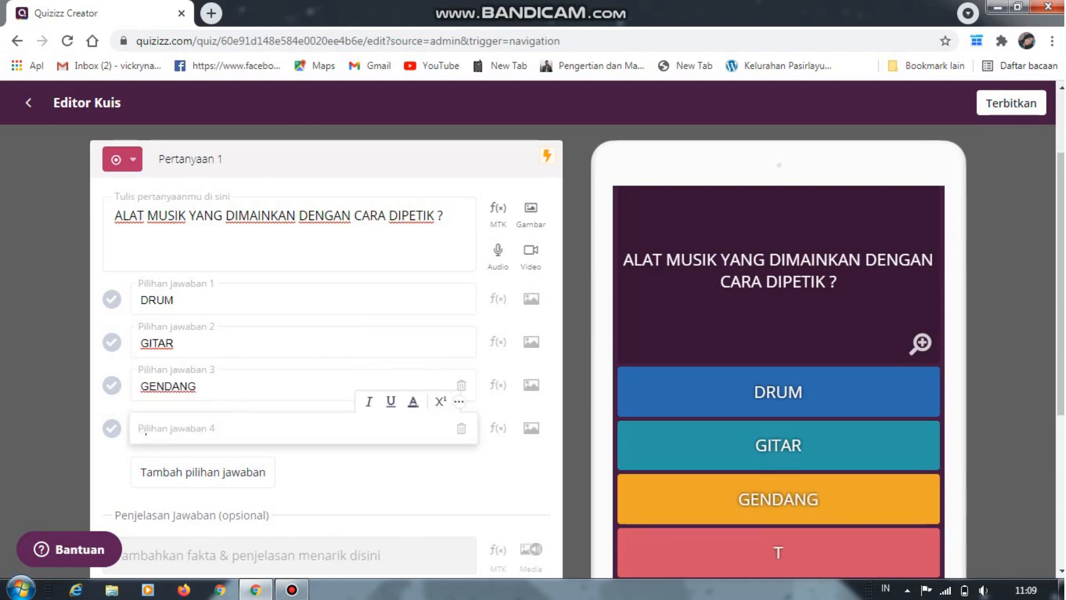
pyautogui.write('TEROMPET')
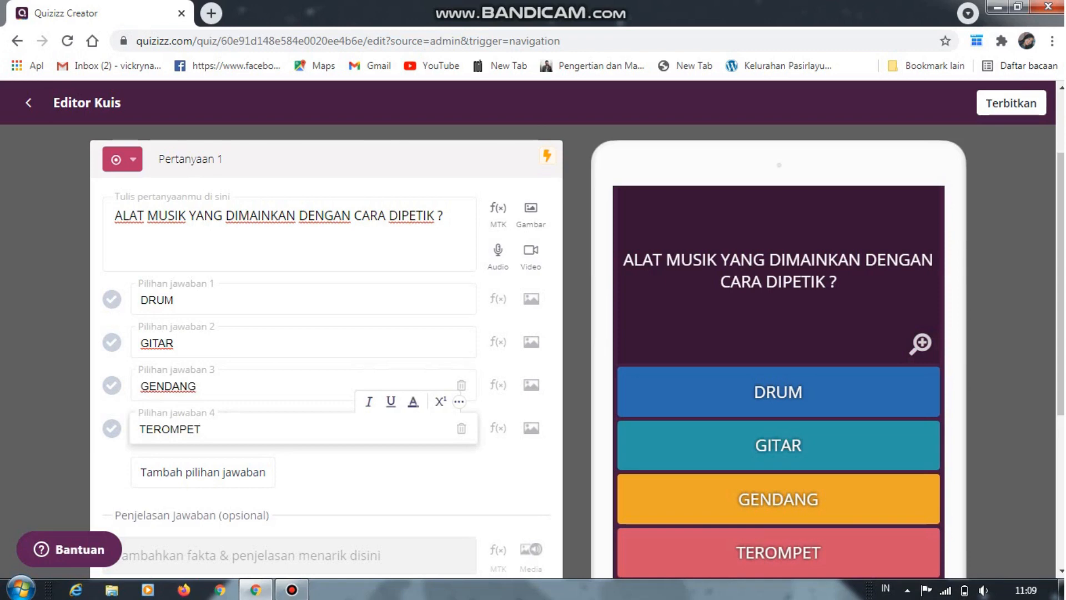
# Try to add an answer explanation to the first question, and decline the Super upgrade offer
pyautogui.scroll(-1, 327, 333)
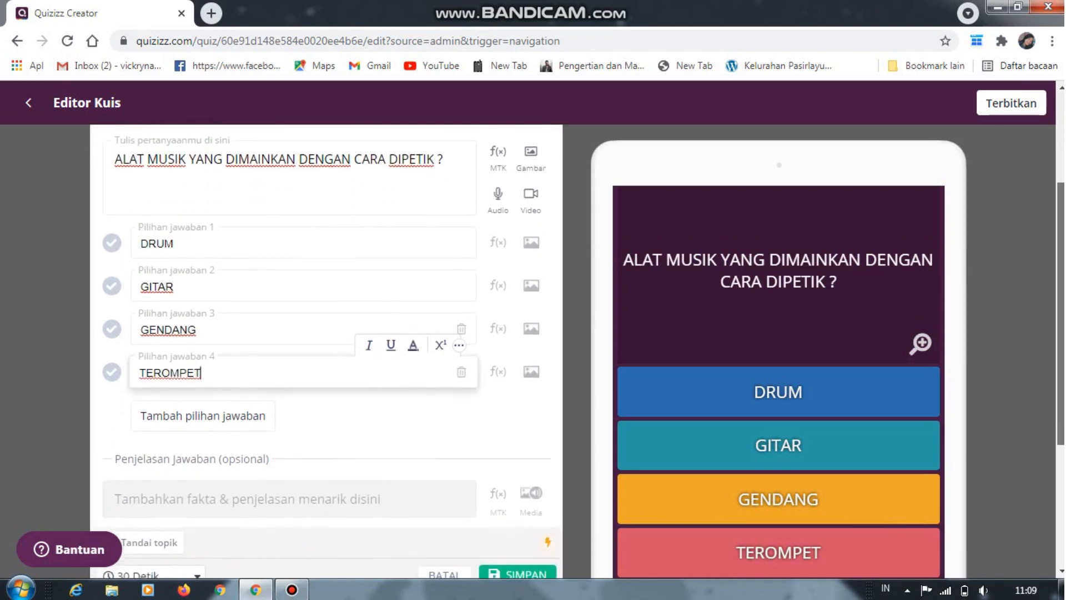
pyautogui.moveTo(1061, 314); pyautogui.dragTo(1061, 320)
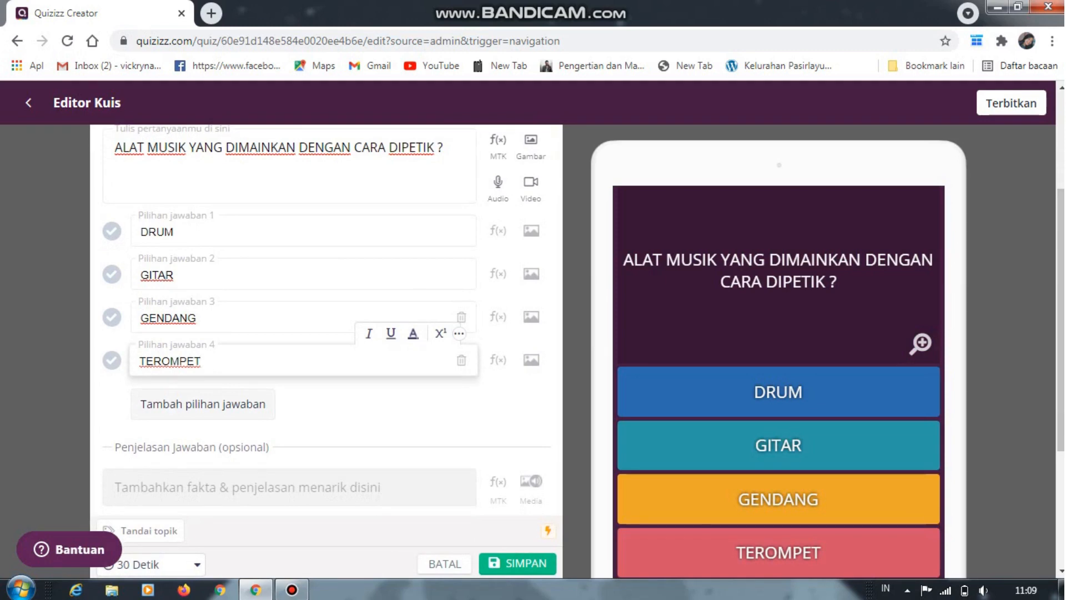
pyautogui.scroll(2, 326, 350)
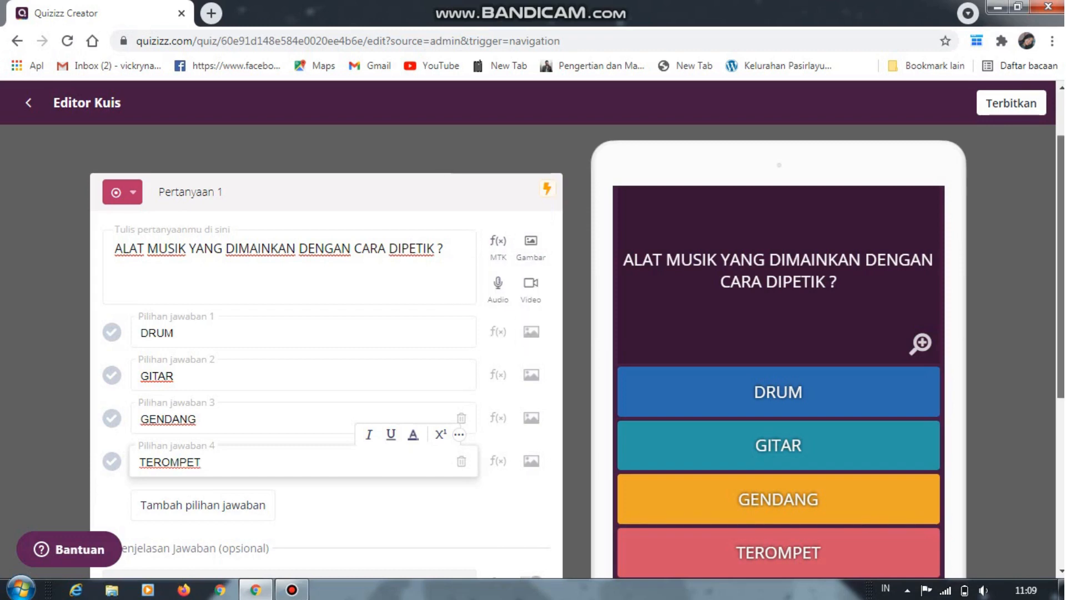
pyautogui.scroll(-1, 326, 350)
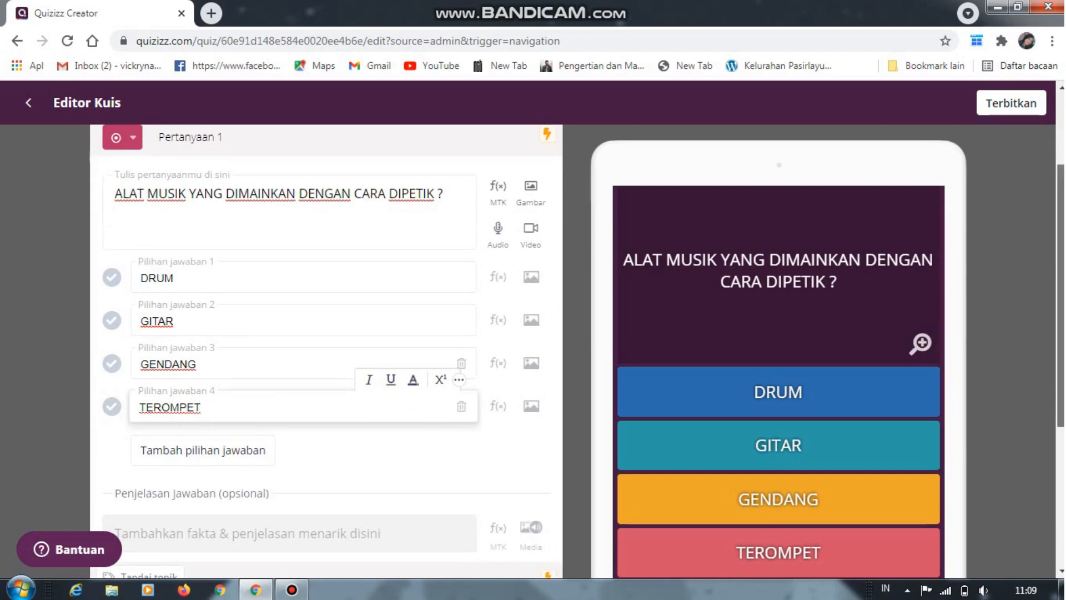
pyautogui.scroll(-3, 326, 350)
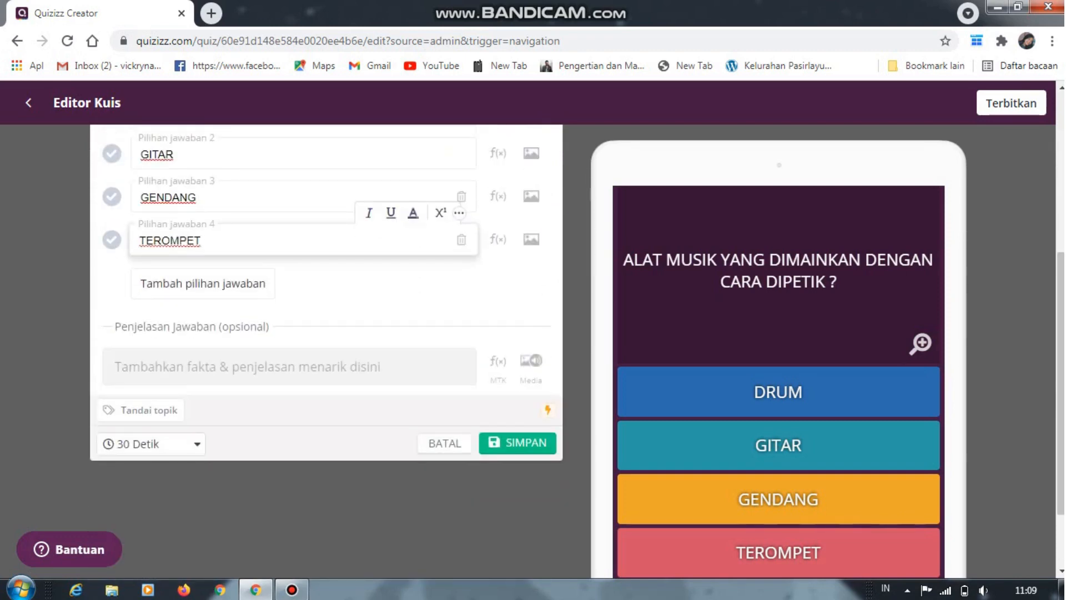
pyautogui.click(289, 366)
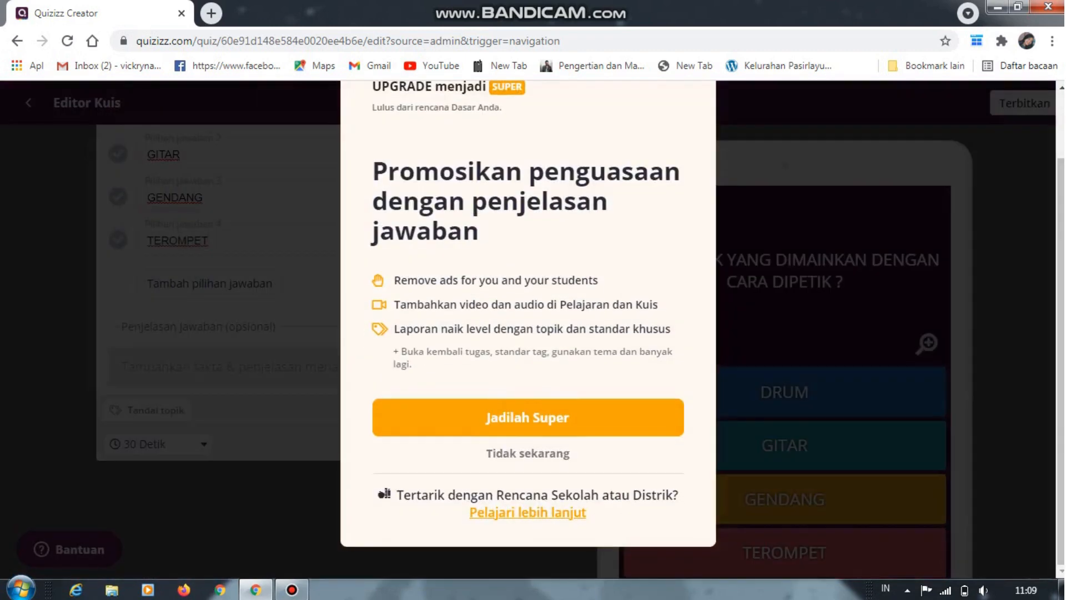
pyautogui.click(528, 453)
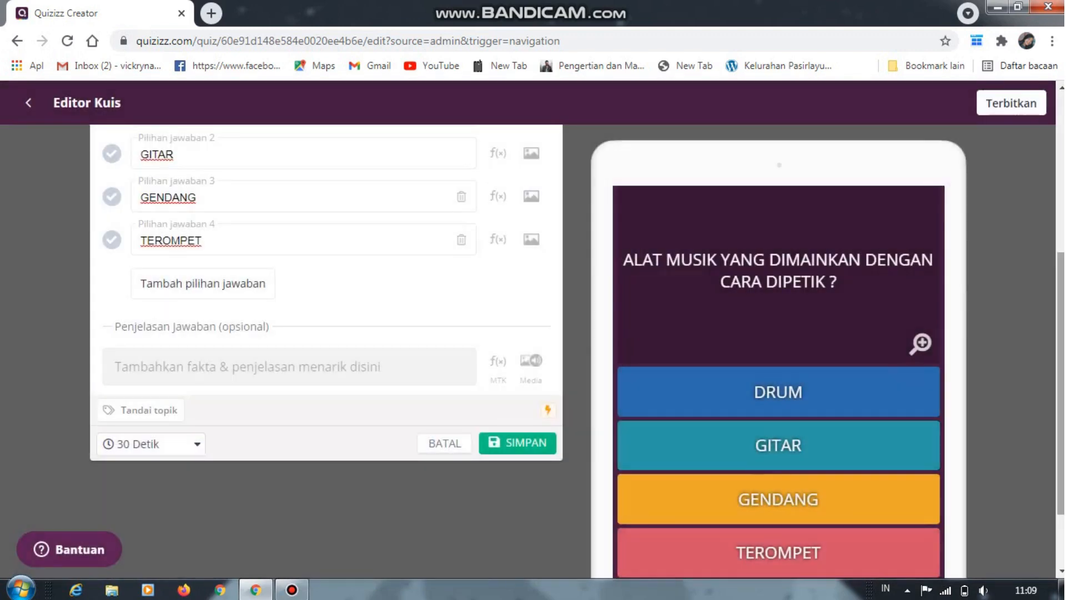
# Review the first question's text, its four answer options and the settings below them
pyautogui.scroll(2, 327, 350)
pyautogui.scroll(-1, 326, 350)
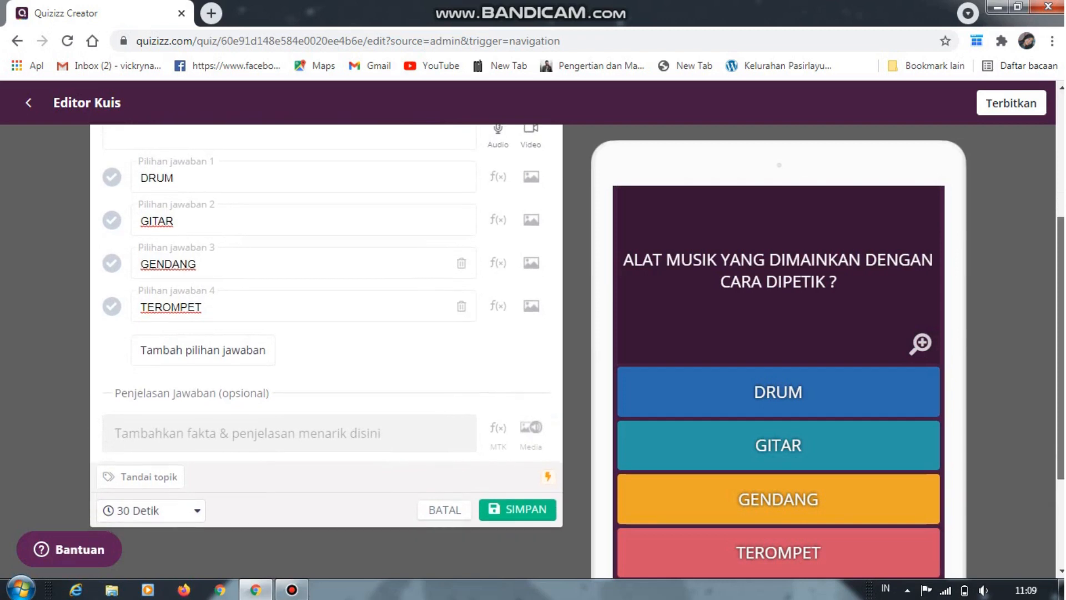
pyautogui.scroll(1, 327, 350)
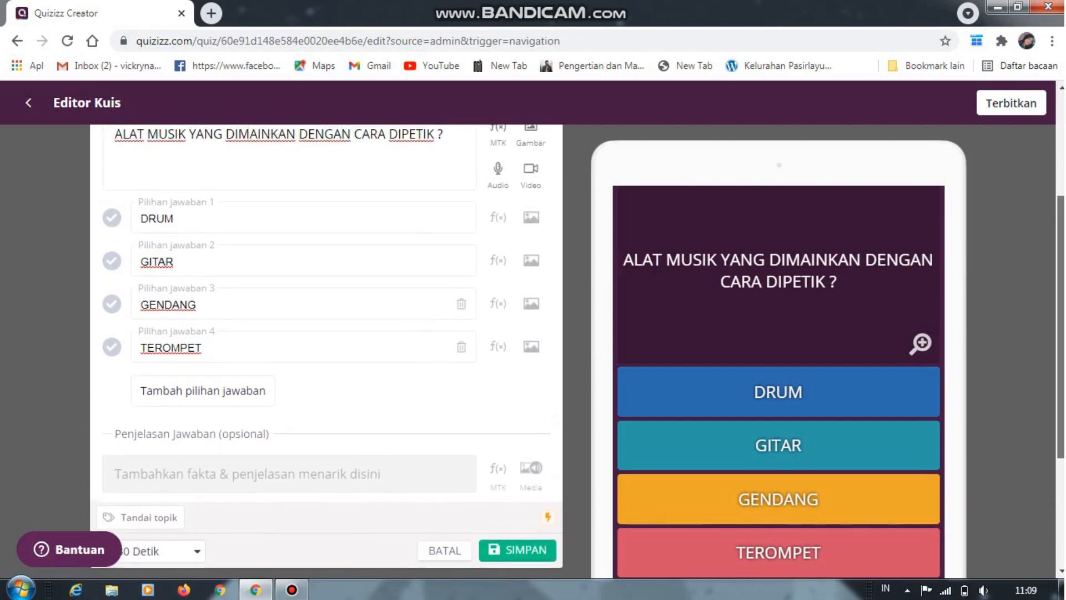
pyautogui.scroll(-1, 327, 350)
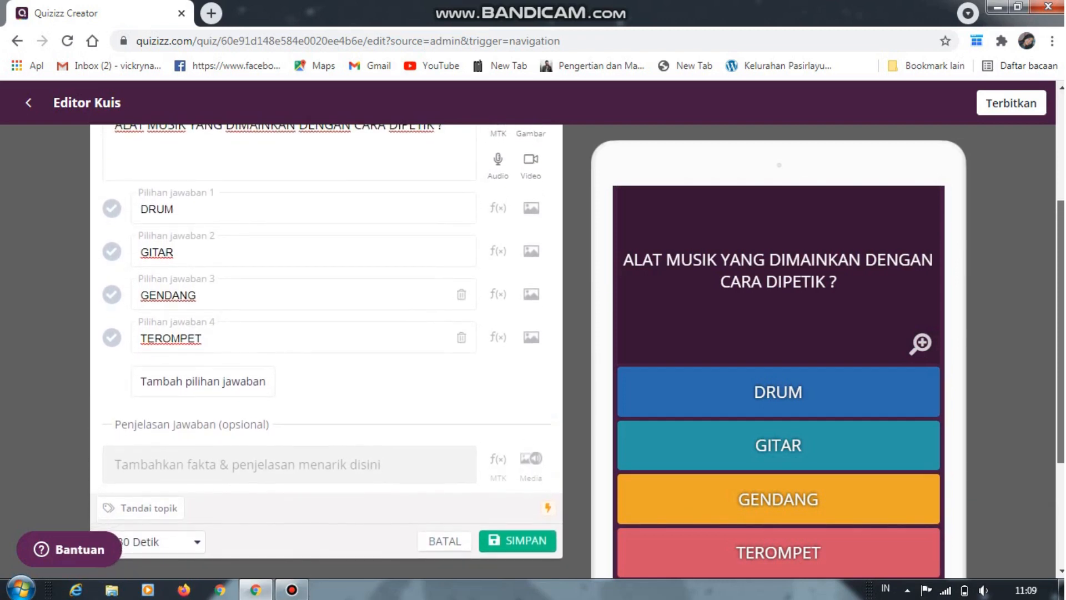
pyautogui.scroll(-1, 326, 311)
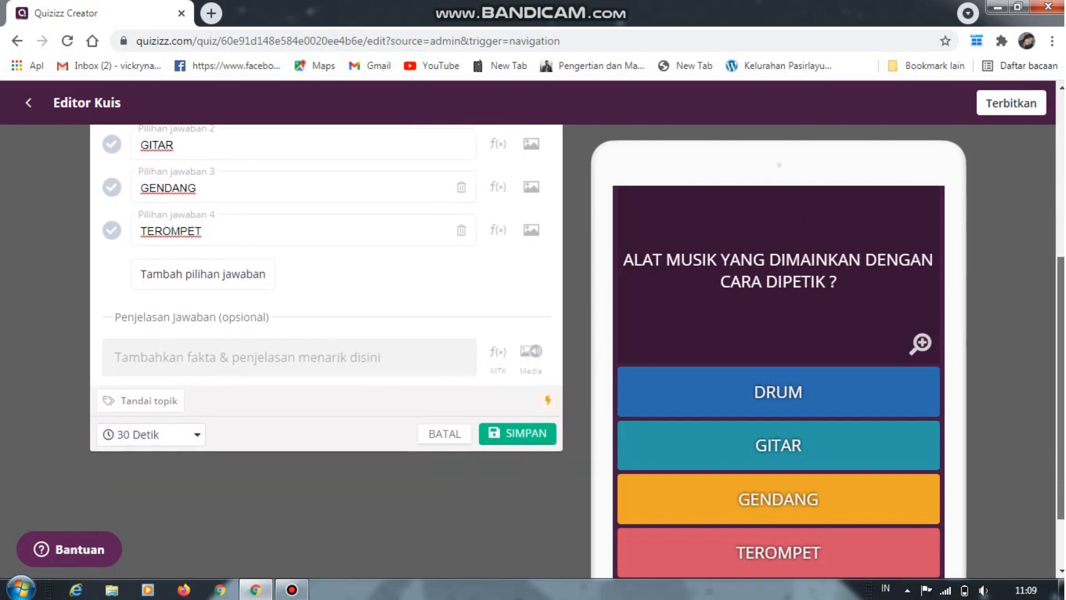
pyautogui.scroll(-1, 326, 311)
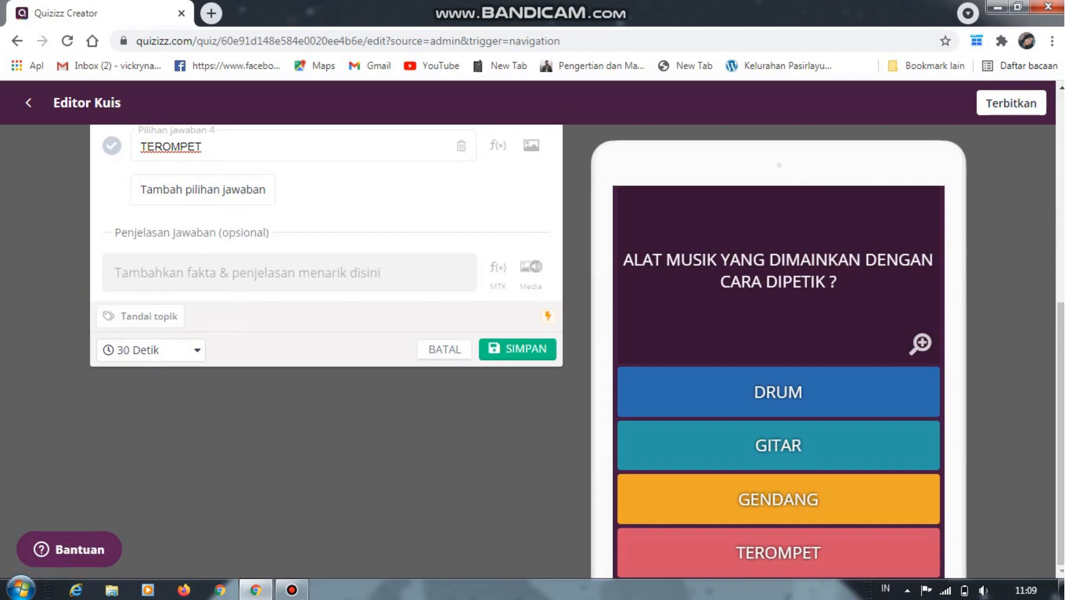
pyautogui.scroll(4, 327, 311)
pyautogui.scroll(2, 326, 311)
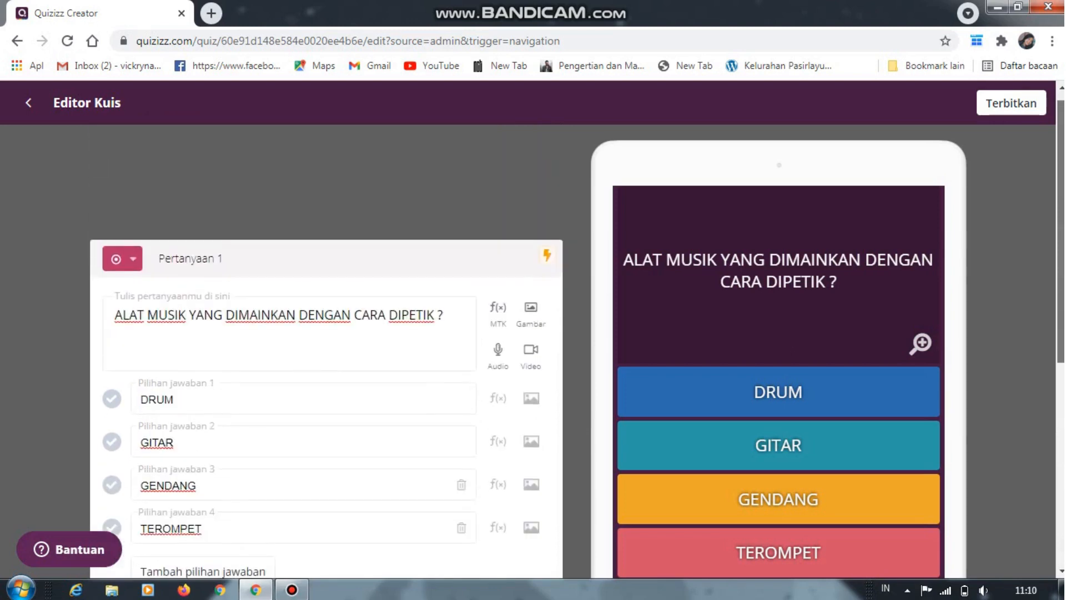
pyautogui.scroll(-3, 327, 355)
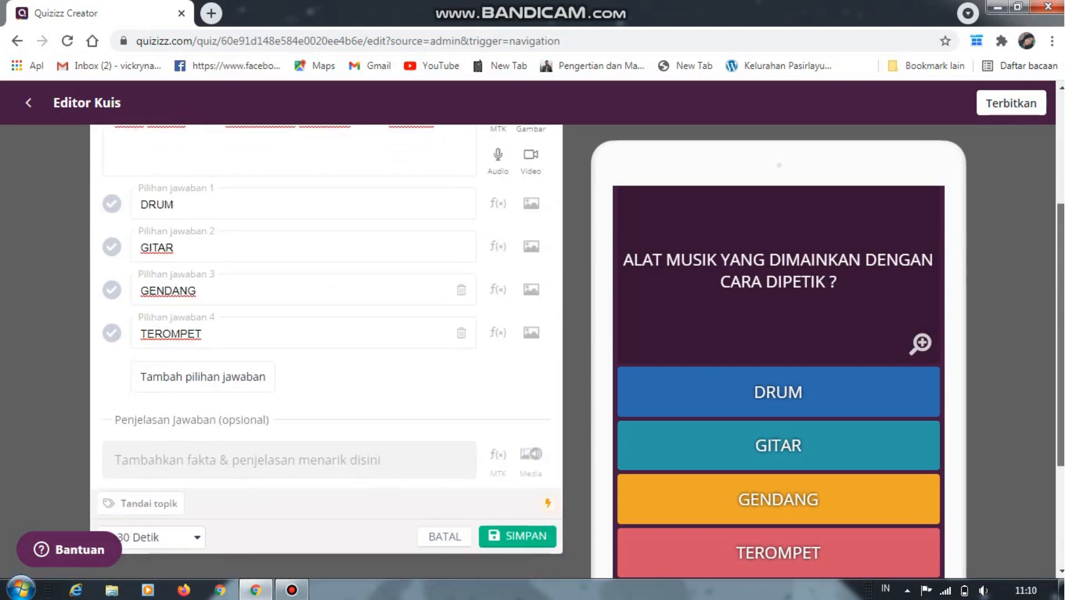
pyautogui.scroll(3, 326, 355)
pyautogui.scroll(-2, 327, 389)
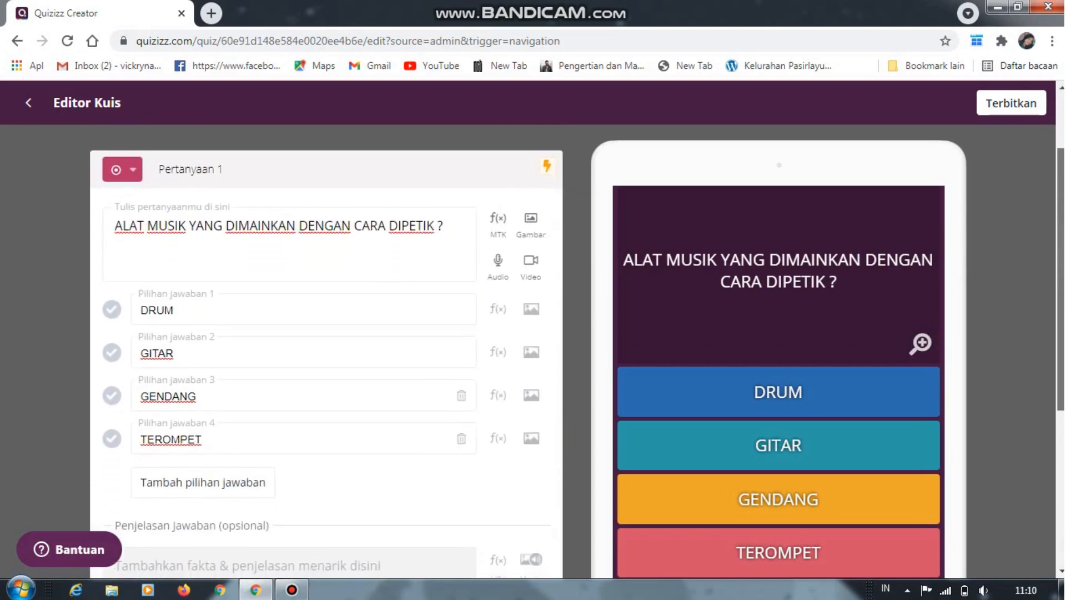
pyautogui.scroll(-3, 327, 350)
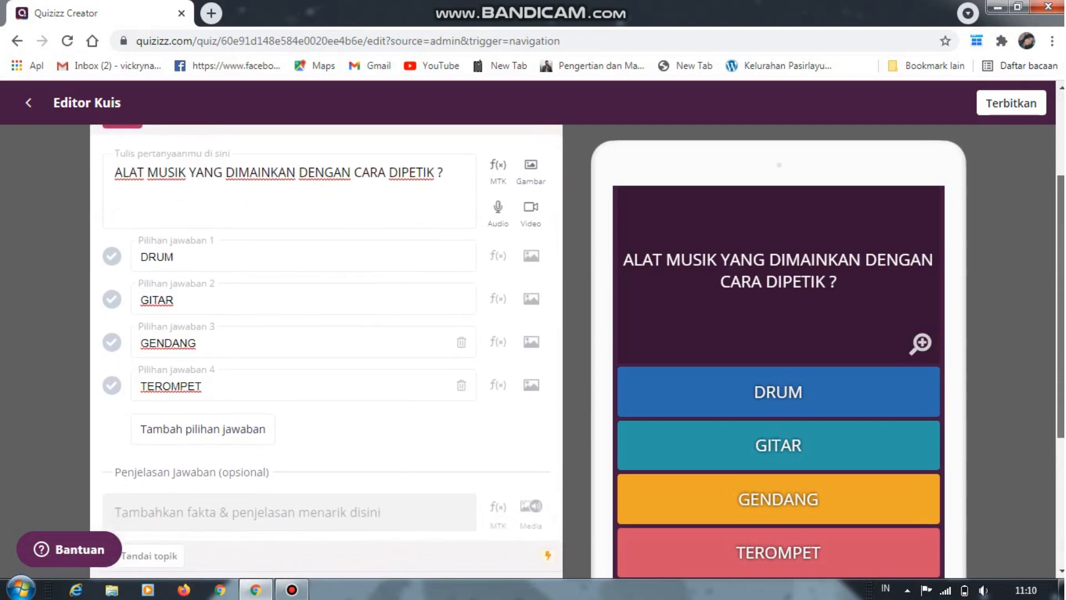
# Check the available answer times for the first question and choose 30 Detik
pyautogui.scroll(-2, 327, 305)
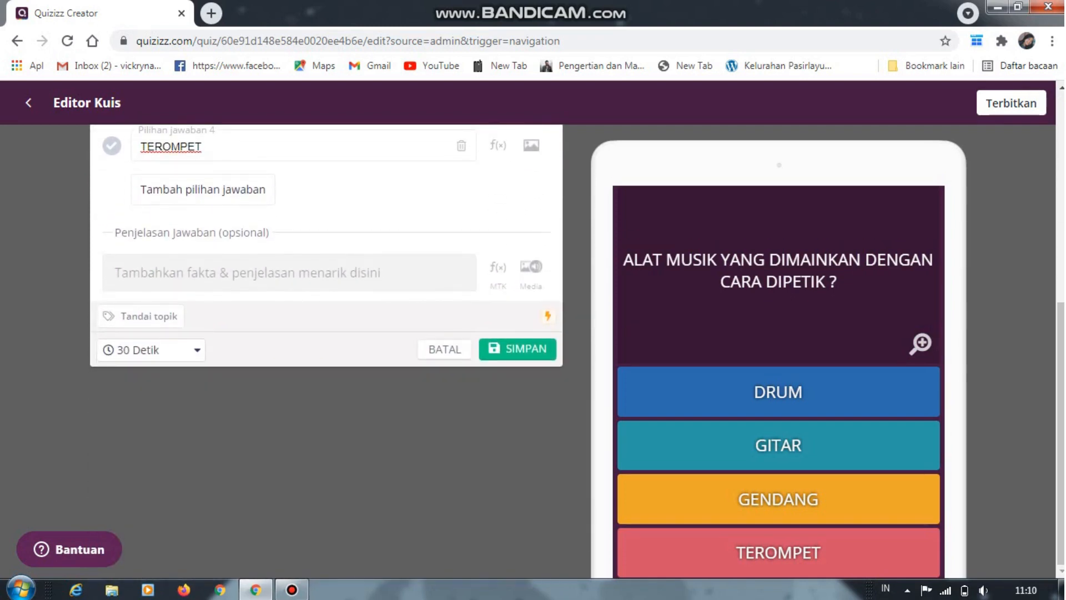
pyautogui.click(149, 350)
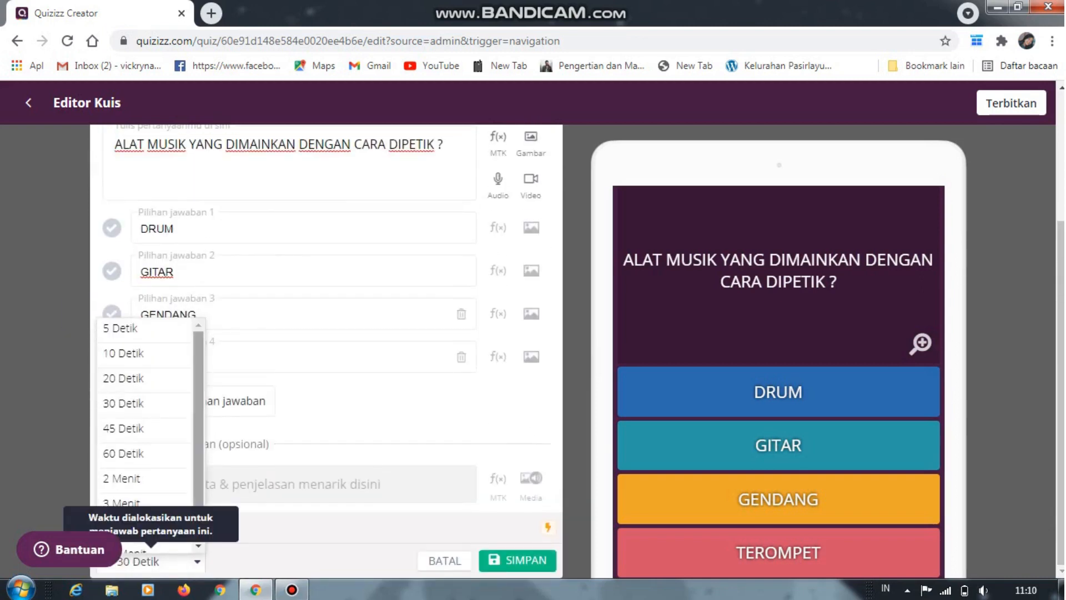
pyautogui.scroll(-2, 144, 436)
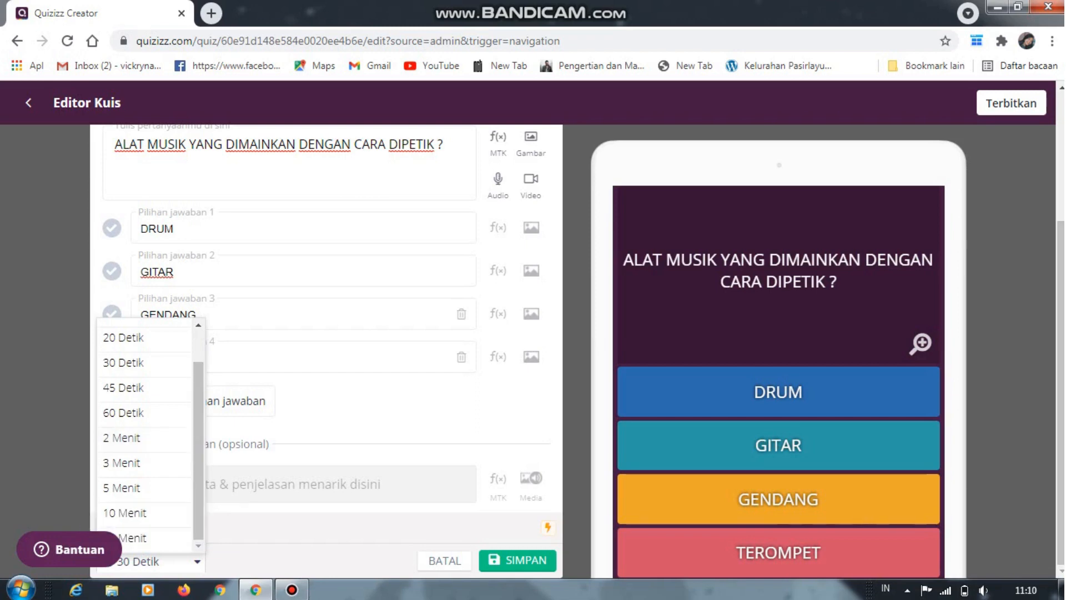
pyautogui.moveTo(198, 433); pyautogui.dragTo(198, 416)
pyautogui.click(139, 387)
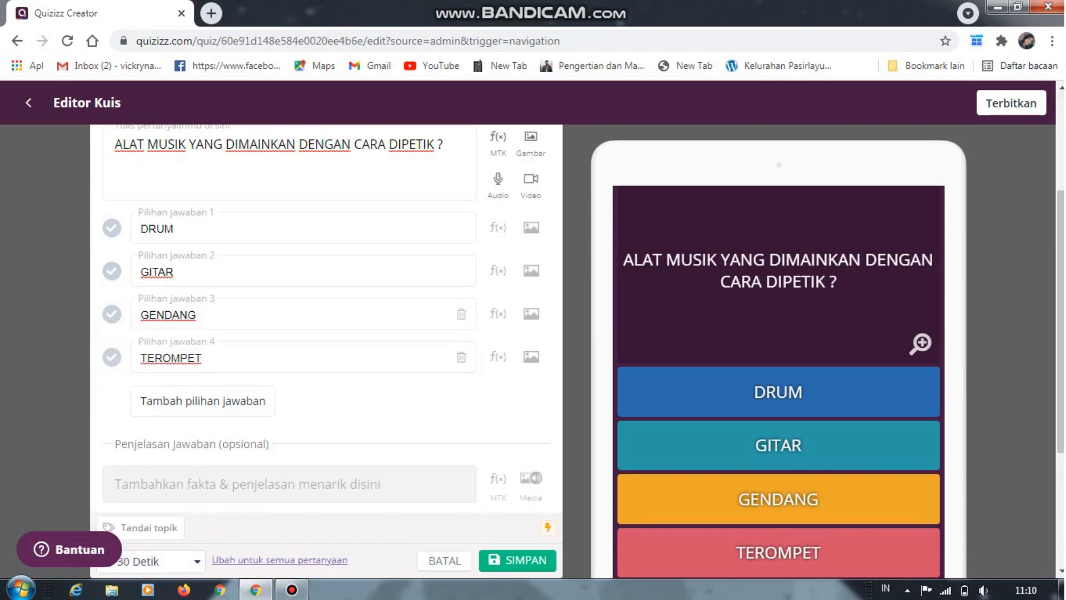
# Try to save the first question with its four answer options
pyautogui.scroll(3, 327, 349)
pyautogui.scroll(-5, 326, 350)
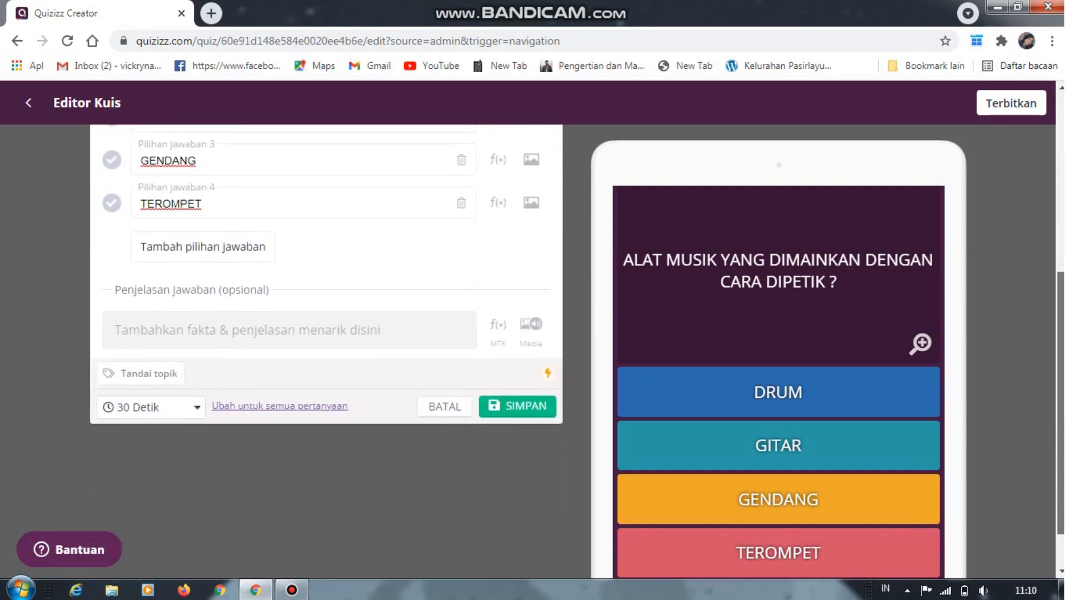
pyautogui.scroll(3, 326, 350)
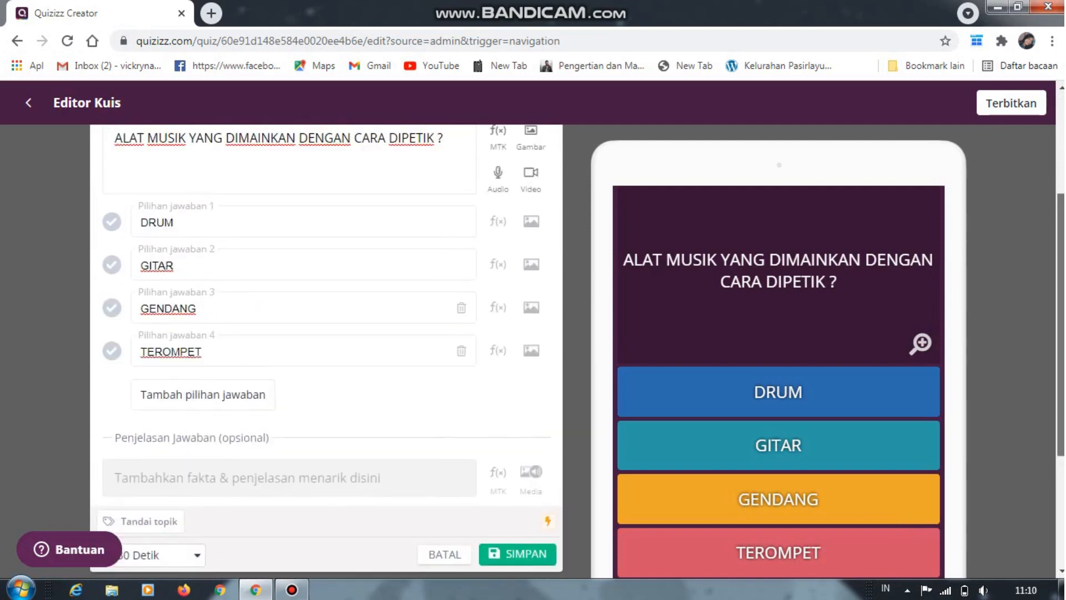
pyautogui.scroll(2, 327, 350)
pyautogui.scroll(-4, 327, 350)
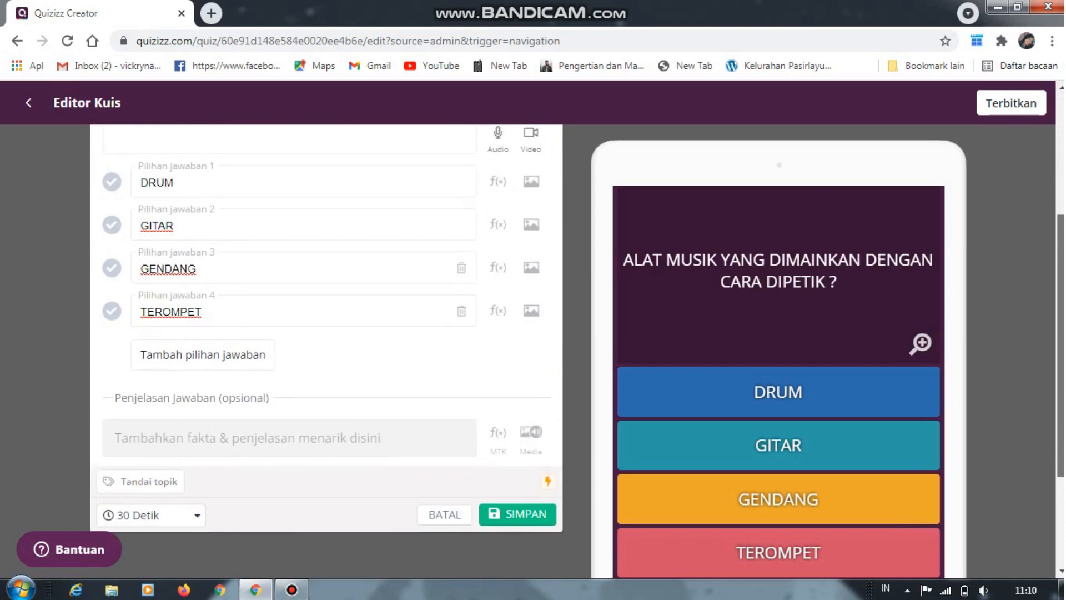
pyautogui.scroll(1, 327, 350)
pyautogui.scroll(-1, 326, 350)
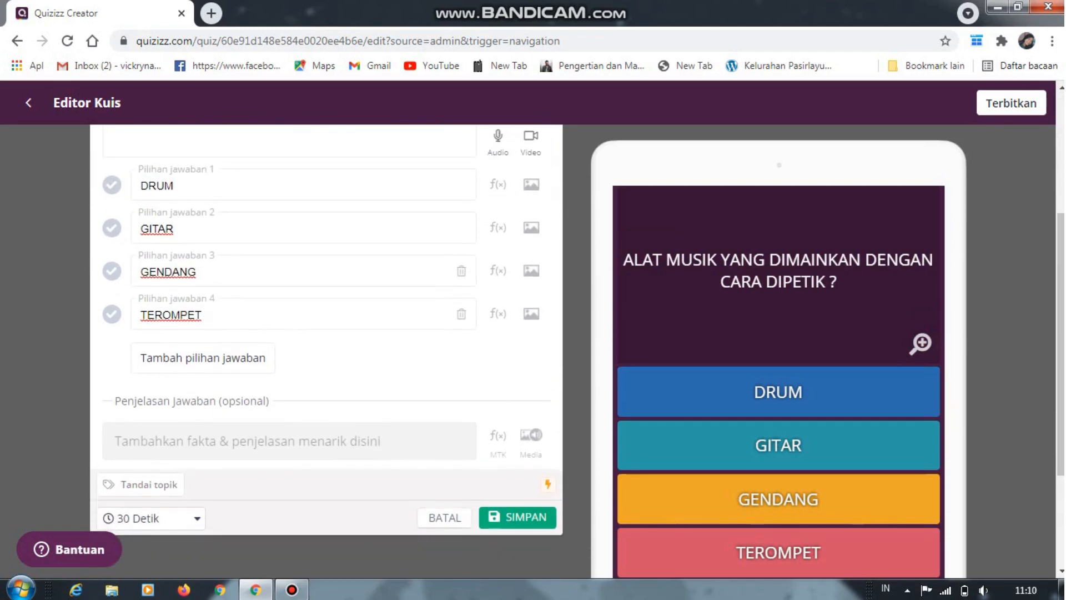
pyautogui.click(517, 517)
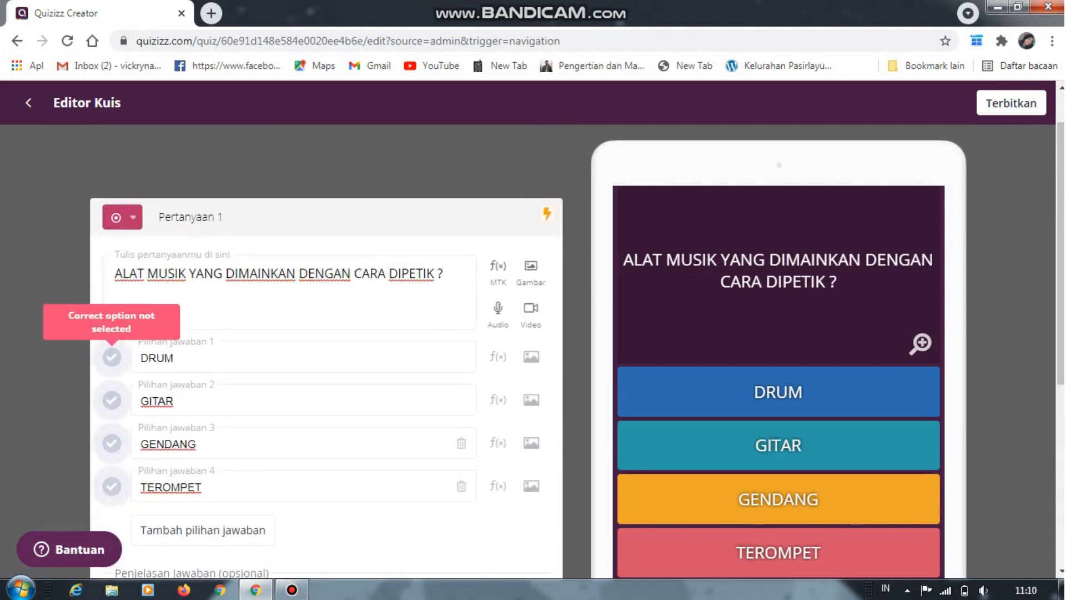
# Mark "GITAR" as the correct answer of the first question and save the question
pyautogui.scroll(-1, 326, 355)
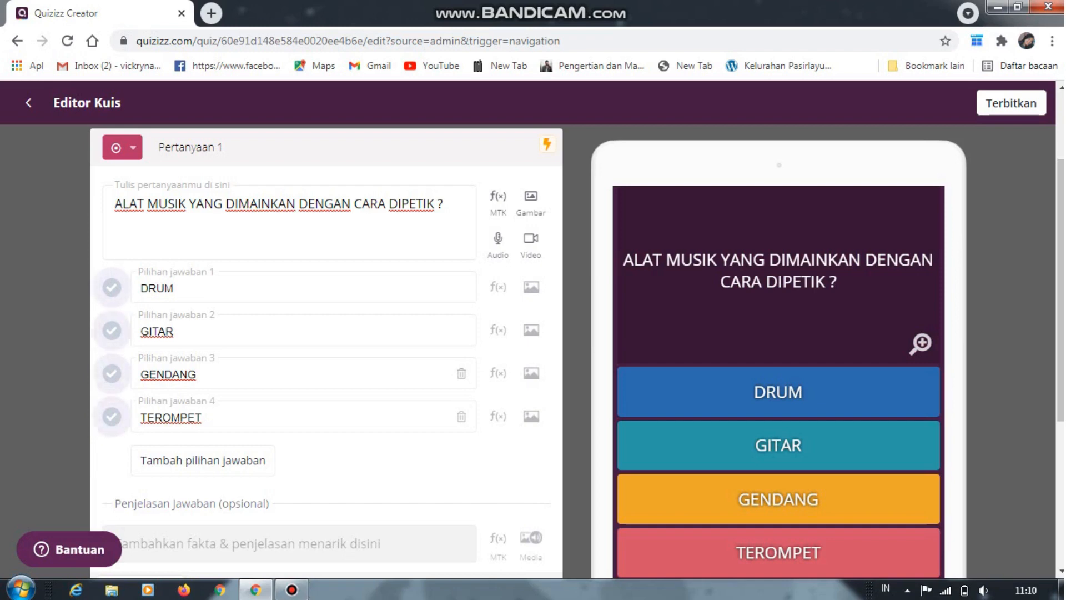
pyautogui.click(112, 330)
pyautogui.scroll(-4, 326, 355)
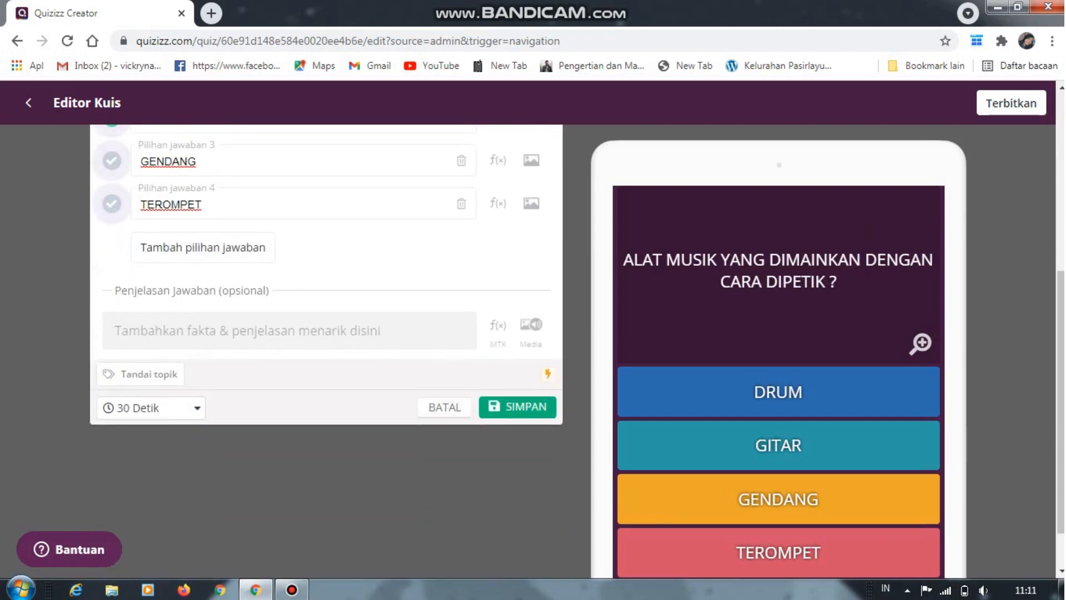
pyautogui.click(517, 406)
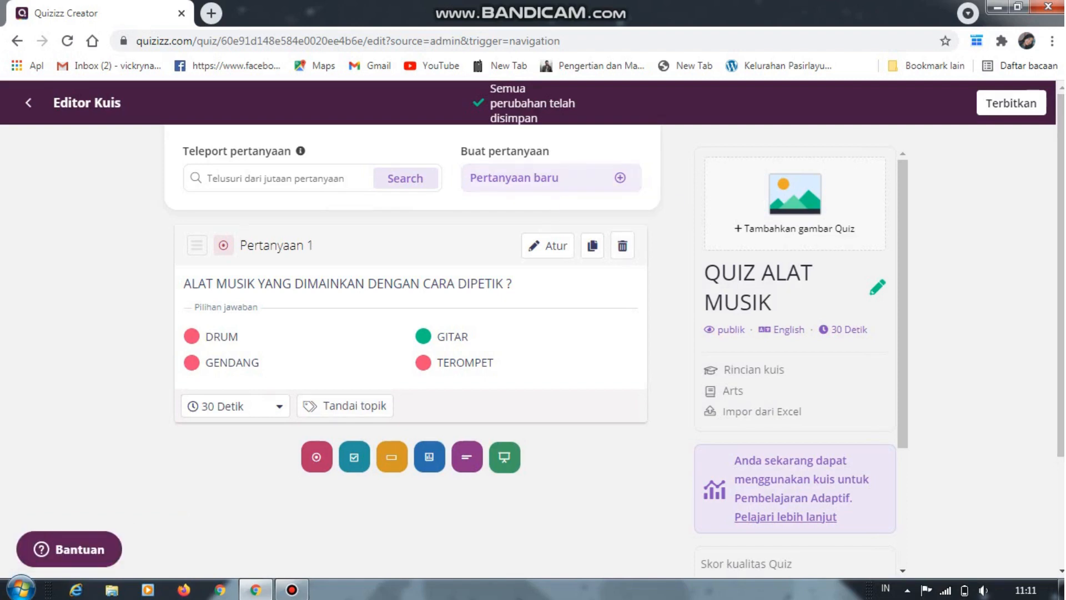
# Add a second question of the multiple-answer type (Banyak jawaban) and open its first answer option for editing
pyautogui.click(514, 177)
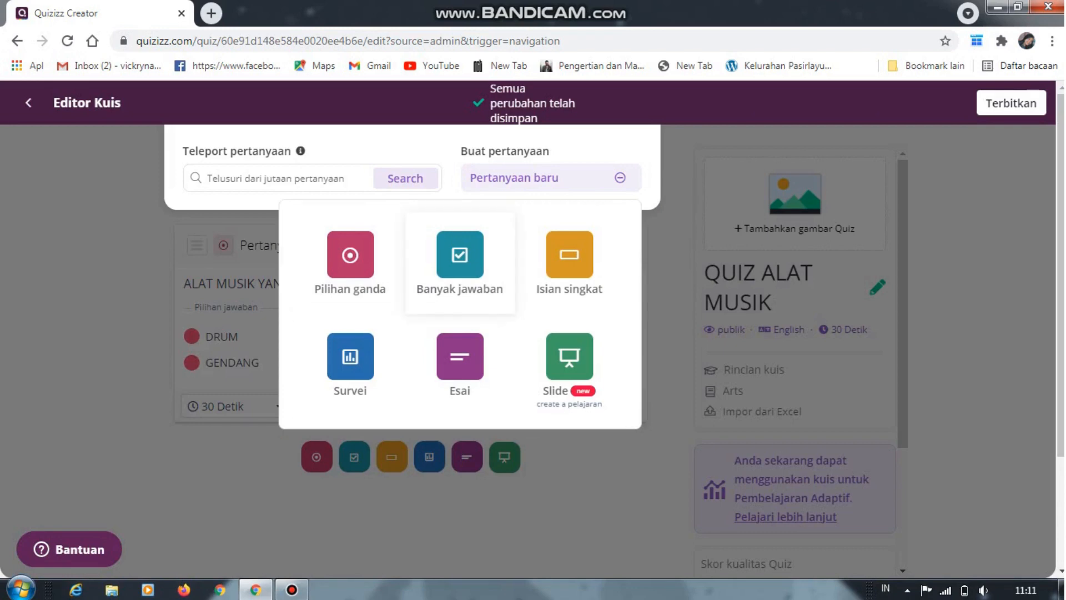
pyautogui.click(460, 261)
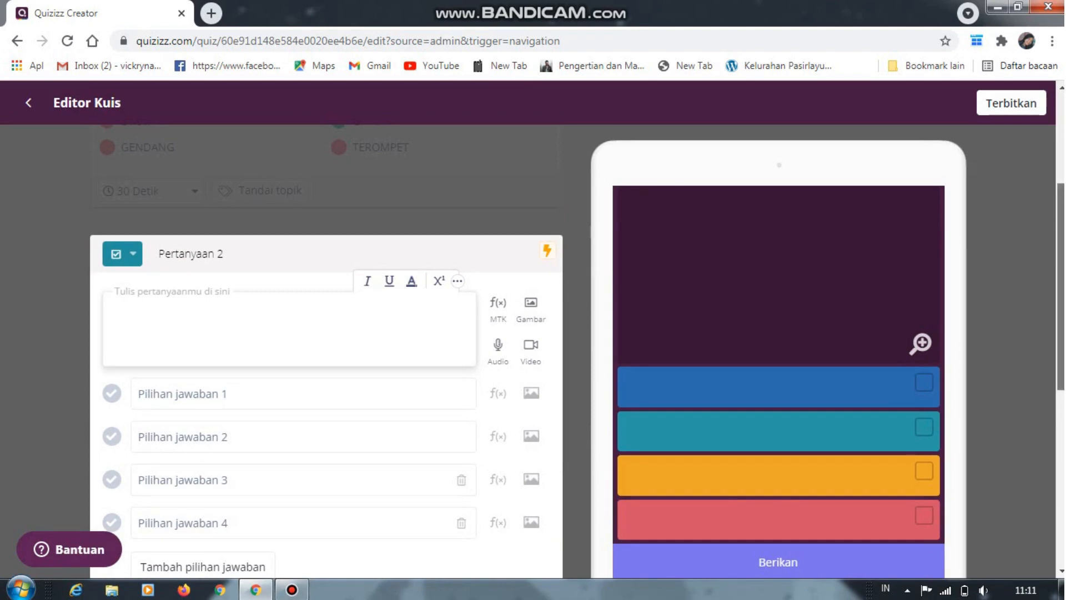
pyautogui.scroll(-2, 530, 288)
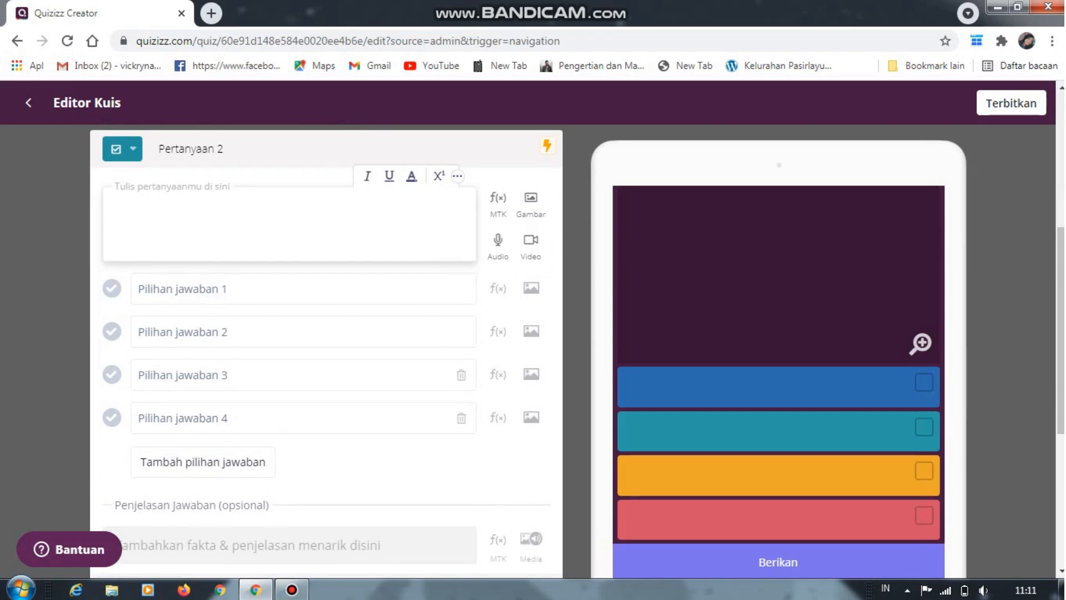
pyautogui.click(141, 289)
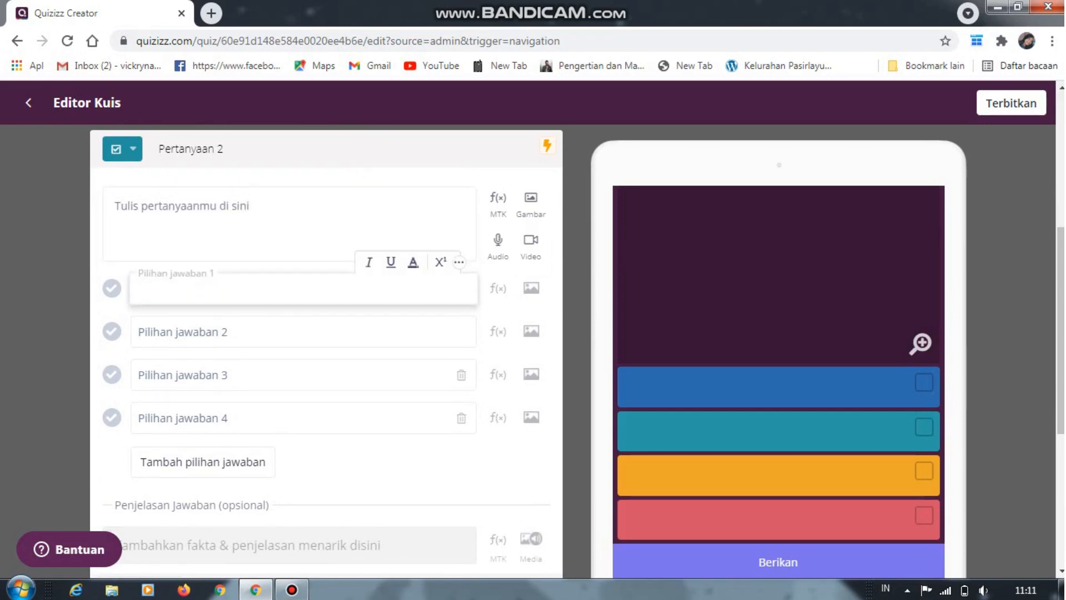
# Enter "ALAT MUSIK YANG DIMAINKAN DENGAN CARA DIPUKUL ?" as the text of the second question
pyautogui.click(115, 205)
pyautogui.write('J')
pyautogui.press('BackSpace')
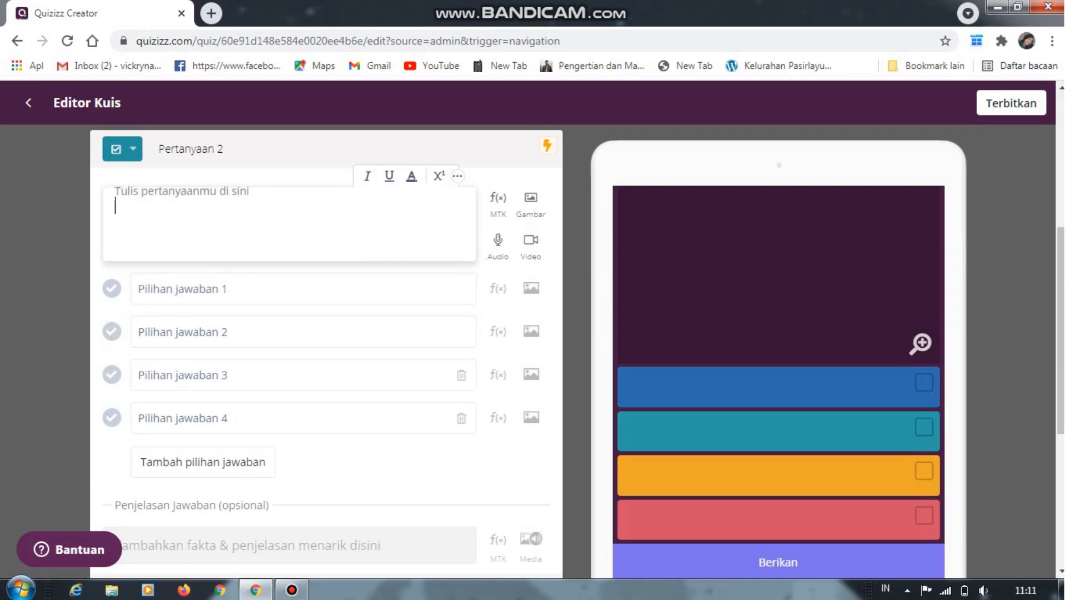
pyautogui.write('ALAT MU')
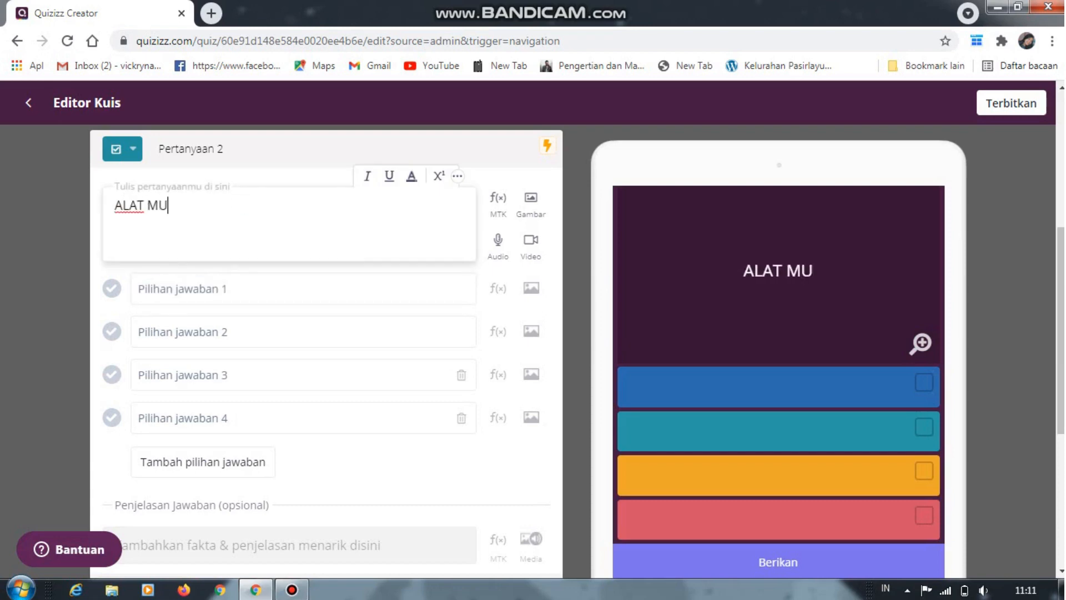
pyautogui.write('SIK YANG ')
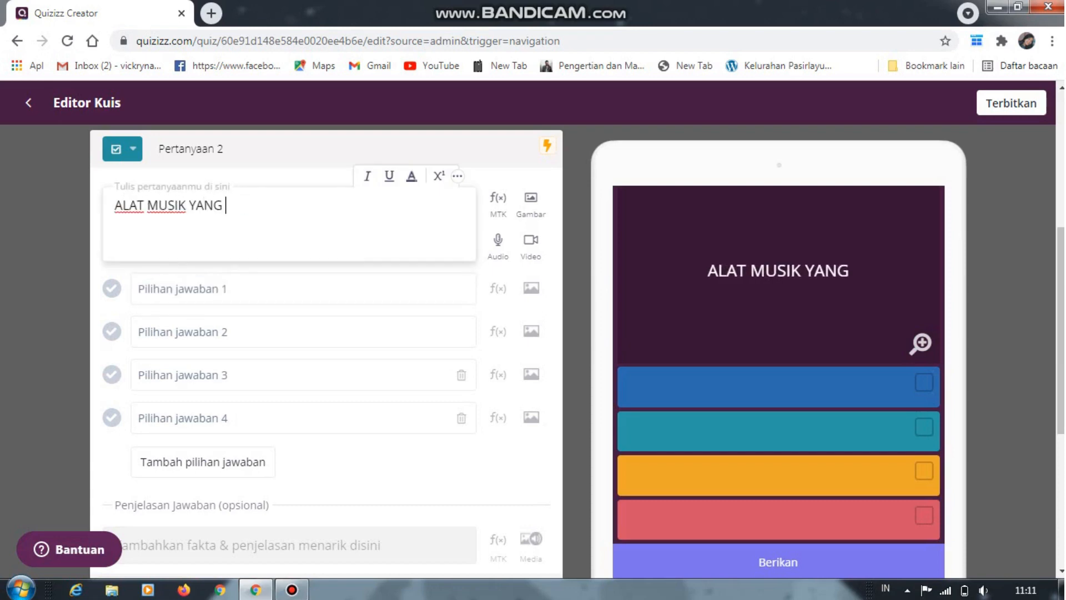
pyautogui.write('DIAINK')
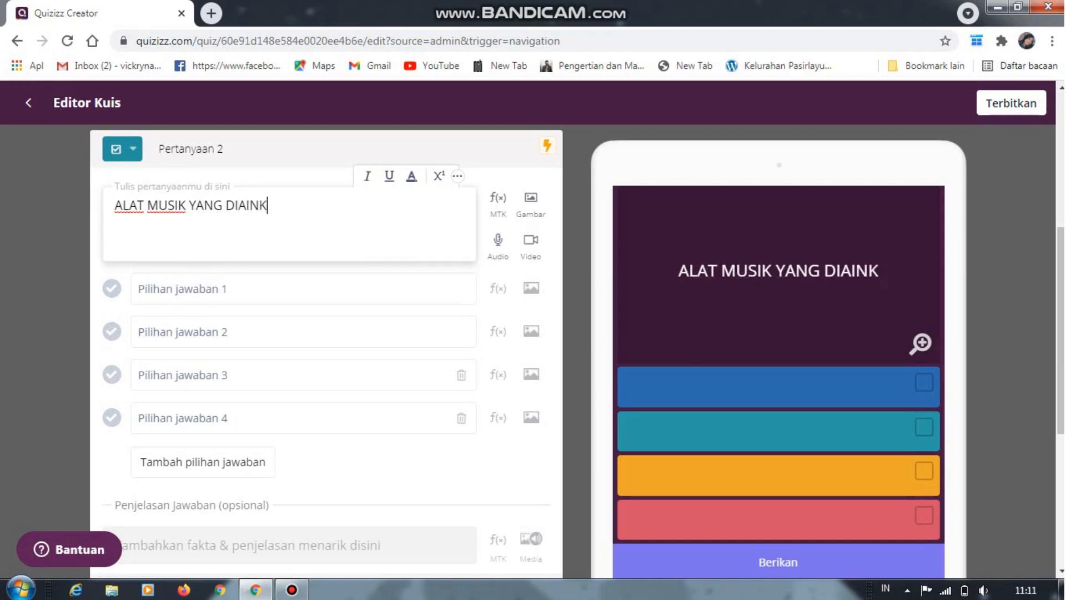
pyautogui.press('BackSpace')
pyautogui.press('BackSpace')
pyautogui.press('BackSpace')
pyautogui.press('BackSpace')
pyautogui.write(',')
pyautogui.press('BackSpace')
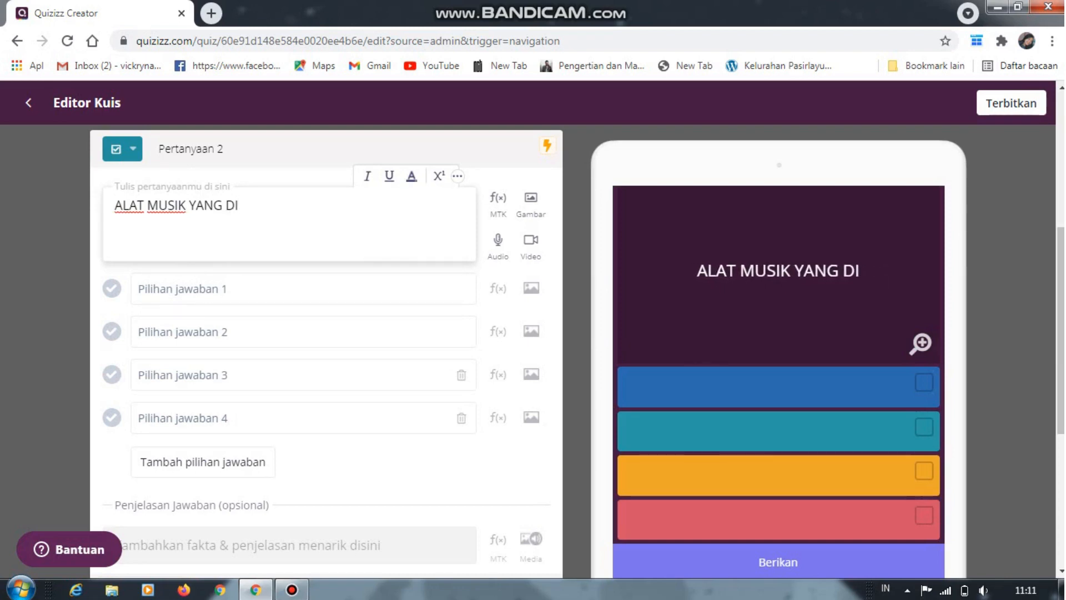
pyautogui.write('MAINKAN S')
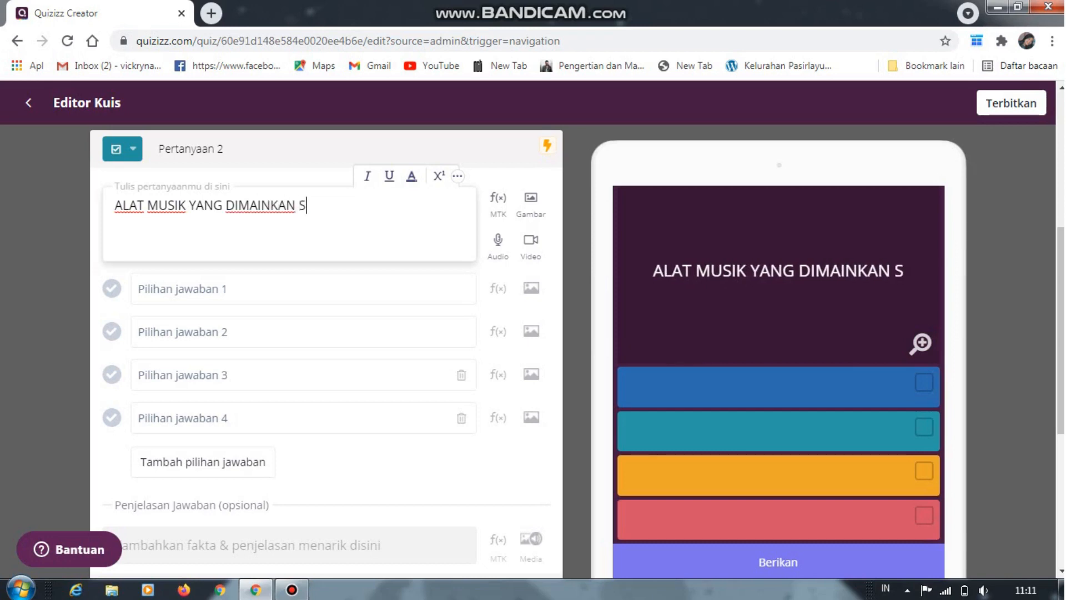
pyautogui.press('BackSpace')
pyautogui.write('DE')
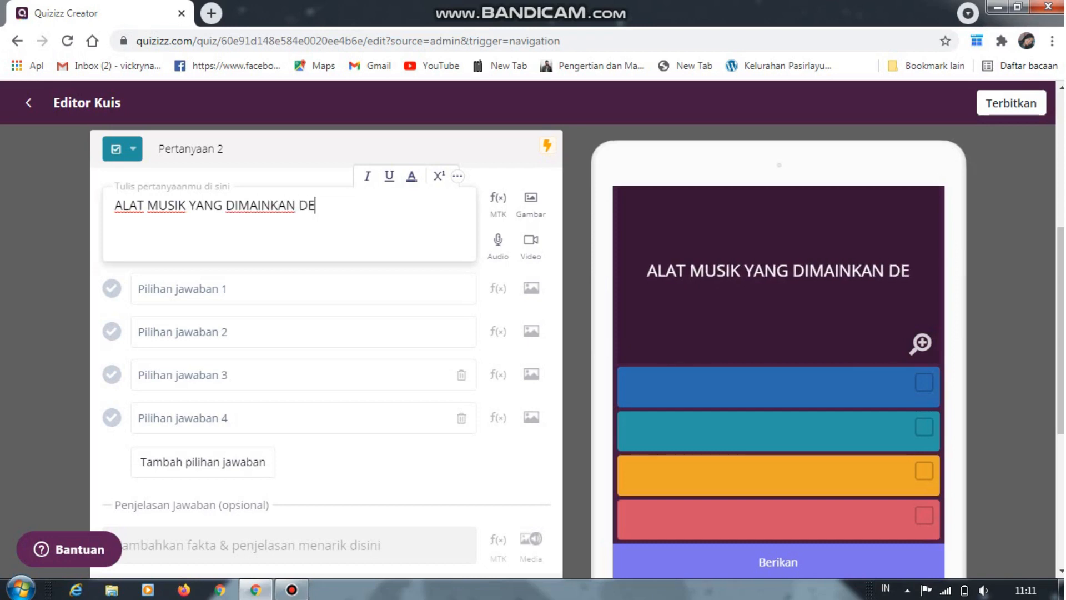
pyautogui.write('NGAN CAR')
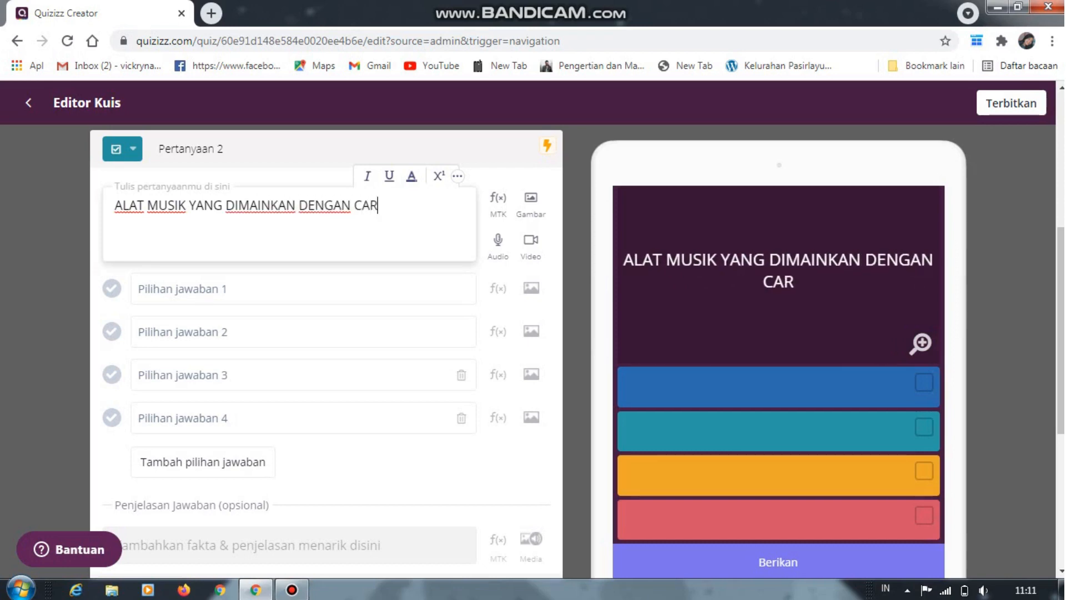
pyautogui.write('A DIPUKUL')
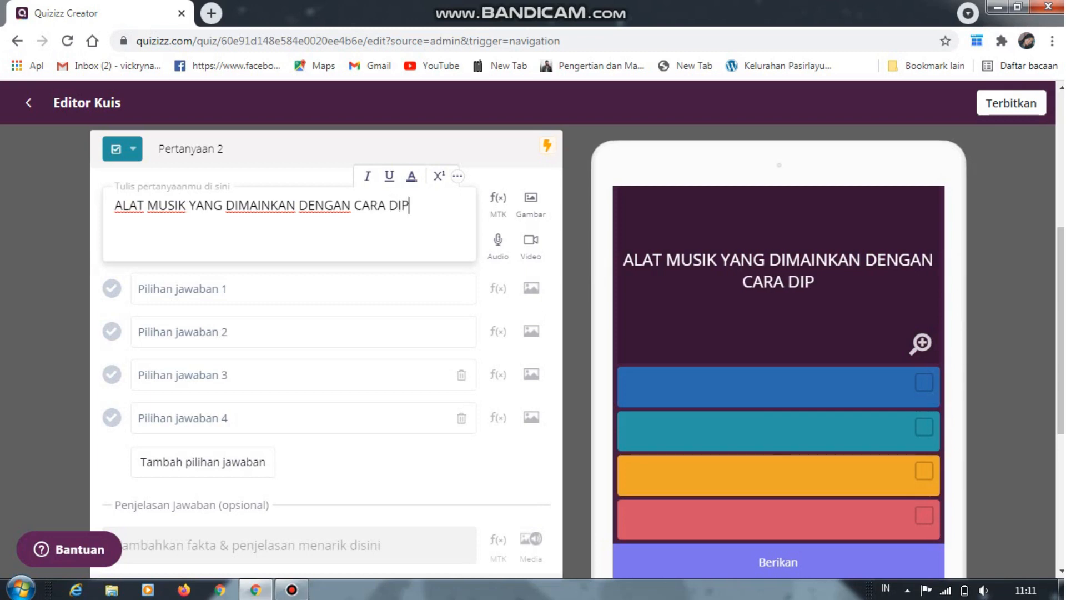
pyautogui.write('?')
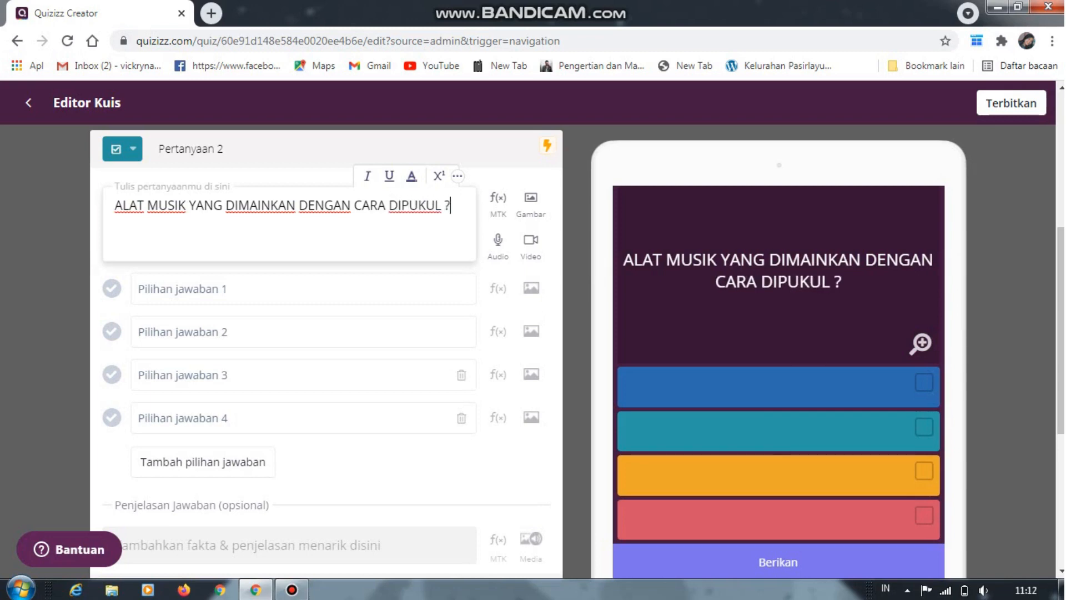
# Fill in the second question's first two answer options with "GITAR" and "GENDANG"
pyautogui.click(141, 288)
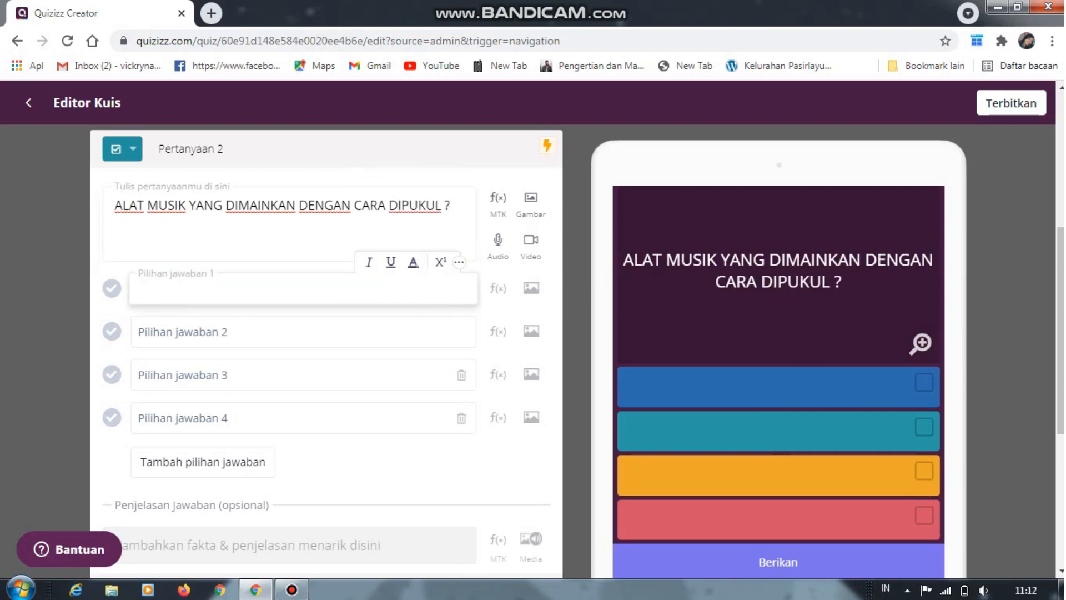
pyautogui.write('GITAR')
pyautogui.click(141, 332)
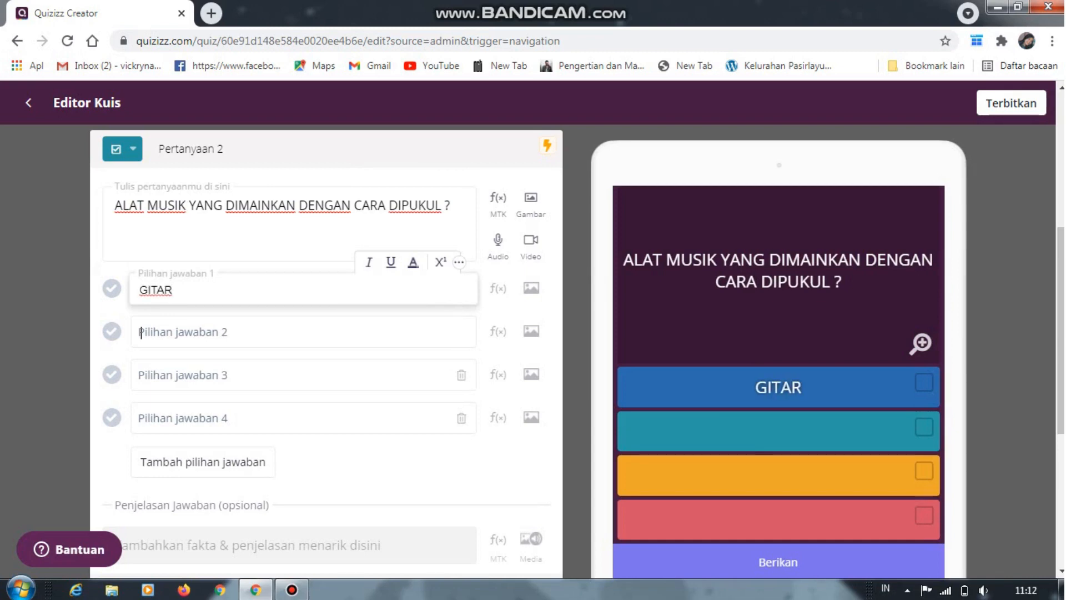
pyautogui.write('GENDANG')
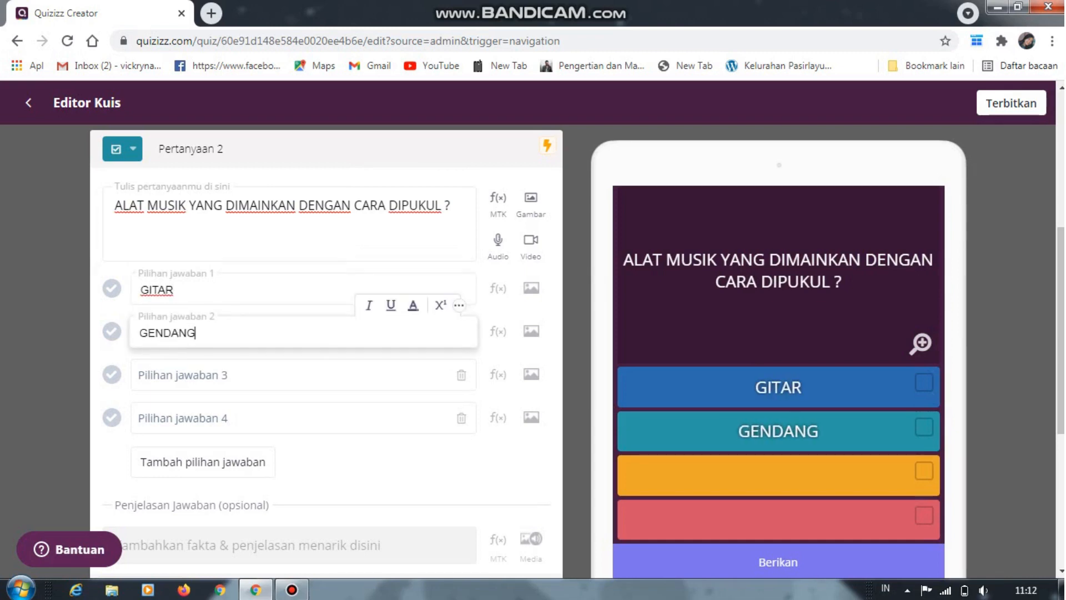
# Fill in the second question's third and fourth answer options with "TEROMPET" and "DRUM"
pyautogui.click(142, 376)
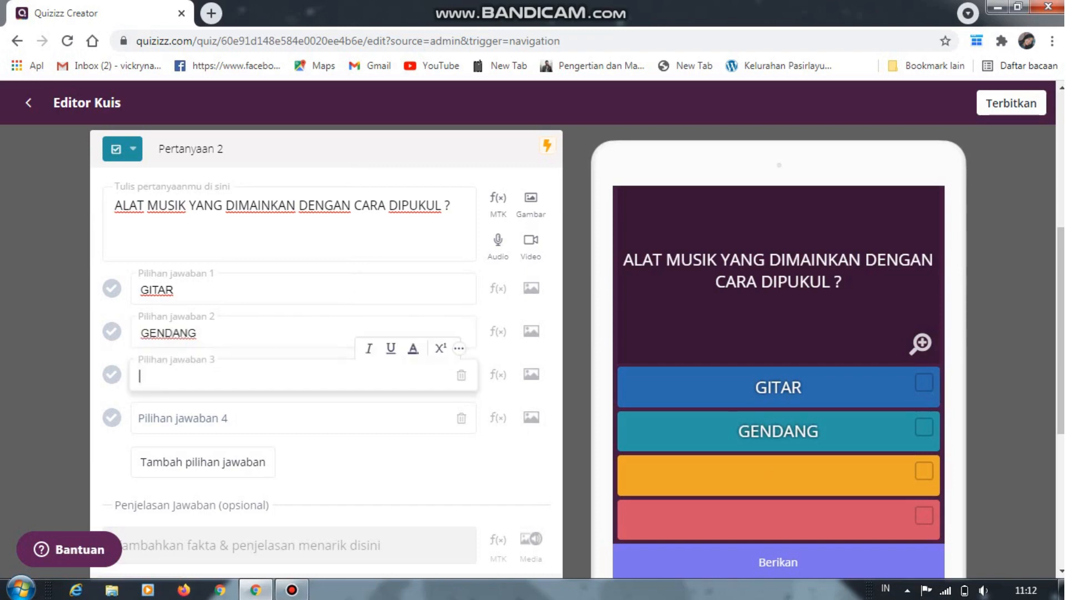
pyautogui.write('TEROOMPE')
pyautogui.press('BackSpace')
pyautogui.press('BackSpace')
pyautogui.press('BackSpace')
pyautogui.press('BackSpace')
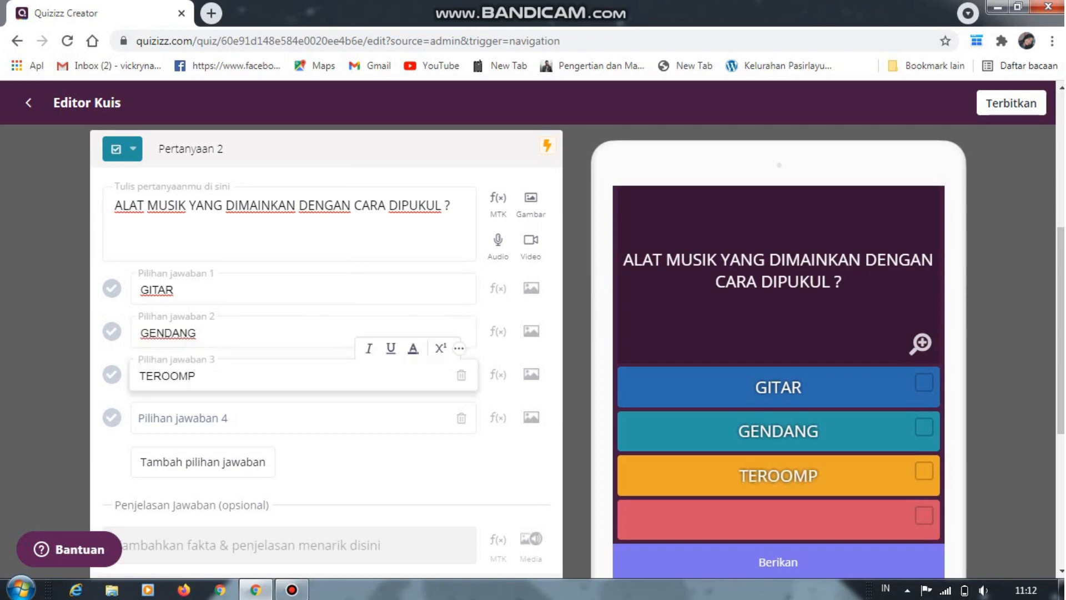
pyautogui.write('MPET')
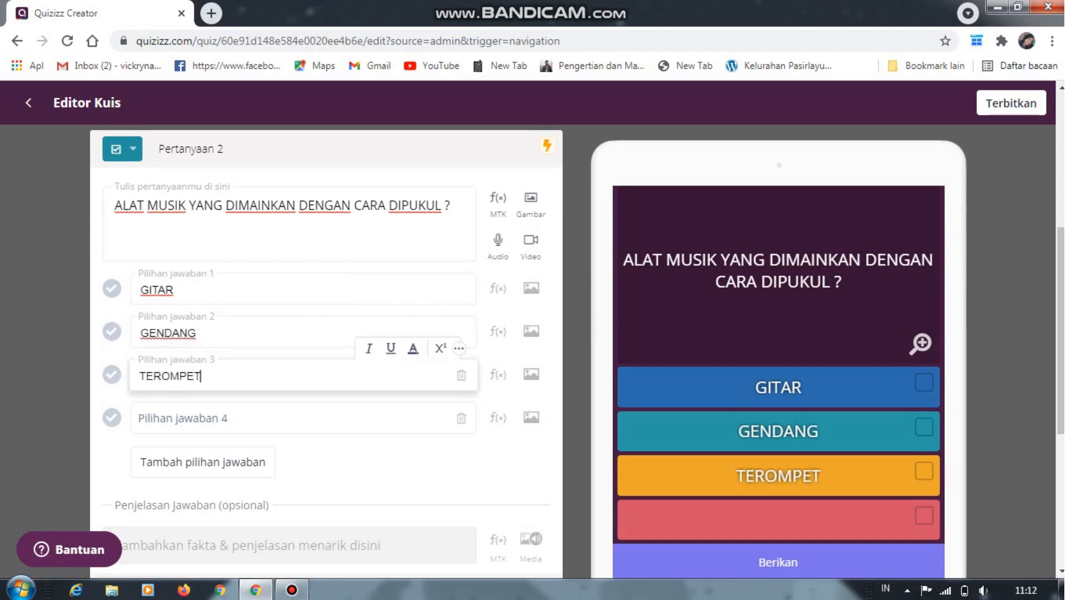
pyautogui.click(142, 419)
pyautogui.write('DR')
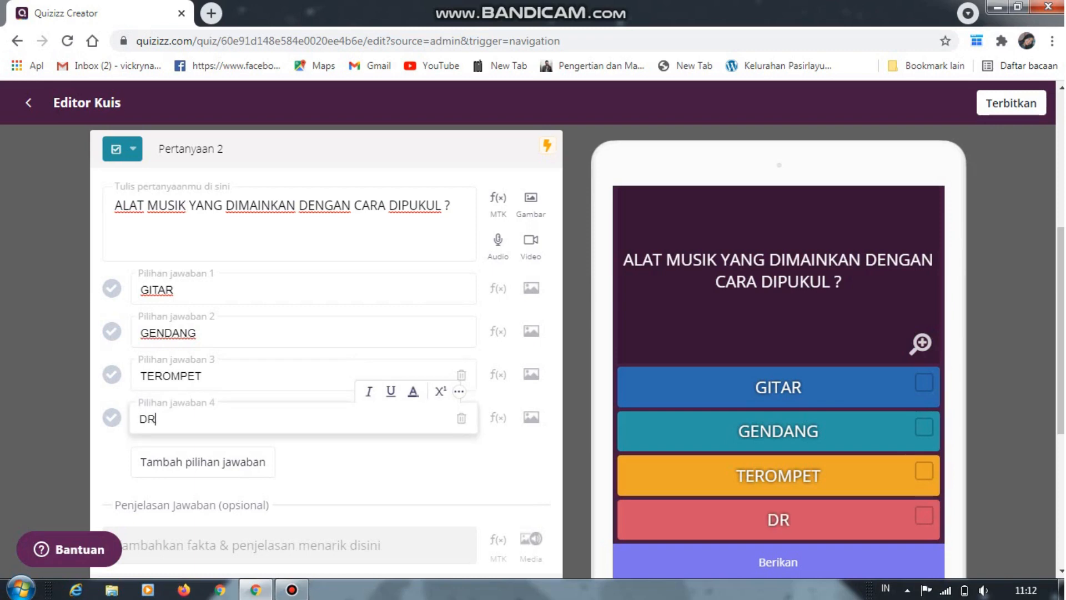
pyautogui.write('UM')
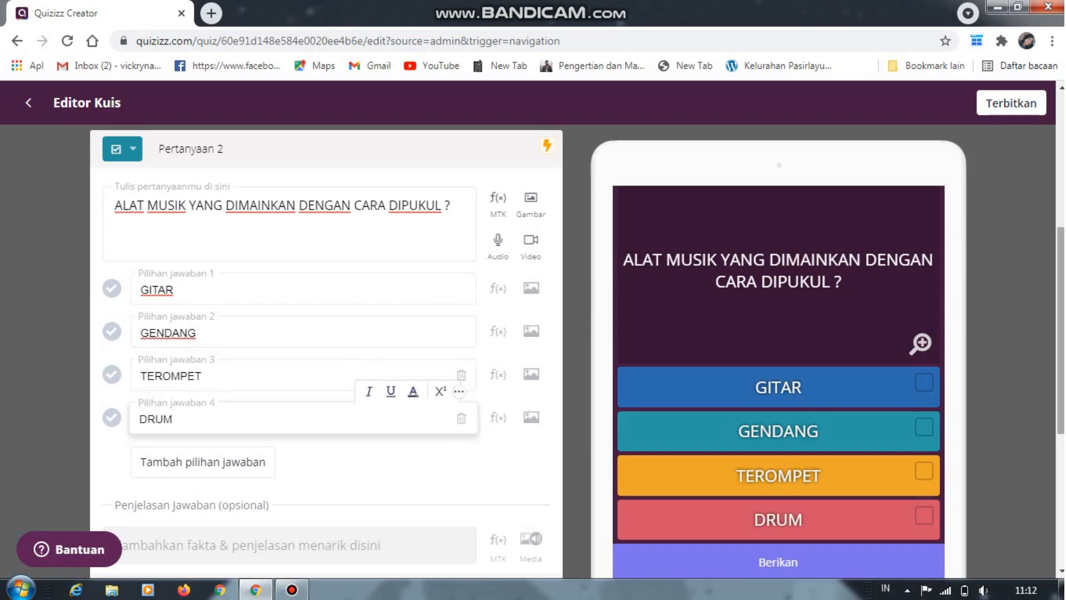
# Mark "GENDANG" and "DRUM" as the correct answers of the second question
pyautogui.moveTo(1061, 330)
pyautogui.mouseDown()
pyautogui.moveTo(1061, 378)
pyautogui.moveTo(1061, 334)
pyautogui.mouseUp()
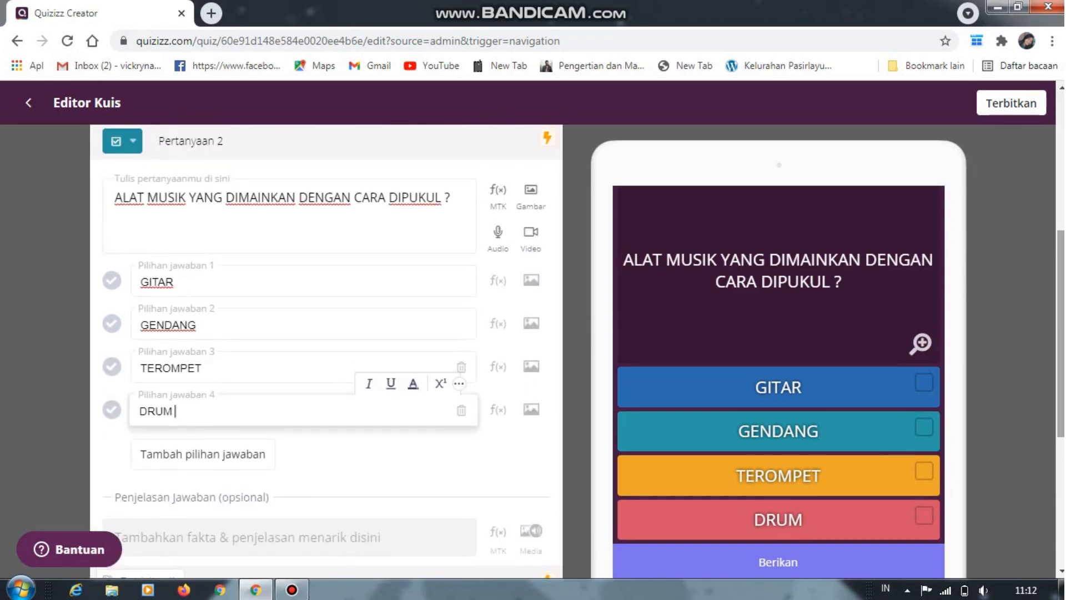
pyautogui.click(111, 323)
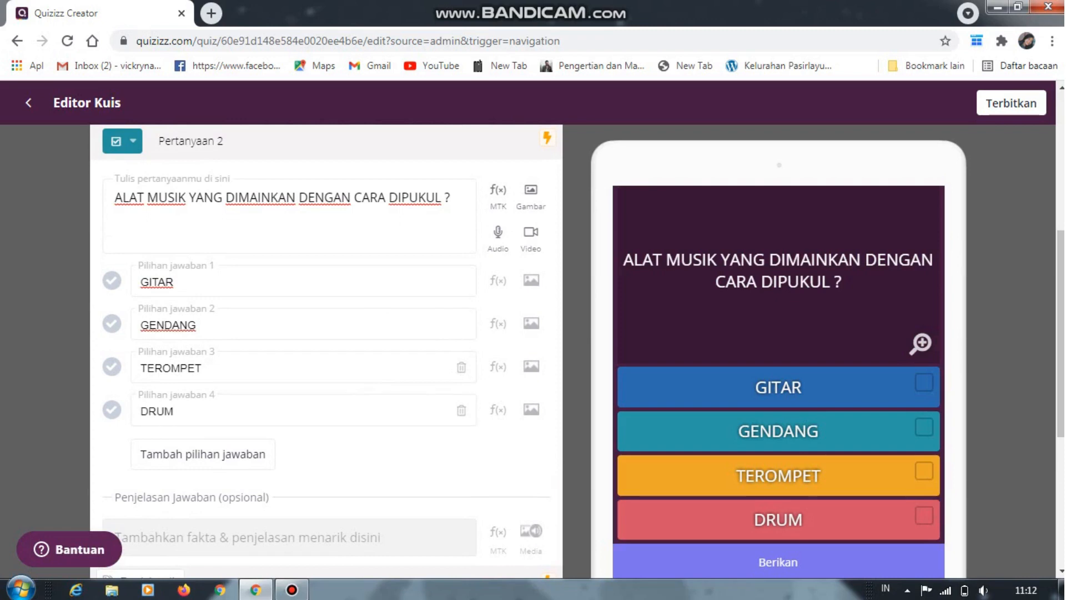
pyautogui.moveTo(1061, 334); pyautogui.dragTo(1061, 358)
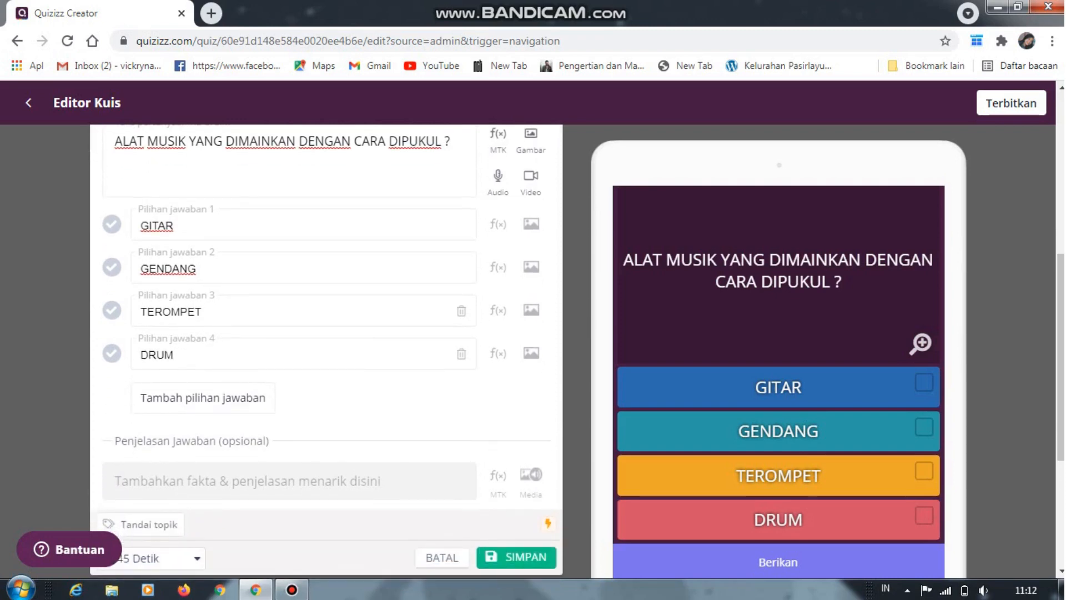
pyautogui.click(111, 267)
pyautogui.click(112, 353)
# Set the second question's answer time to 30 Detik and save the question
pyautogui.moveTo(1061, 356); pyautogui.dragTo(1061, 388)
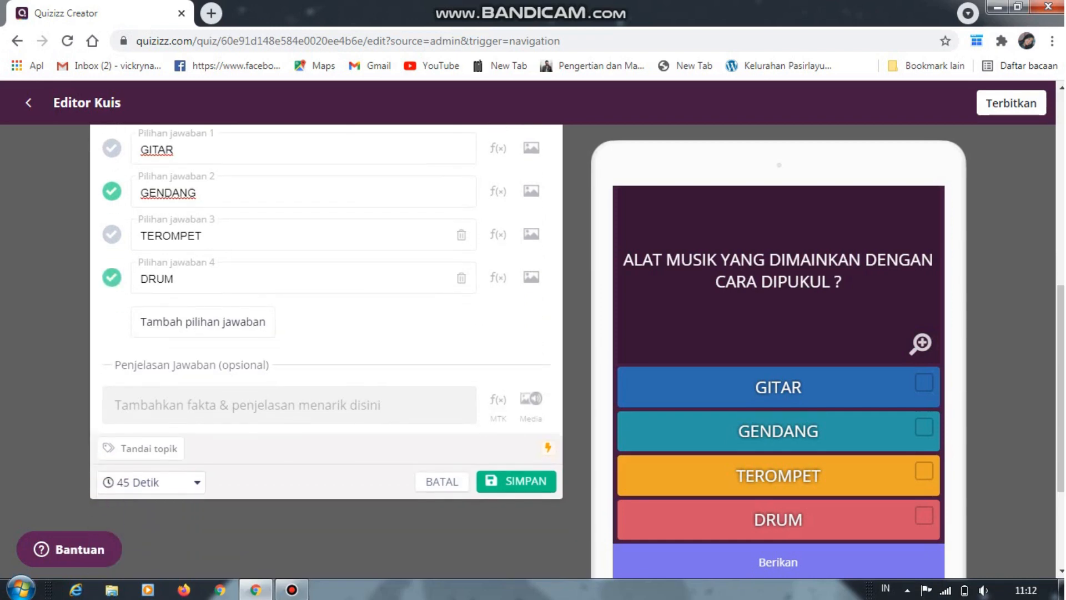
pyautogui.click(149, 482)
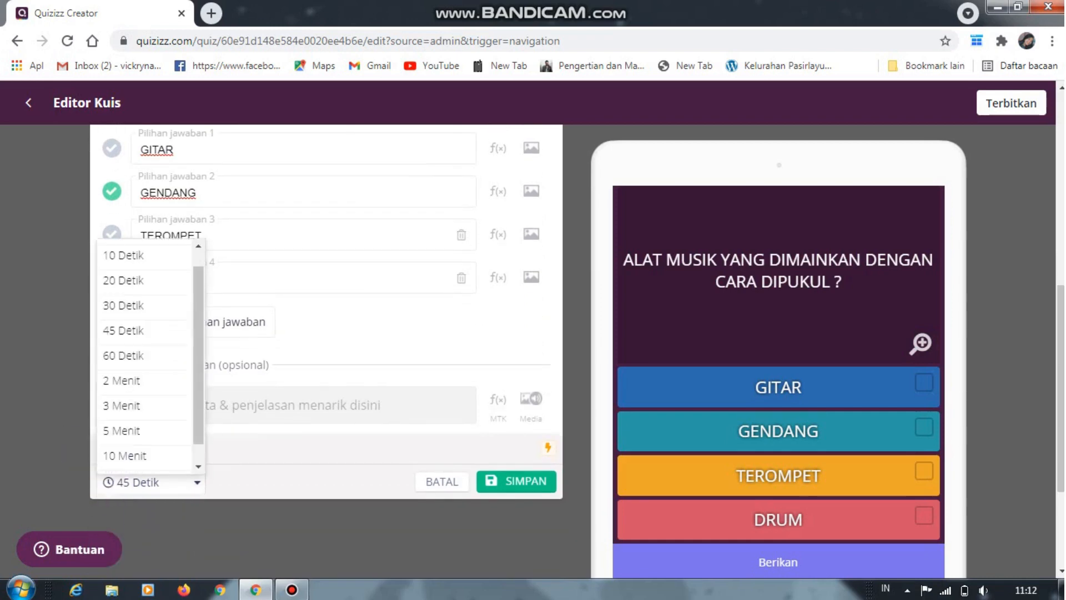
pyautogui.moveTo(198, 322); pyautogui.dragTo(199, 325)
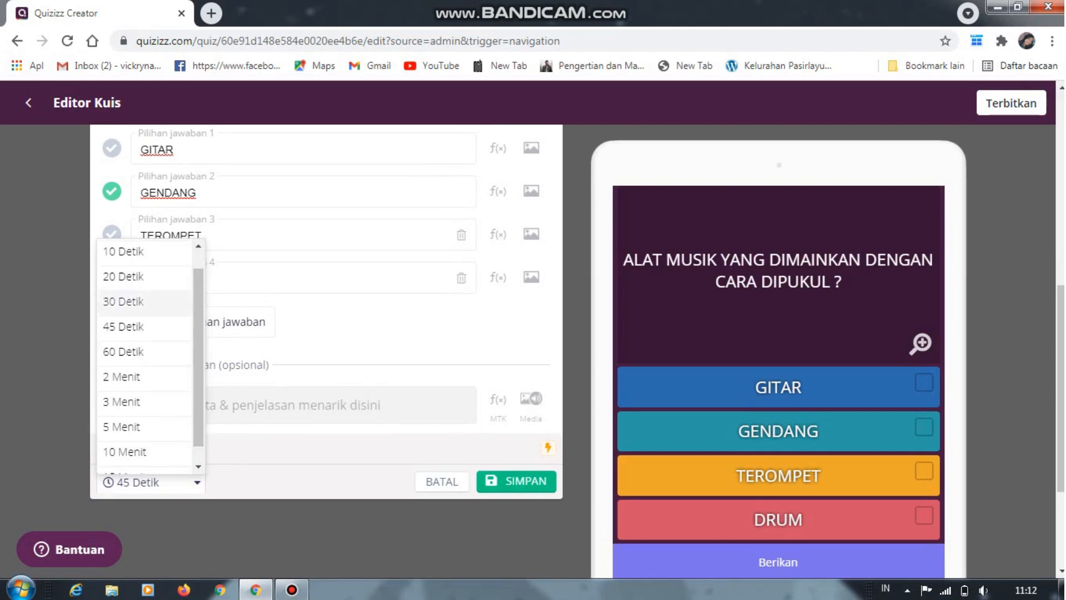
pyautogui.click(133, 301)
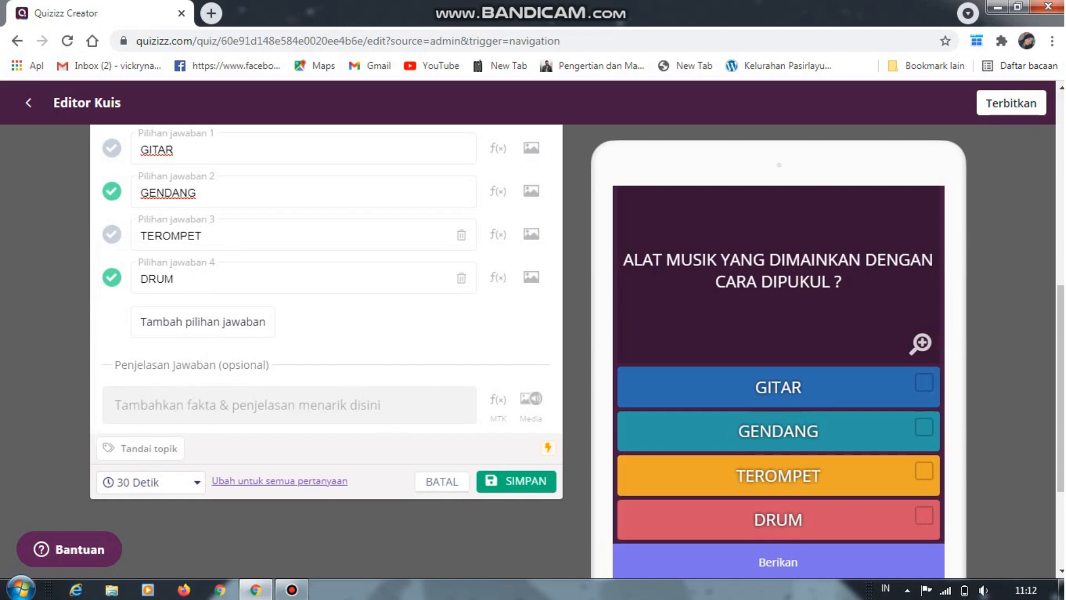
pyautogui.click(516, 481)
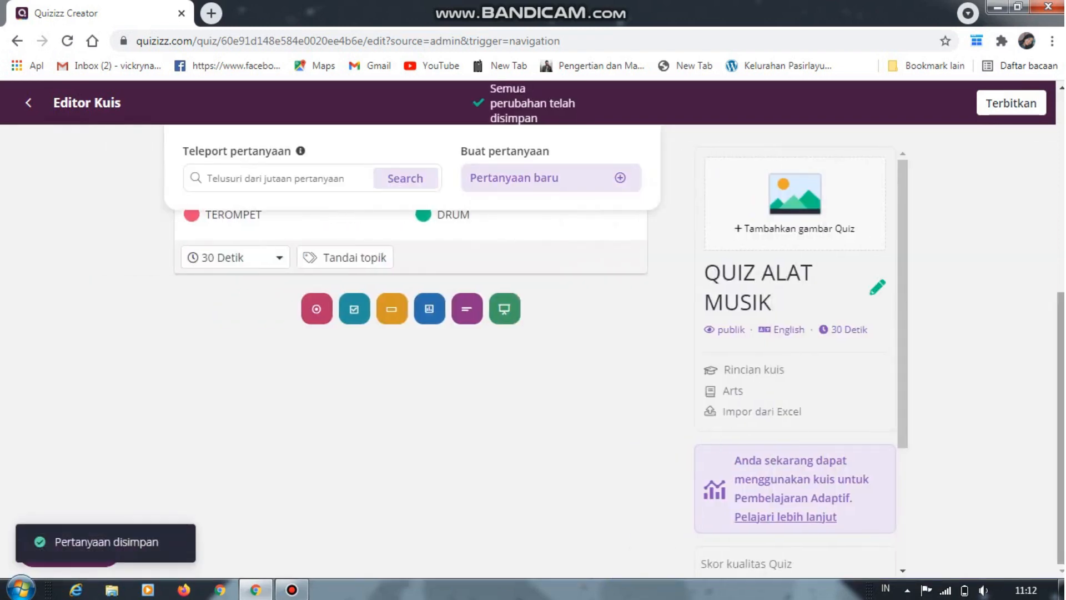
pyautogui.moveTo(1061, 422); pyautogui.dragTo(1061, 223)
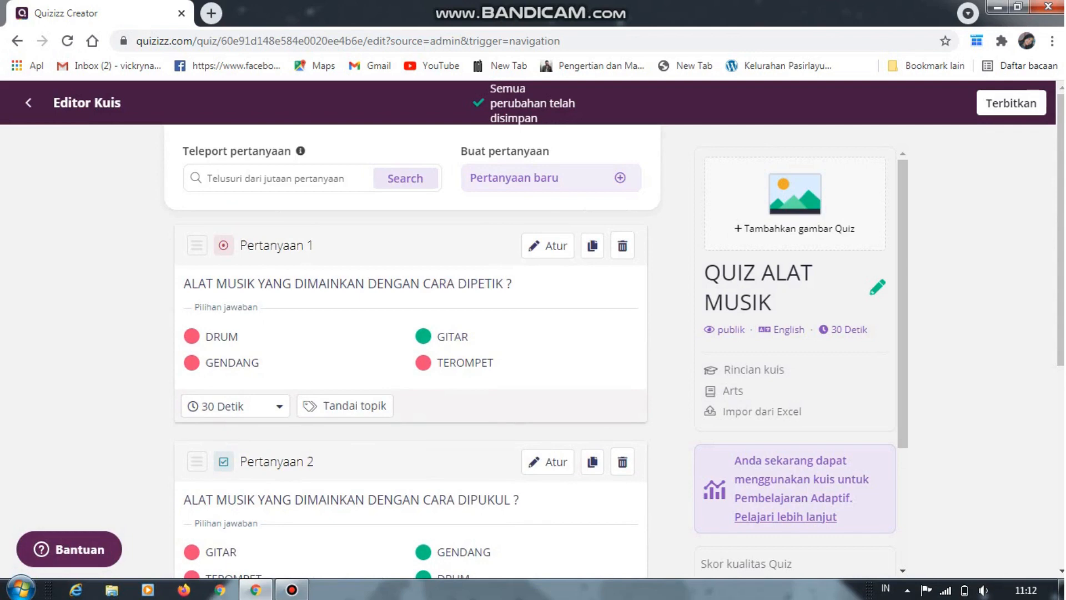
pyautogui.click(556, 178)
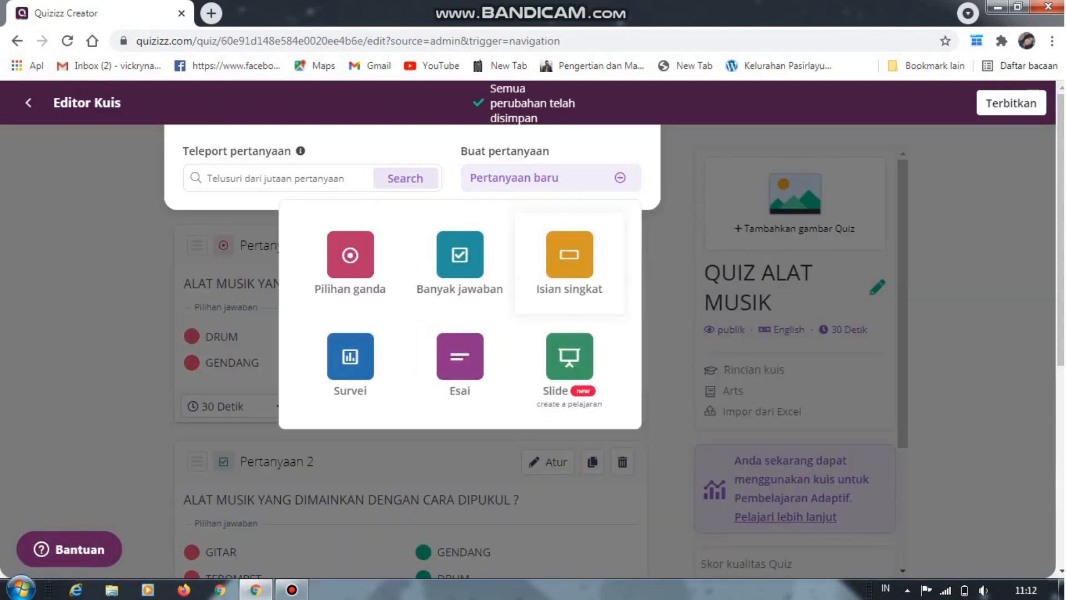
pyautogui.click(460, 363)
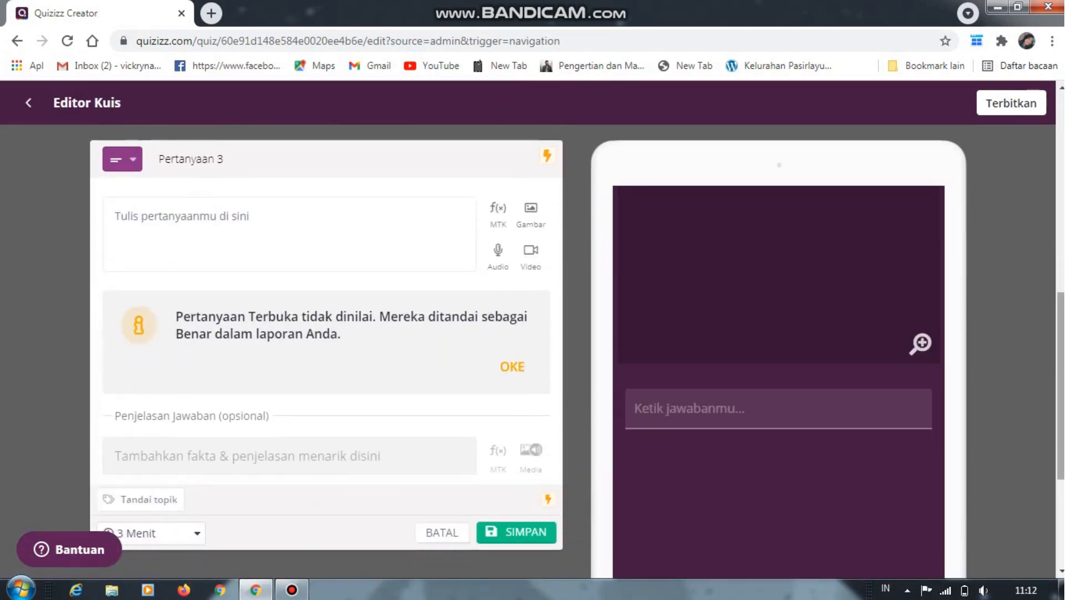
pyautogui.scroll(-3, 327, 333)
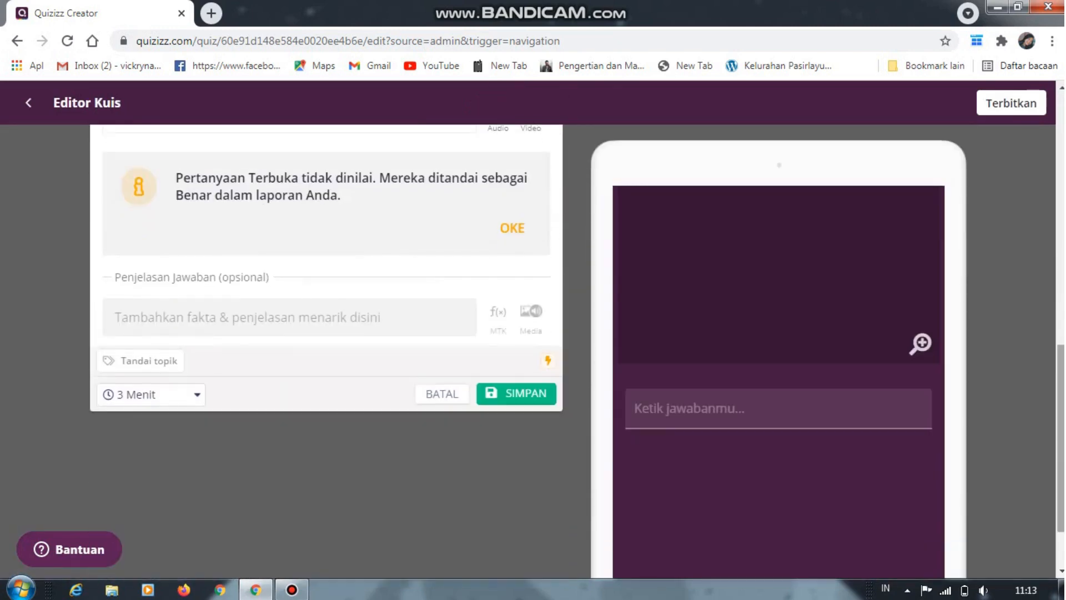
pyautogui.scroll(2, 327, 322)
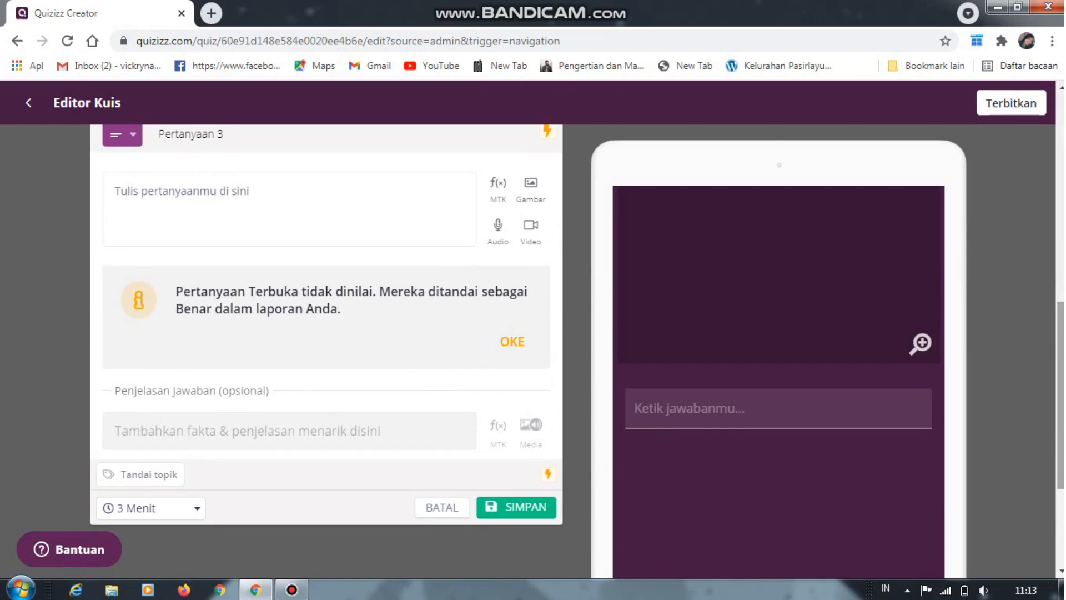
pyautogui.scroll(1, 326, 334)
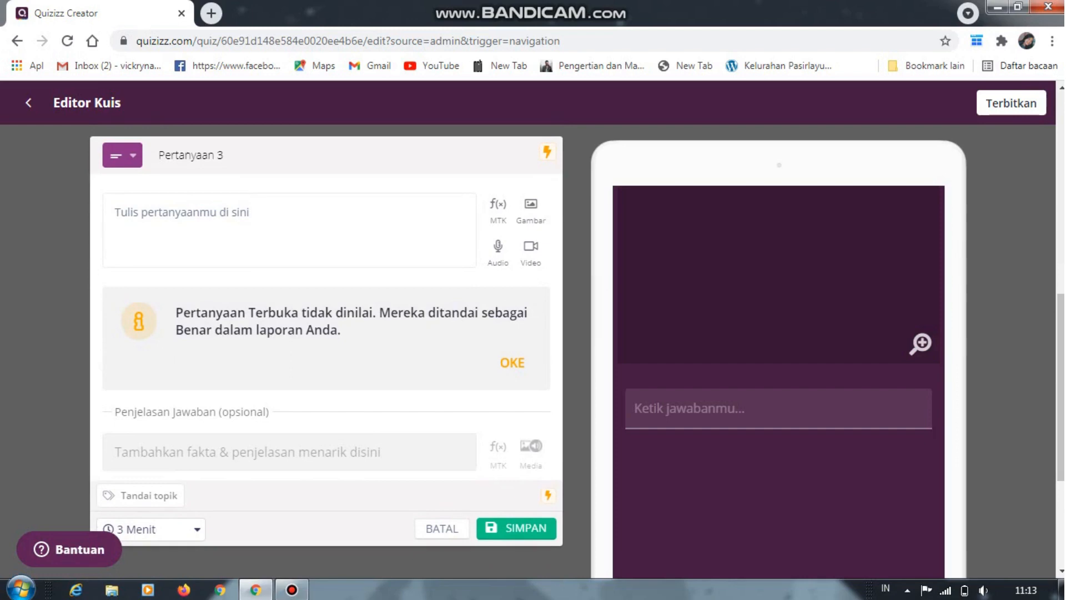
pyautogui.scroll(-1, 327, 333)
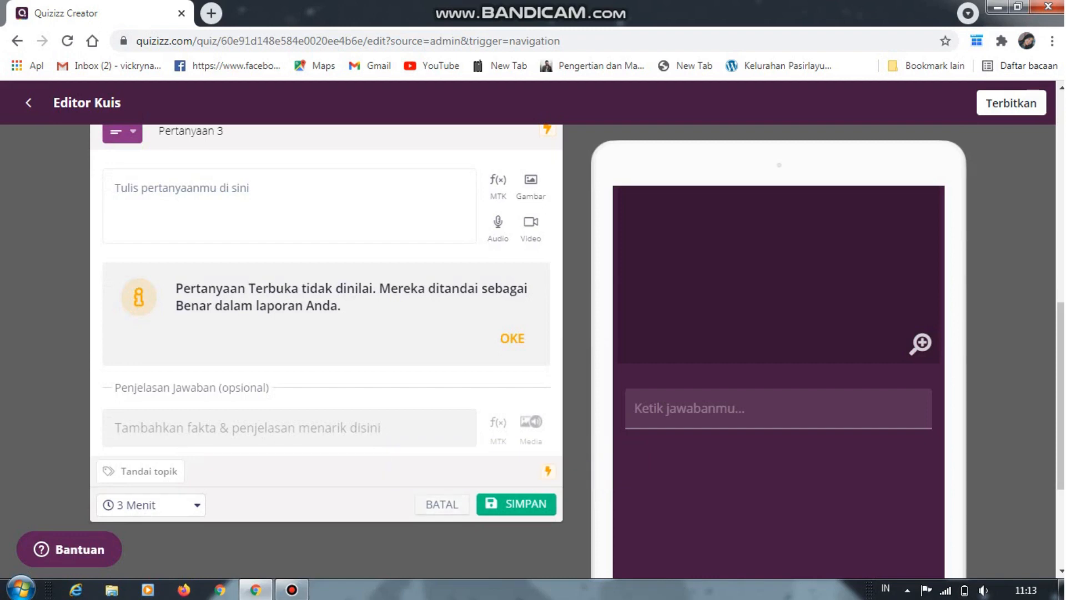
pyautogui.click(442, 504)
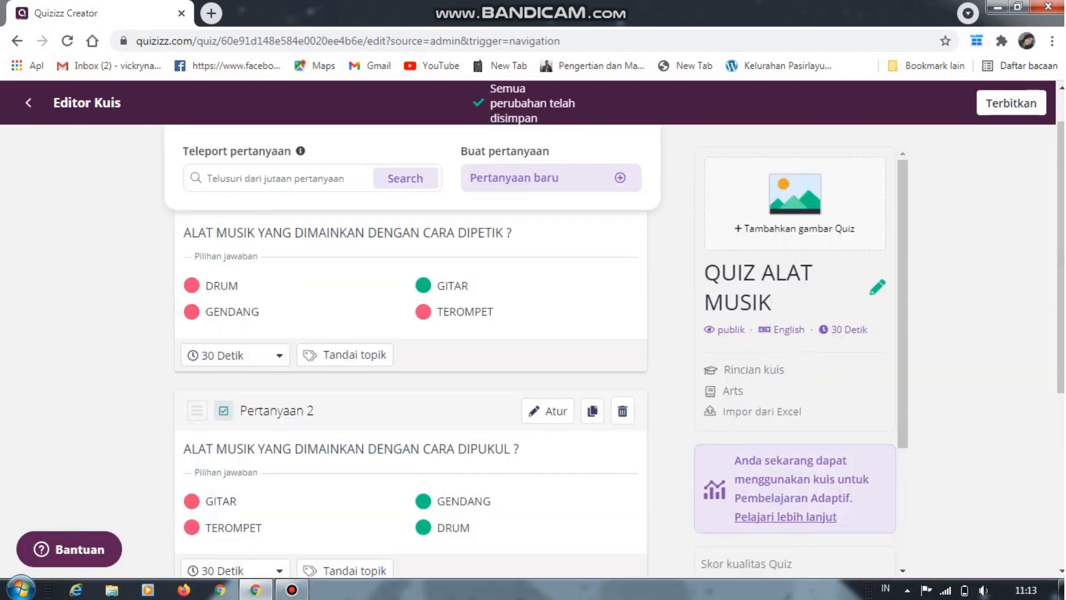
# Add a third question of the short-answer type (Isian singkat) to the quiz
pyautogui.click(550, 178)
pyautogui.click(570, 263)
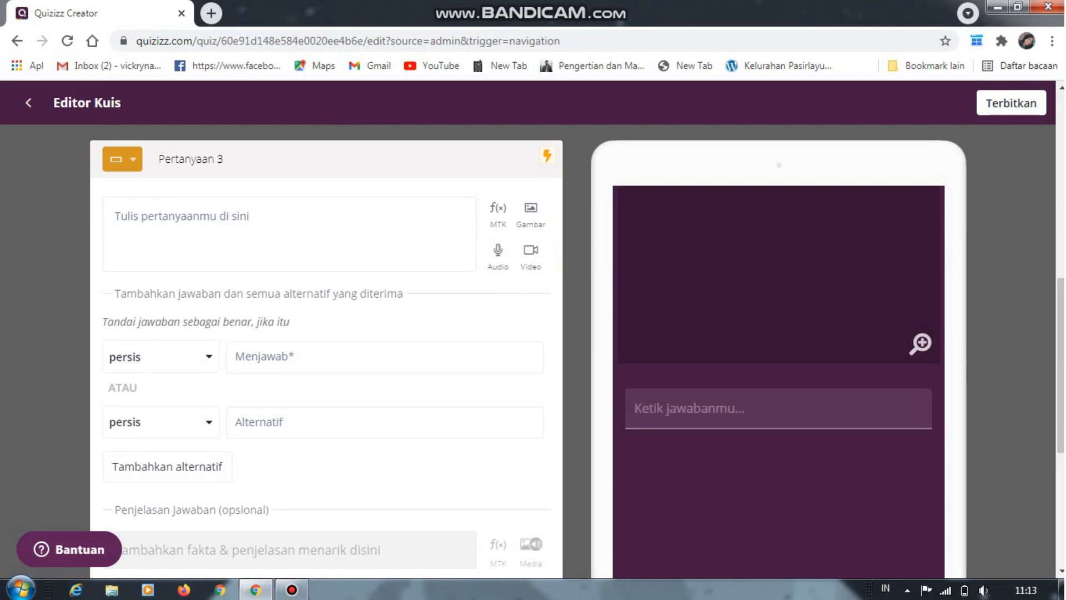
pyautogui.click(385, 357)
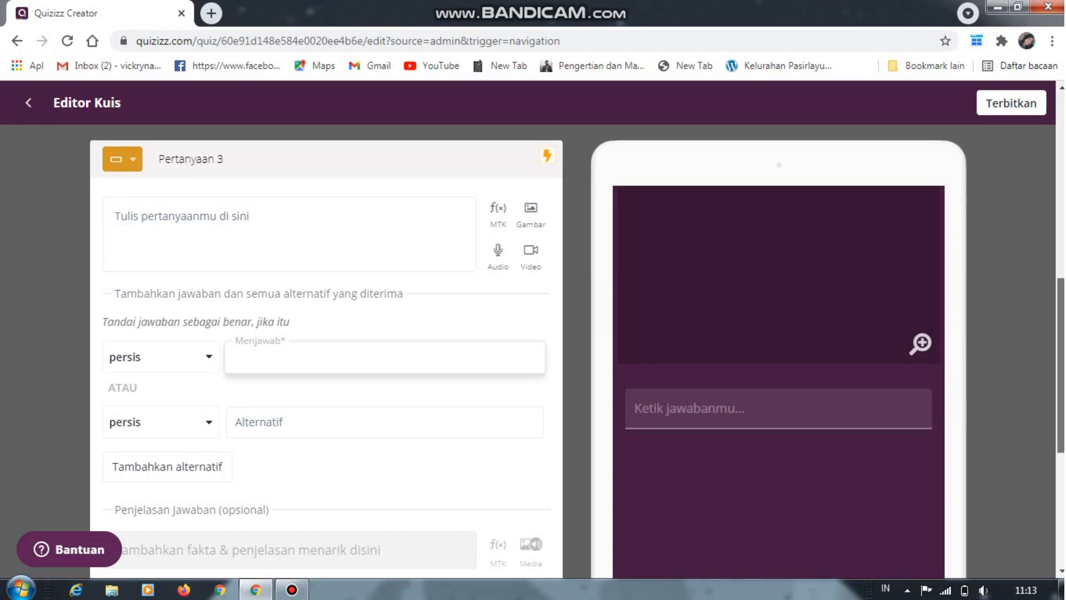
pyautogui.scroll(-1, 327, 355)
pyautogui.scroll(1, 326, 355)
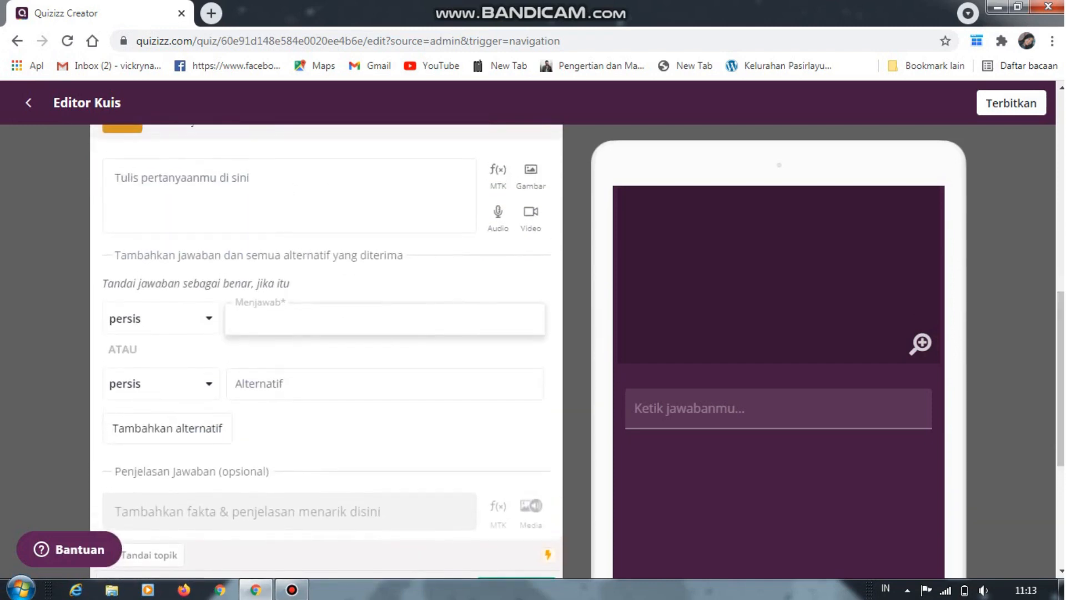
pyautogui.press('Tab')
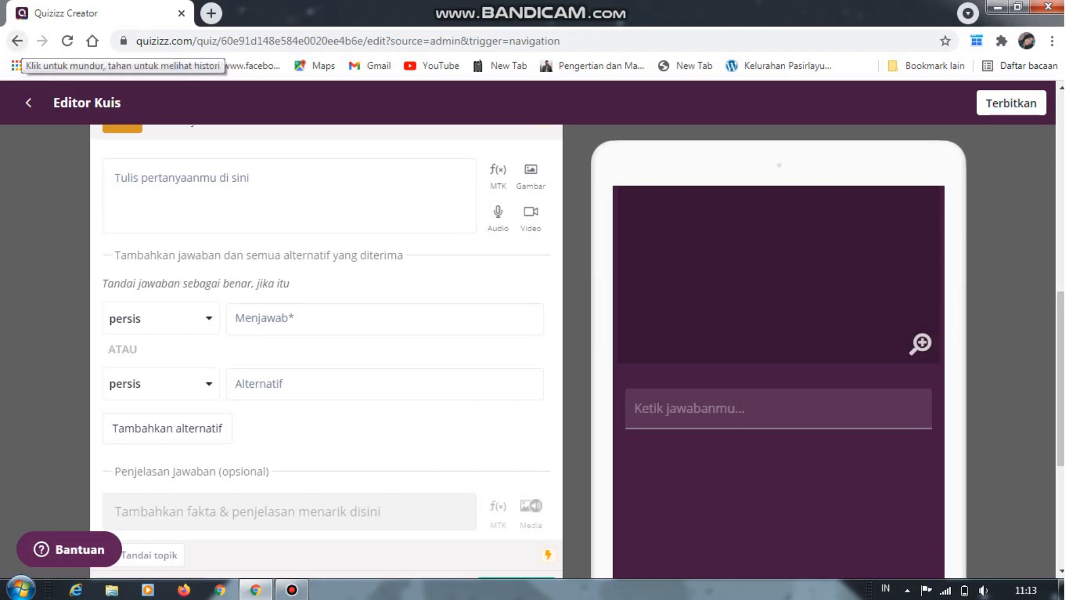
pyautogui.scroll(1, 327, 350)
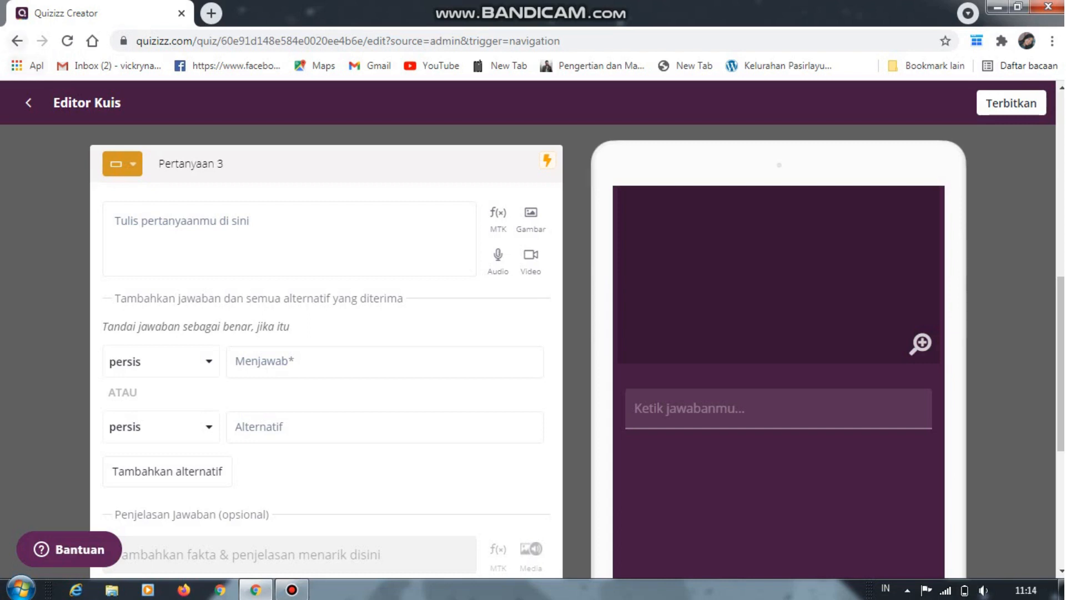
# Leave the quiz editor and view the reports page (Hasil) and the list of own quizzes (Kuisku)
pyautogui.click(17, 41)
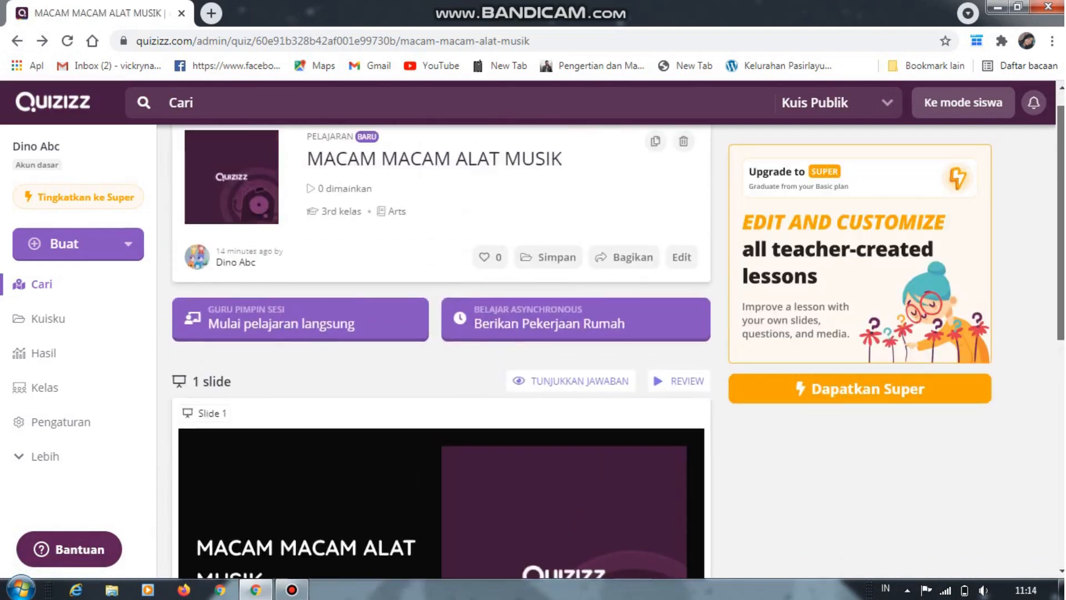
pyautogui.moveTo(1061, 222); pyautogui.dragTo(1061, 210)
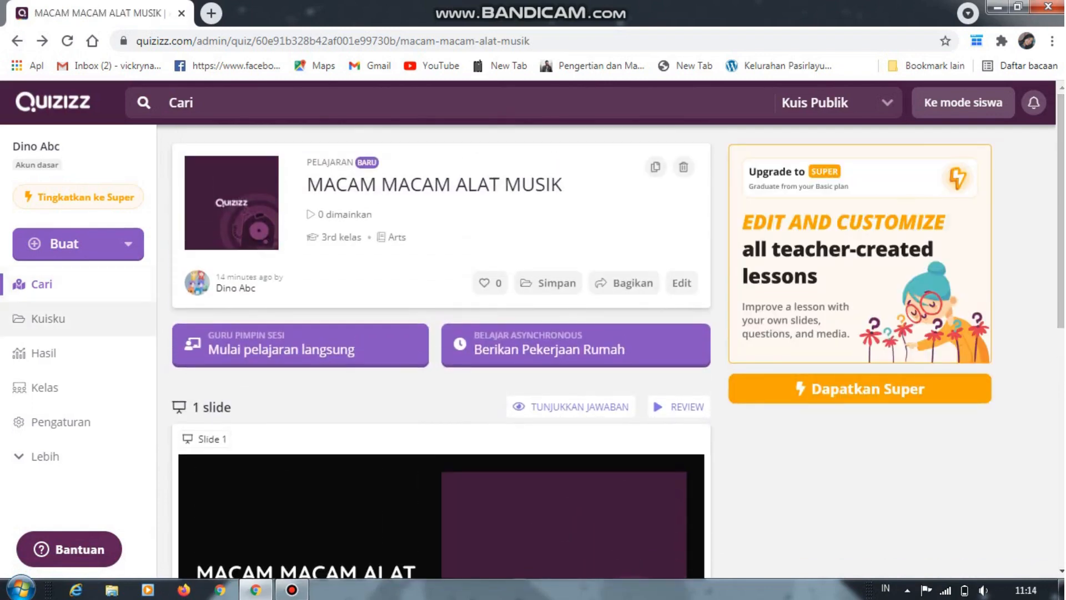
pyautogui.click(44, 352)
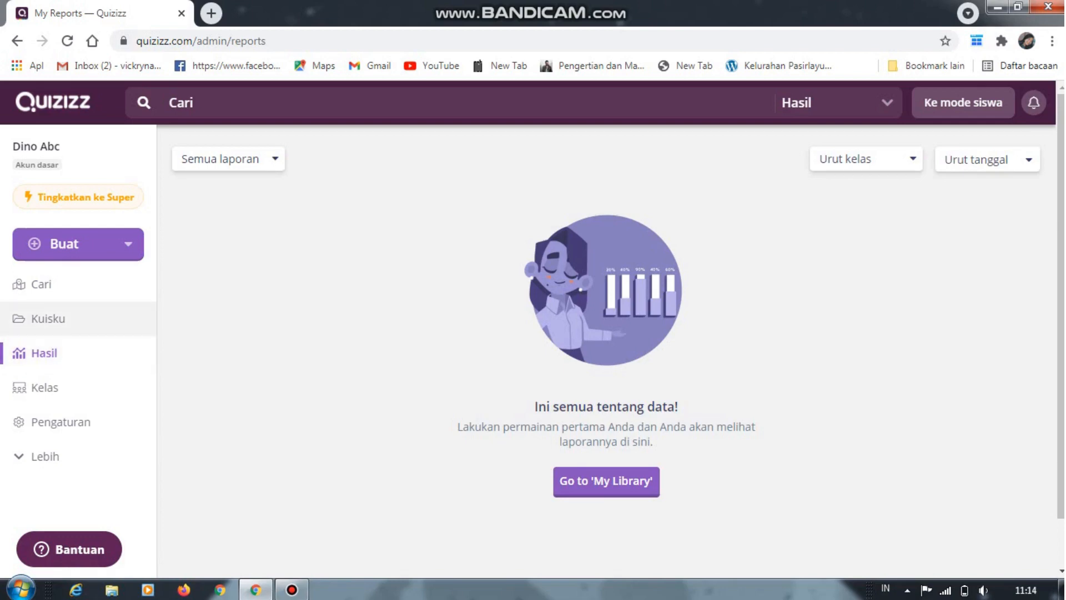
pyautogui.click(48, 318)
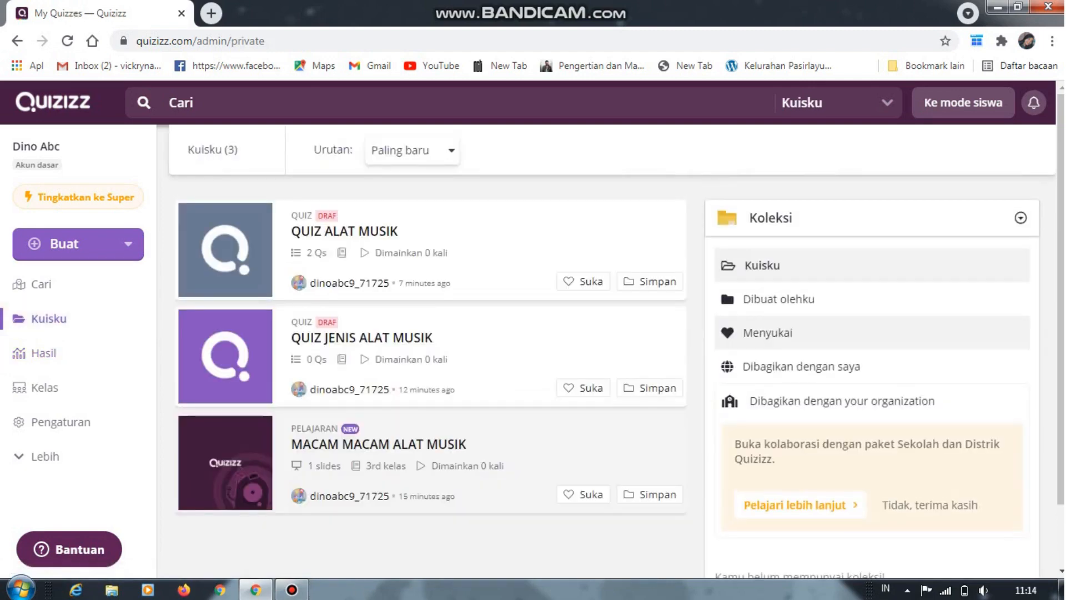
# Open the classes page (Kelas) and cancel leaving the site to stay on it
pyautogui.click(43, 387)
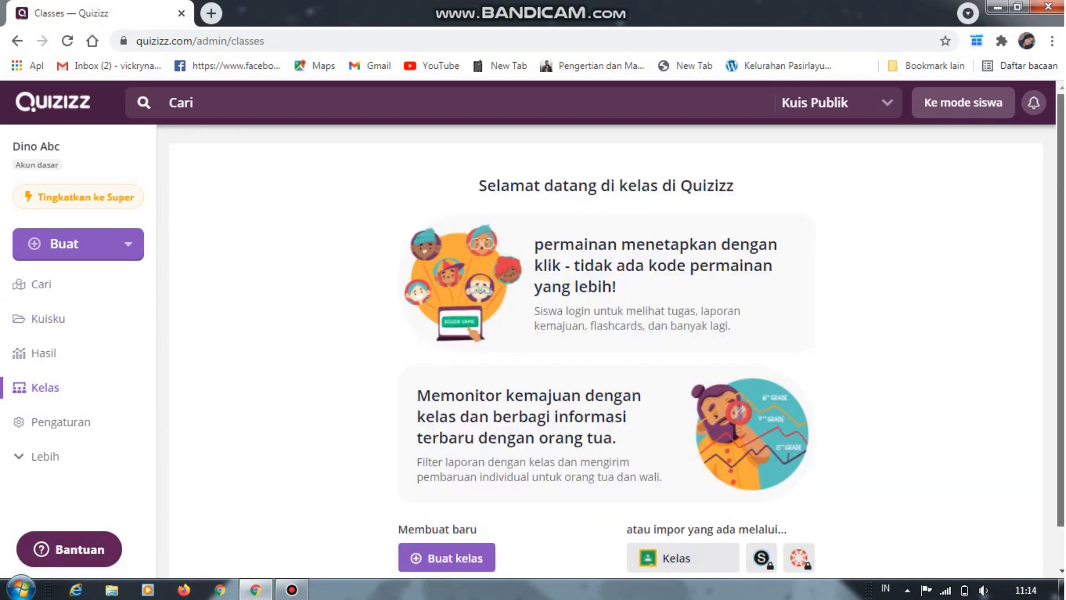
pyautogui.scroll(-1, 617, 333)
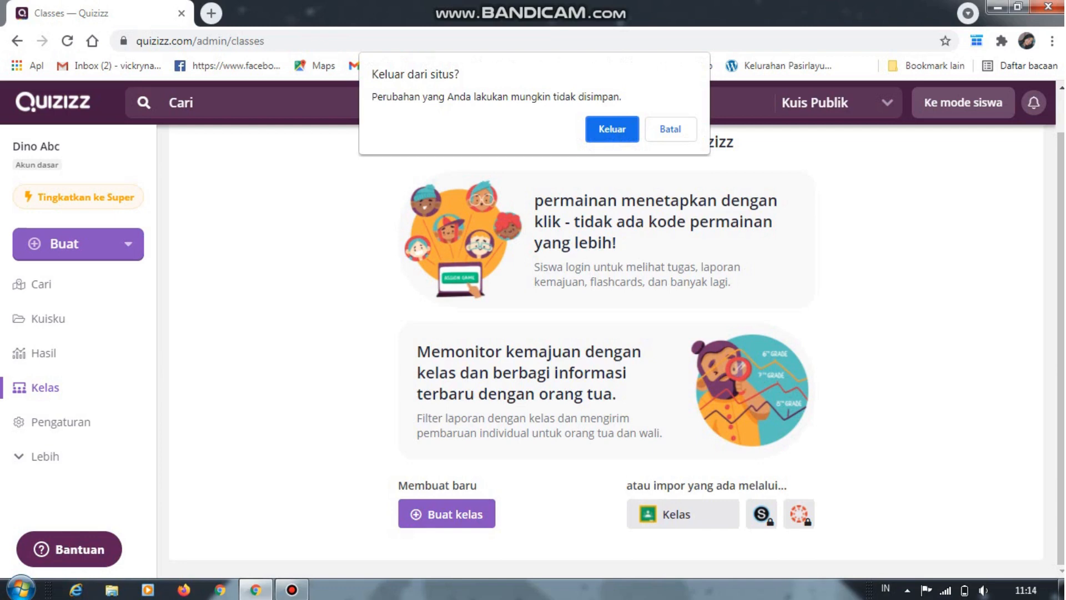
pyautogui.click(675, 130)
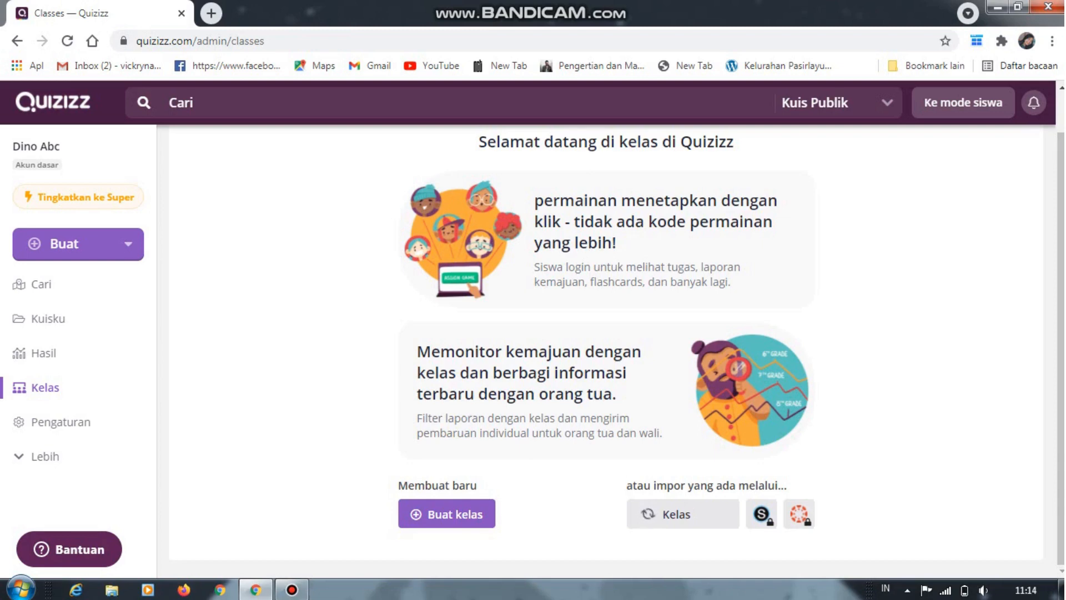
# Create a new class named "KELAS 3 SDN PASIRLAYUNG 01"
pyautogui.click(447, 513)
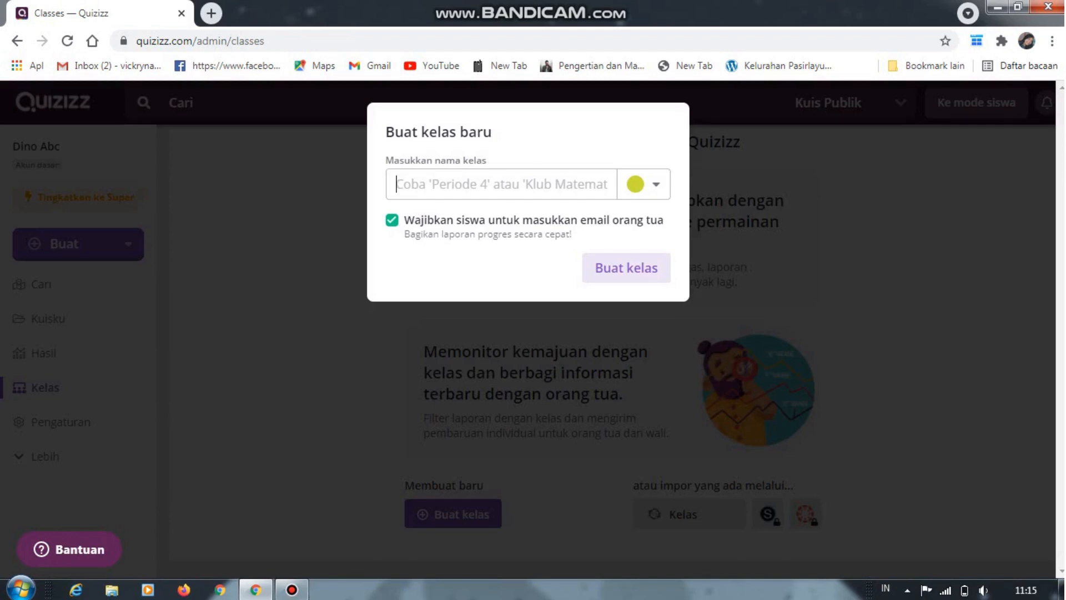
pyautogui.write('KELAS 3 SDN 0')
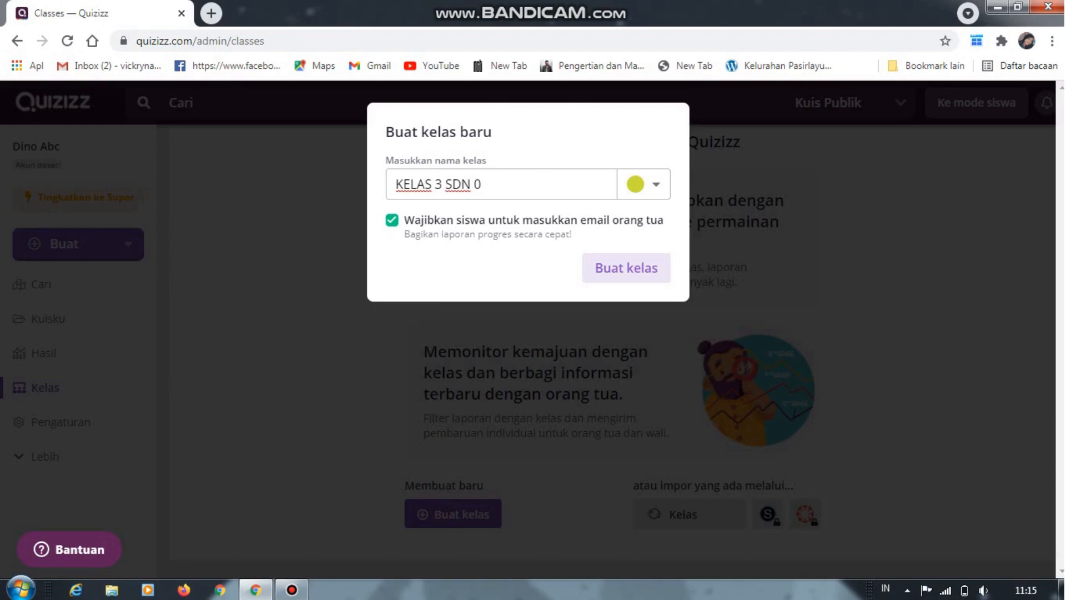
pyautogui.press('BackSpace')
pyautogui.write('PASIRLSYUNG')
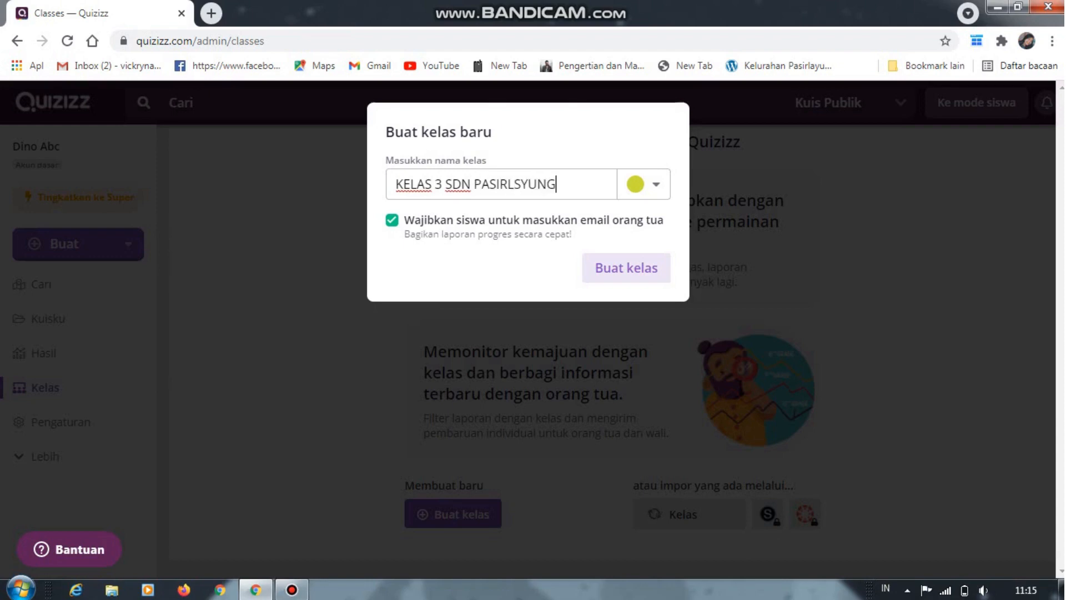
pyautogui.press('BackSpace')
pyautogui.press('BackSpace')
pyautogui.press('BackSpace')
pyautogui.press('BackSpace')
pyautogui.press('BackSpace')
pyautogui.press('BackSpace')
pyautogui.write('AYUNG 01')
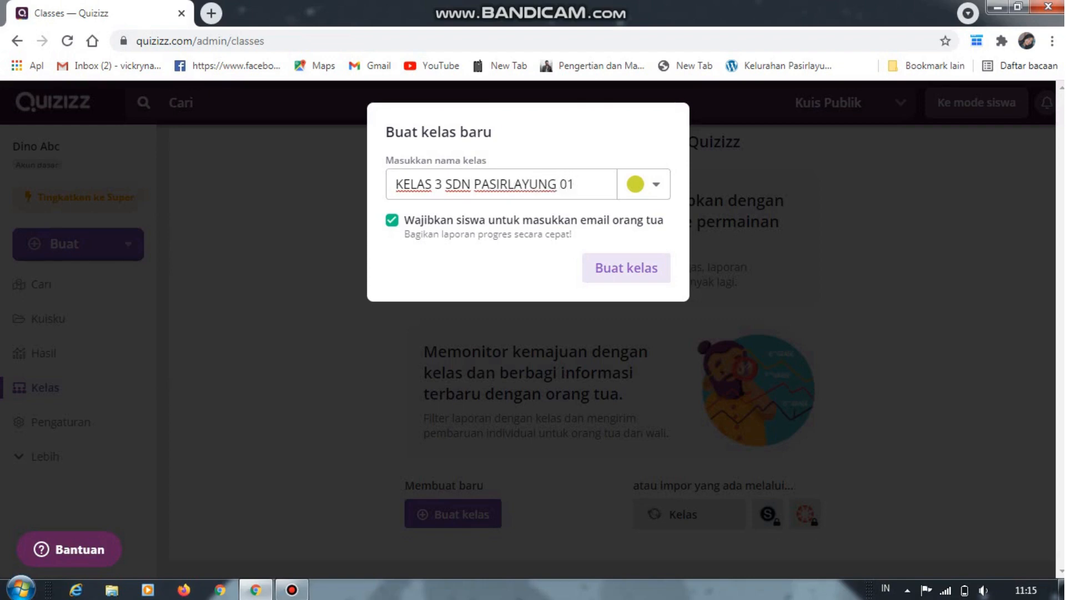
pyautogui.press('Return')
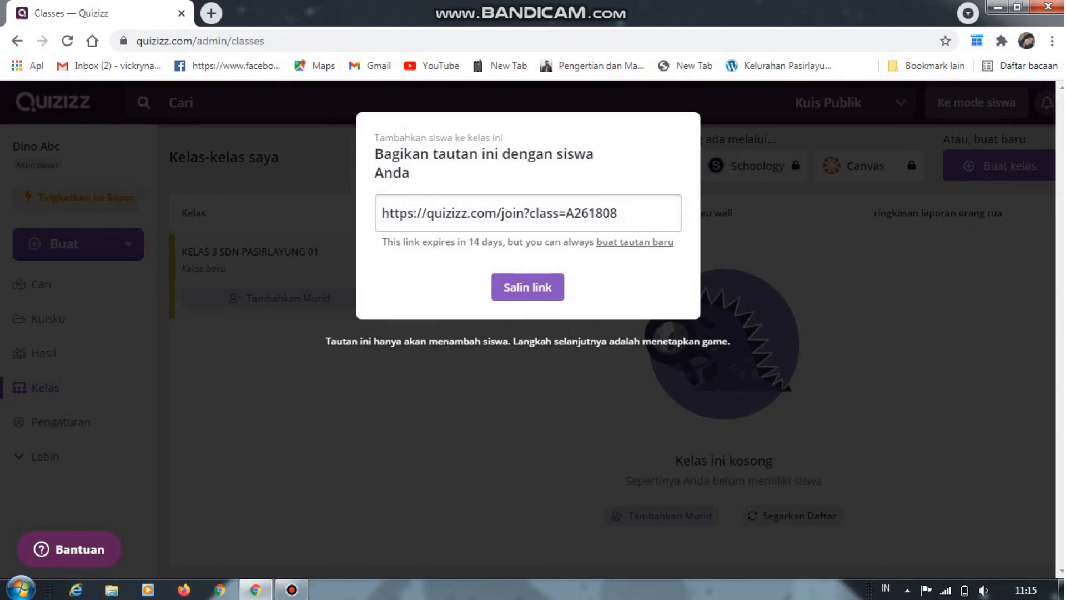
# Copy the new class's join link for students and close the sharing dialog
pyautogui.click(528, 287)
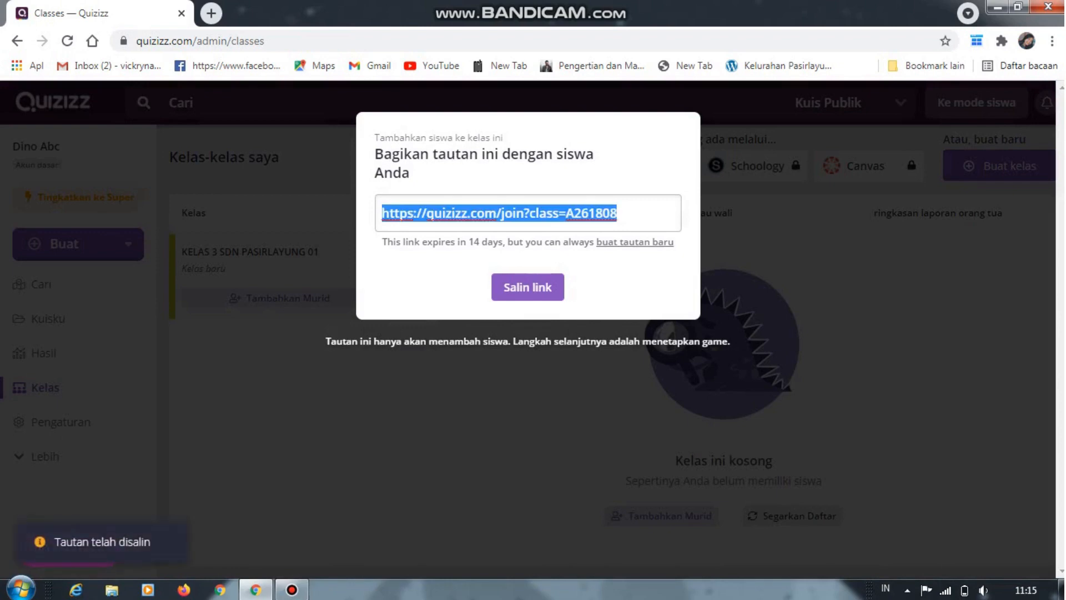
pyautogui.press('Escape')
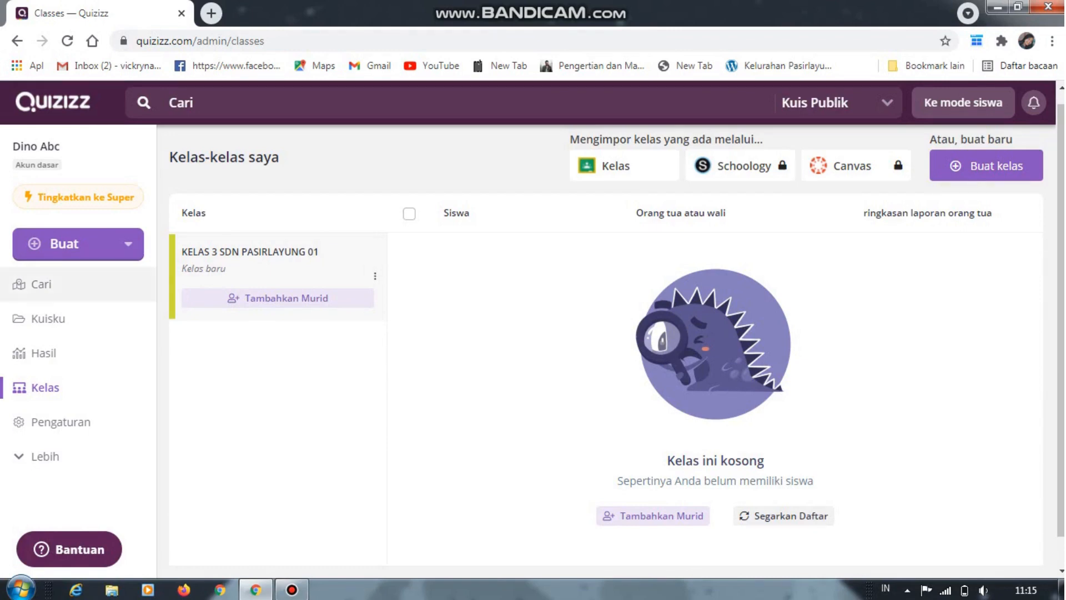
# Return from the classes page to the Cari start page with the teacher progress overview
pyautogui.click(41, 284)
pyautogui.click(48, 318)
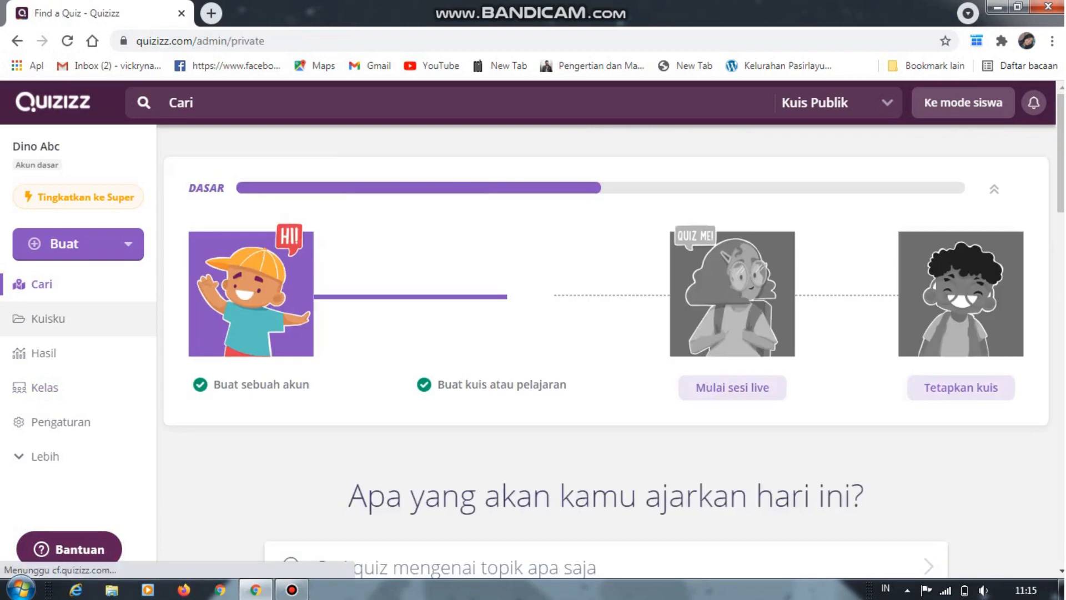
pyautogui.click(42, 284)
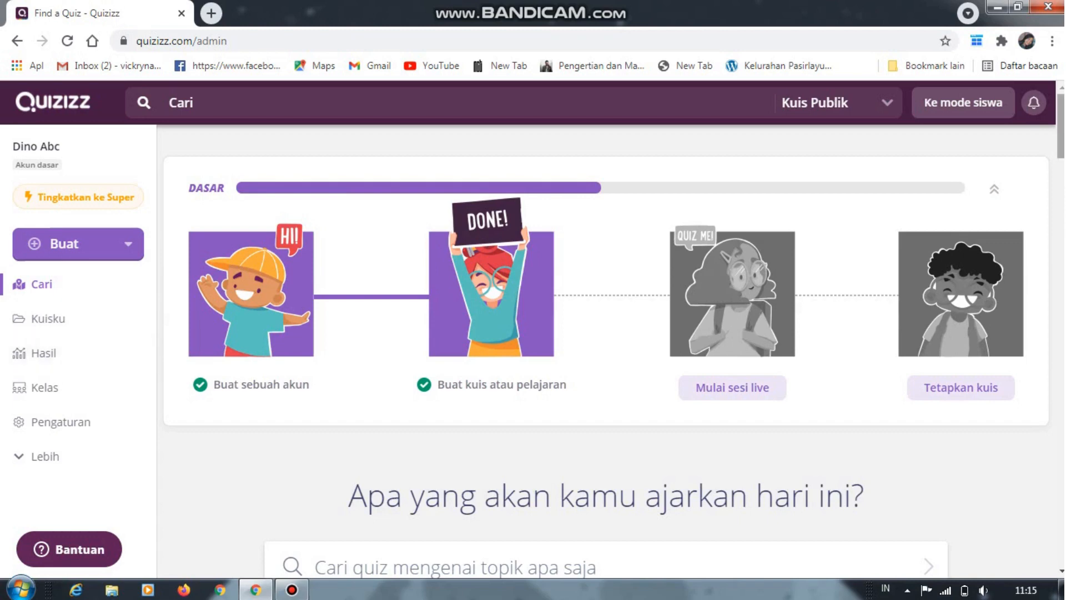
pyautogui.moveTo(292, 589)
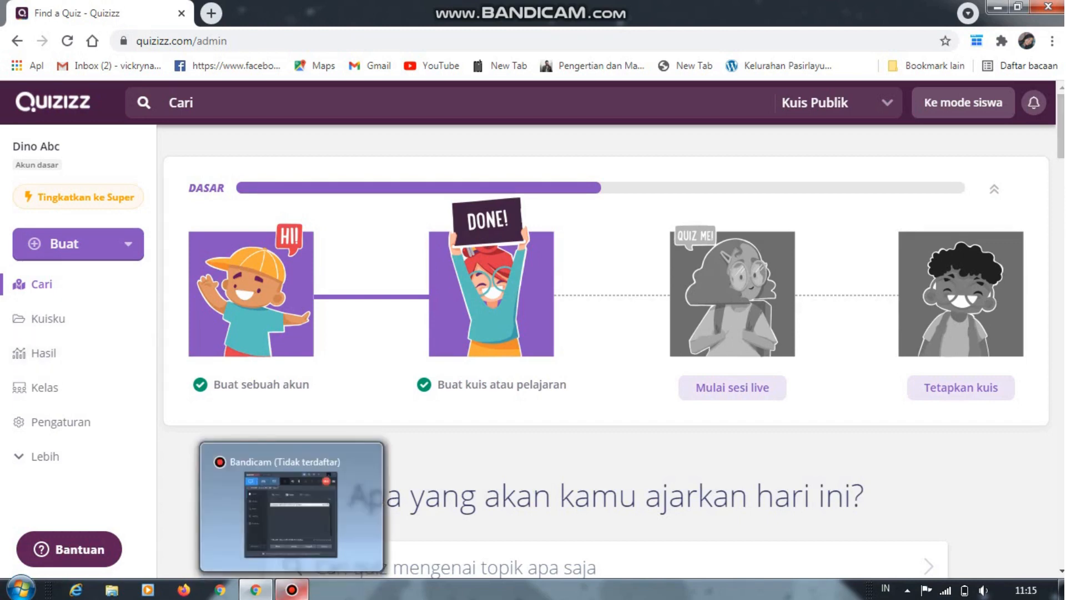
pyautogui.click(292, 508)
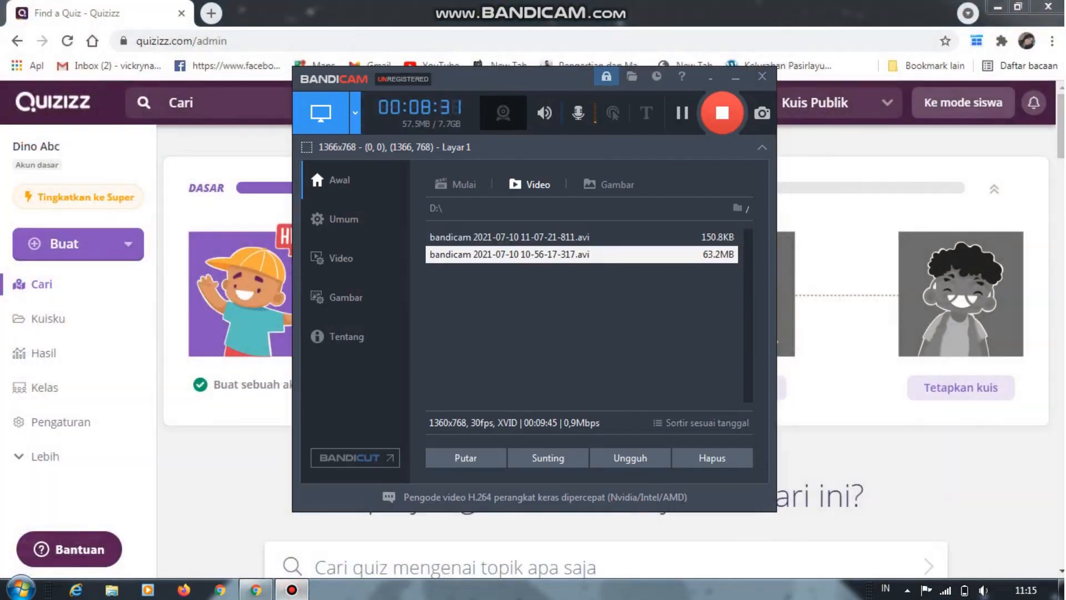